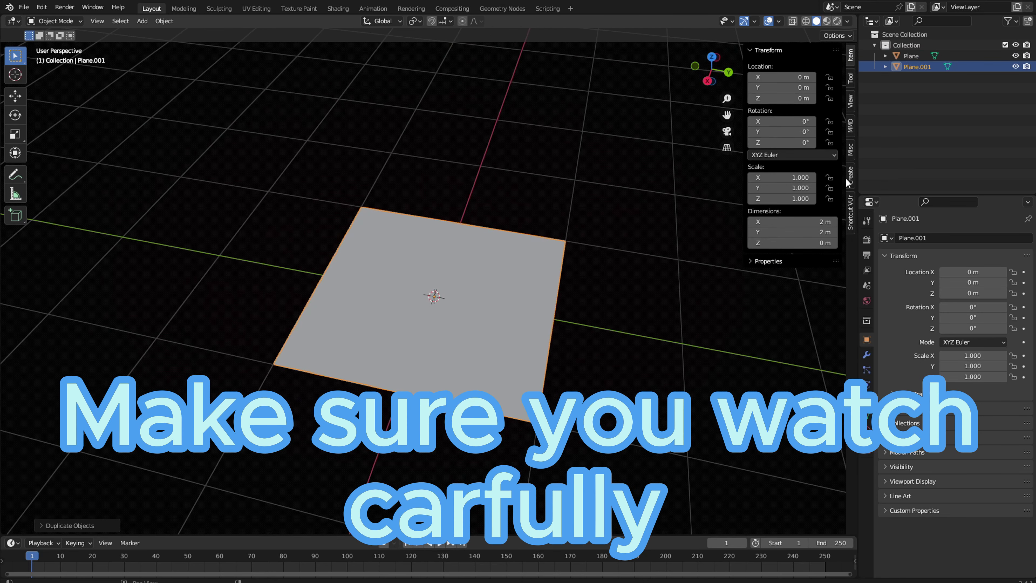
Step: Start the Shortcut VUr key display for the viewport
click(850, 209)
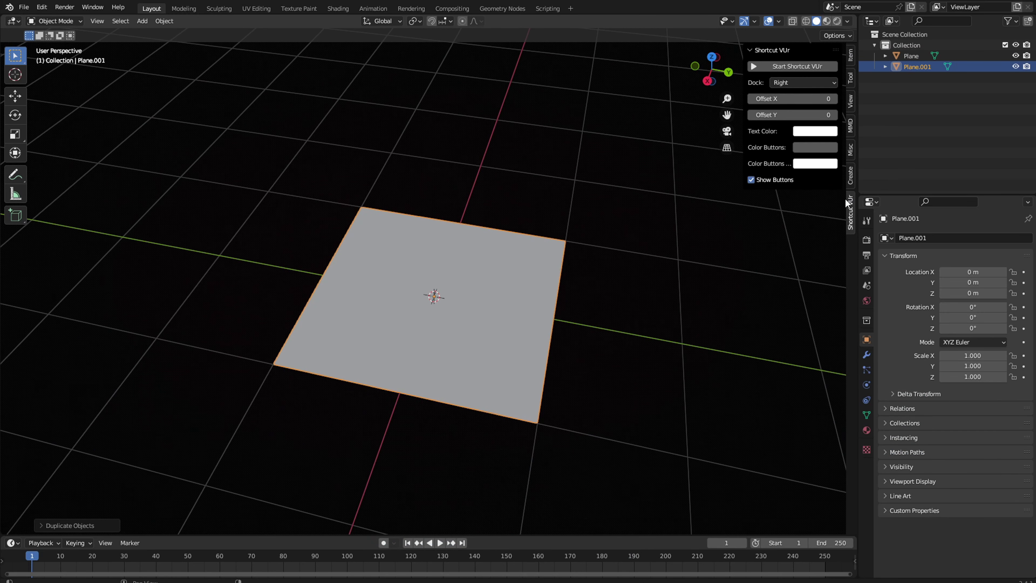
Step: Rotate the duplicated plane so it stands upright across the flat plane, with rotation X -90° and Y 90°
middle_drag(619, 108, 478, 198)
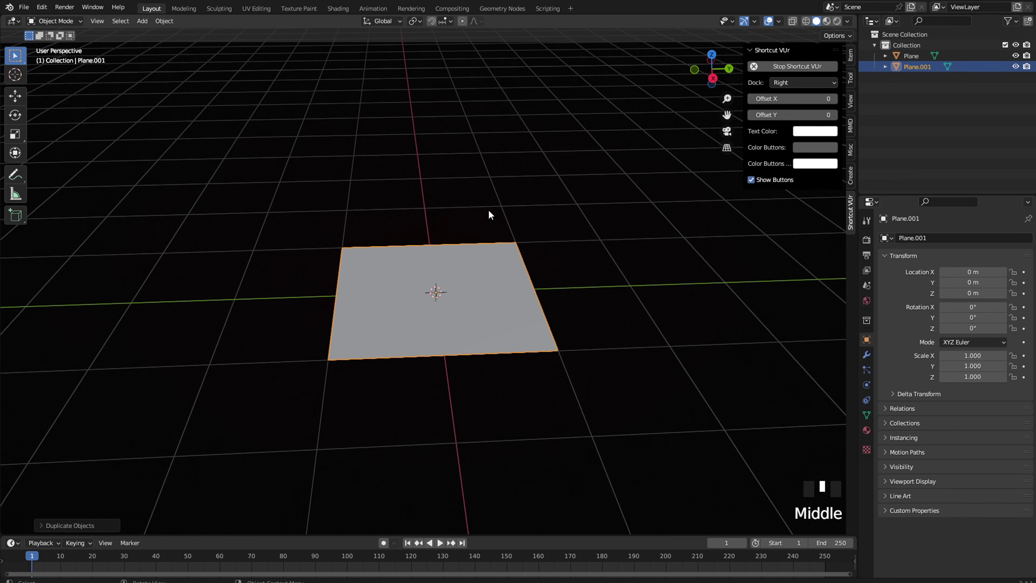
click(499, 268)
key(shift+d)
key(r)
key(r)
click(502, 271)
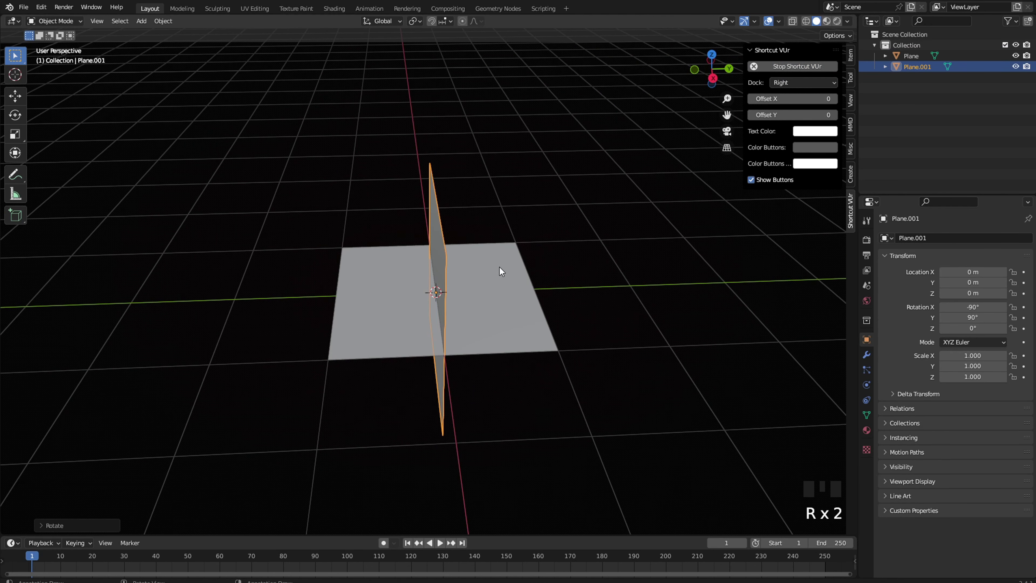
Step: Join the upright plane and the flat plane into a single object
middle_drag(490, 245, 497, 190)
double_click(486, 231)
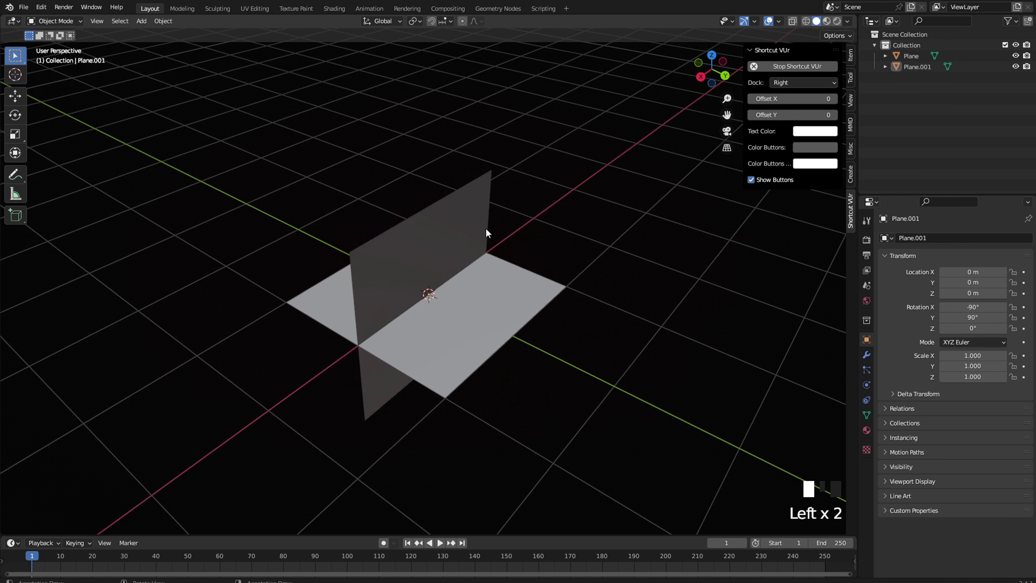
shift+click(503, 299)
key(ctrl+j)
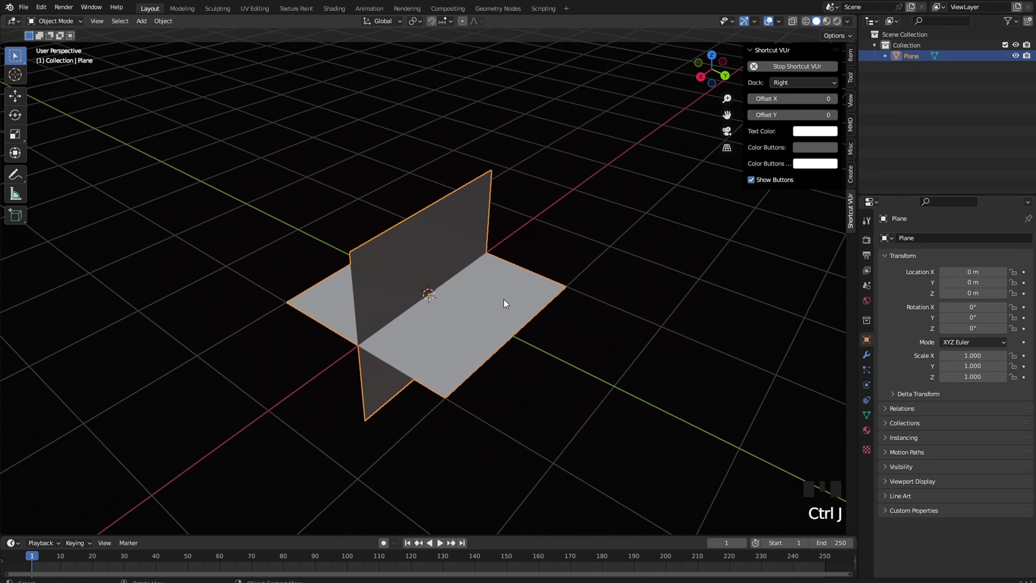
double_click(517, 305)
key(g)
click(332, 274)
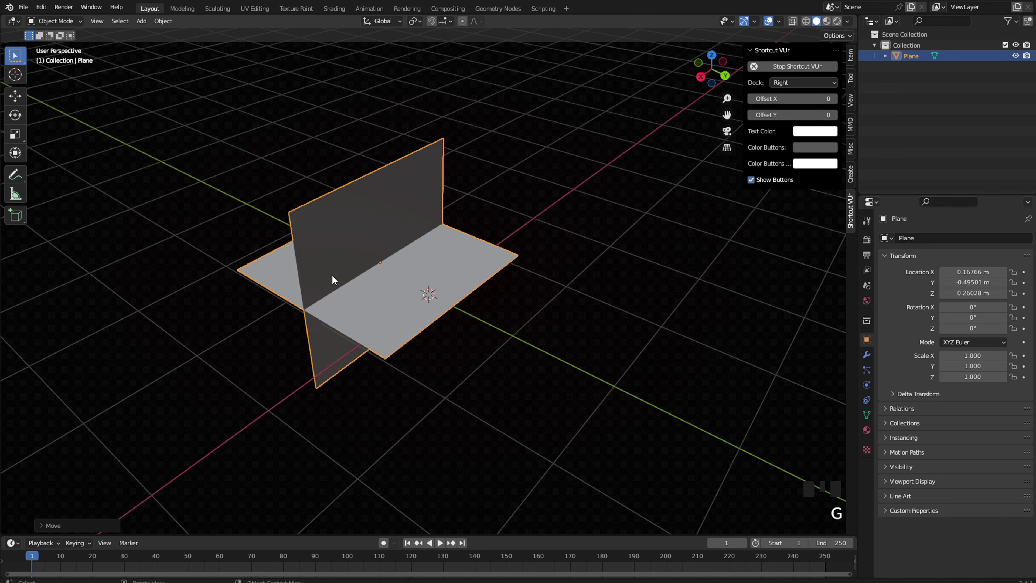
key(ctrl+z)
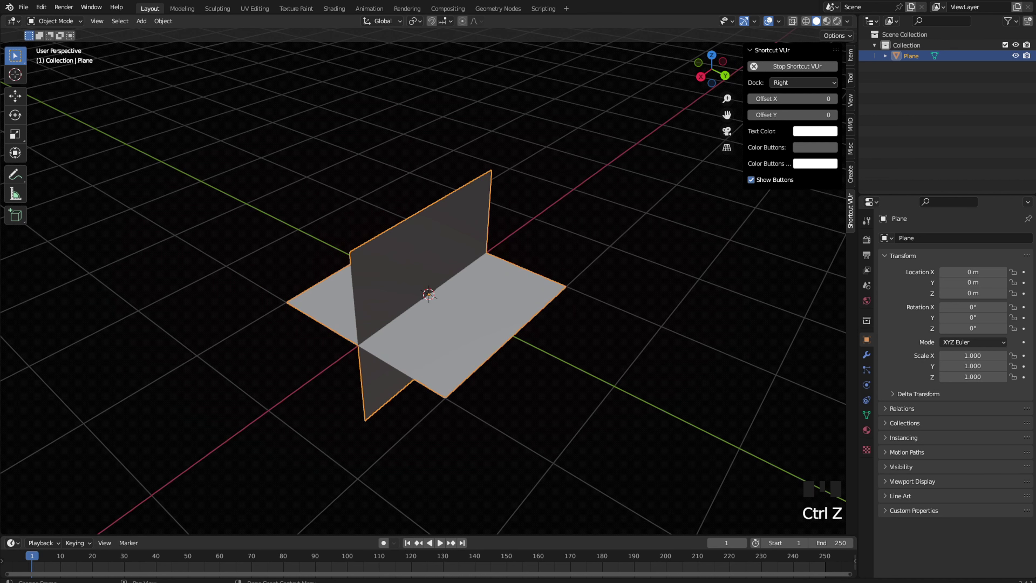
Step: Add a new material to the crossed planes and name it Leaf
middle_drag(192, 298, 208, 296)
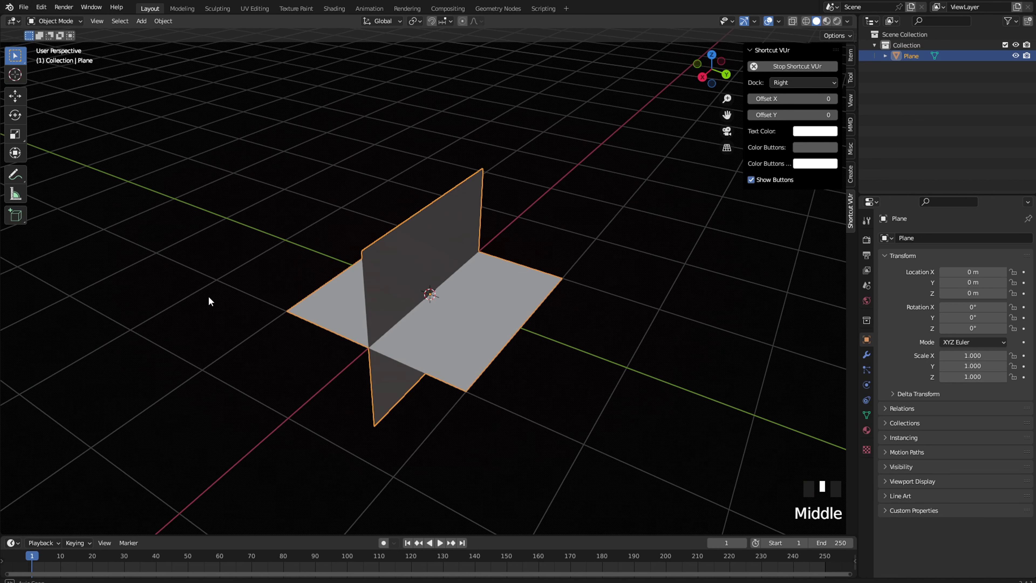
click(866, 429)
click(938, 284)
click(937, 285)
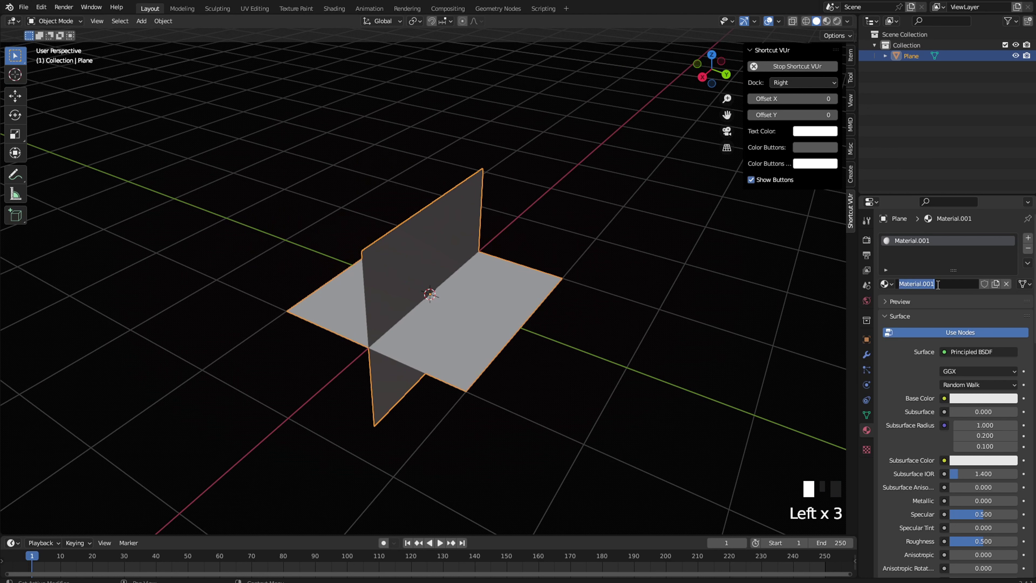
text(Leaf)
key(Return)
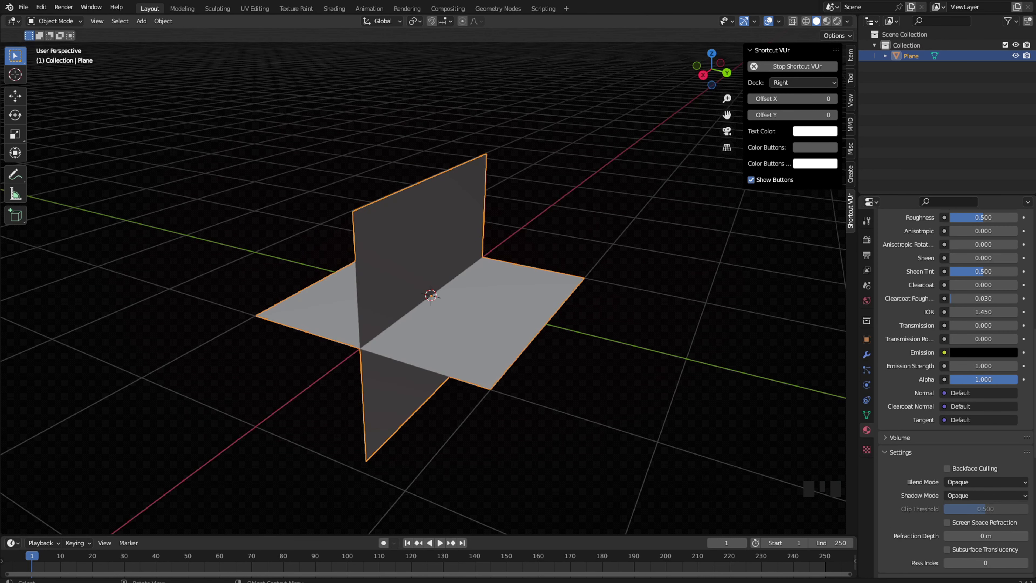
Step: Set the Leaf material's blend mode to Alpha Clip
middle_drag(220, 288, 235, 283)
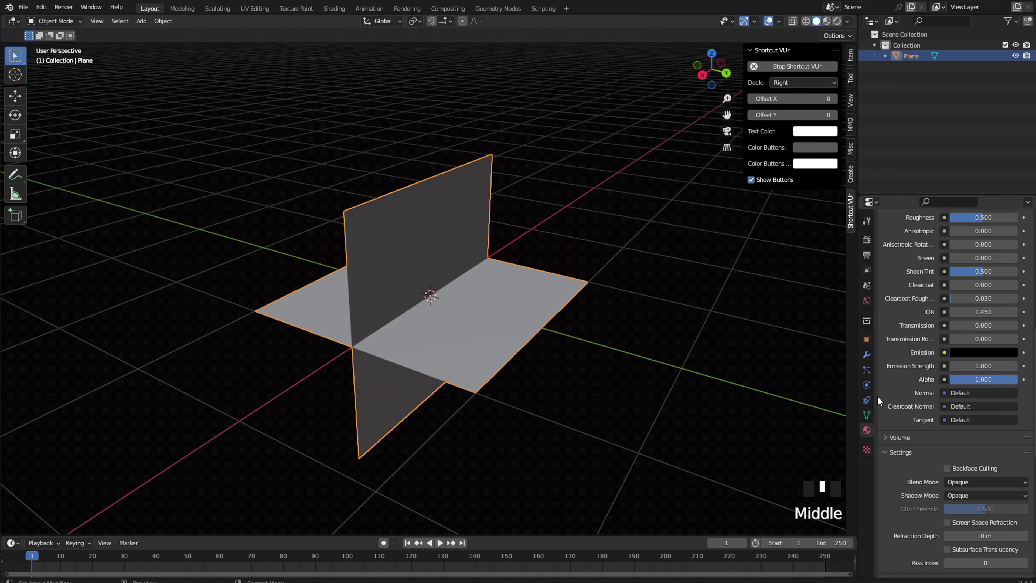
scroll(926, 451, down, 2)
click(963, 438)
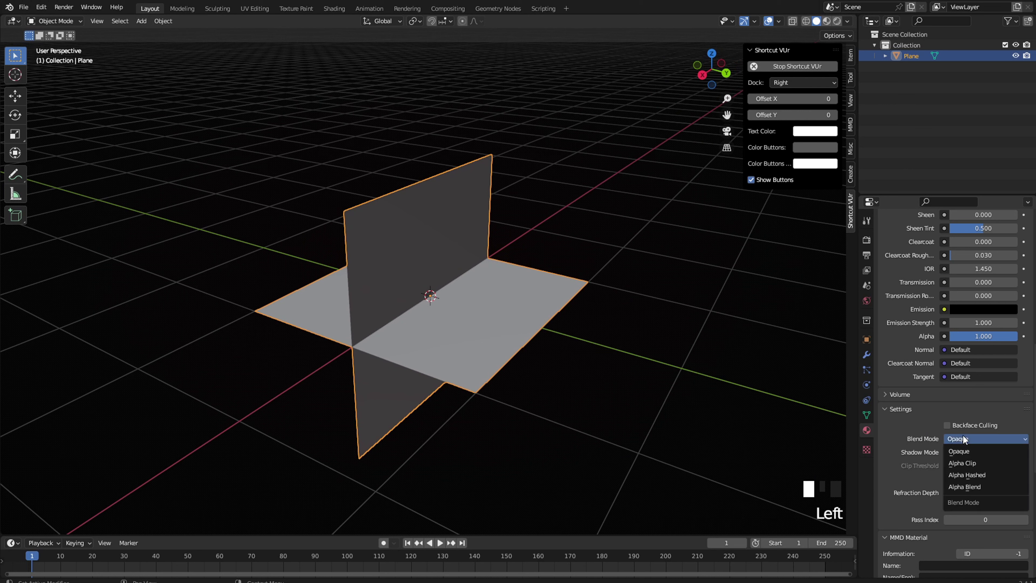
click(986, 466)
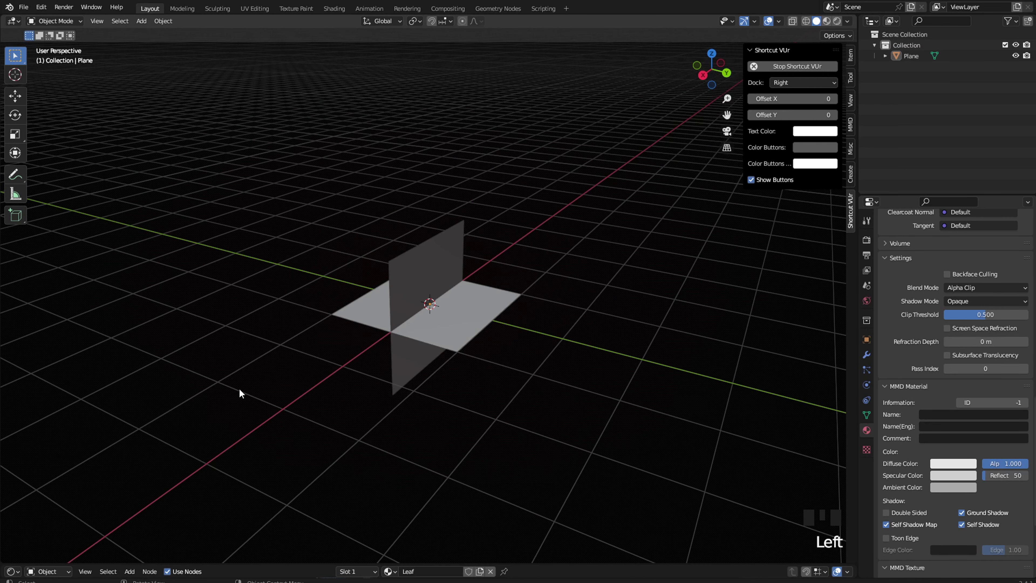
Step: Select the crossed planes object and hide it in the viewport
click(412, 317)
scroll(433, 327, up, 3)
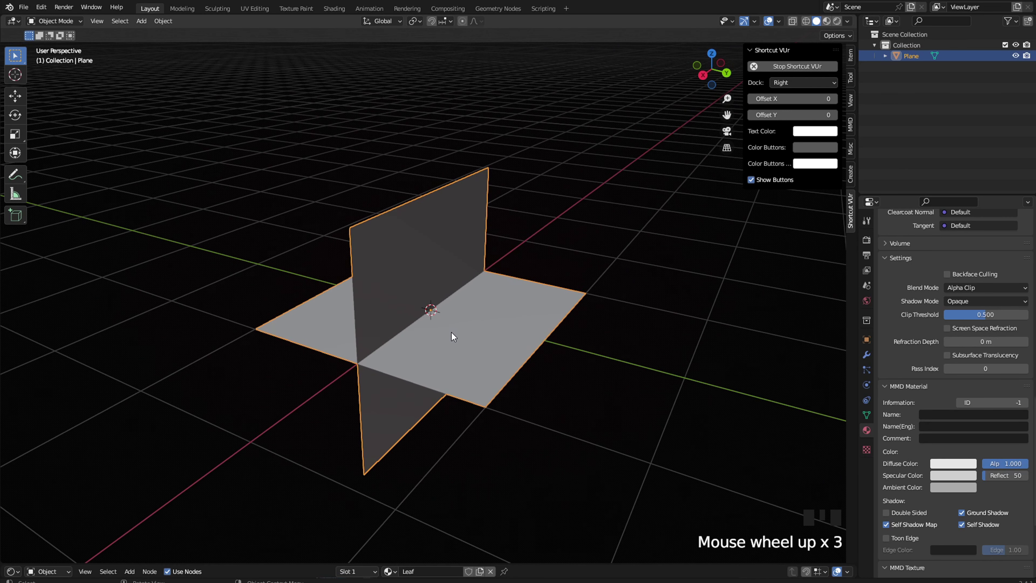
key(h)
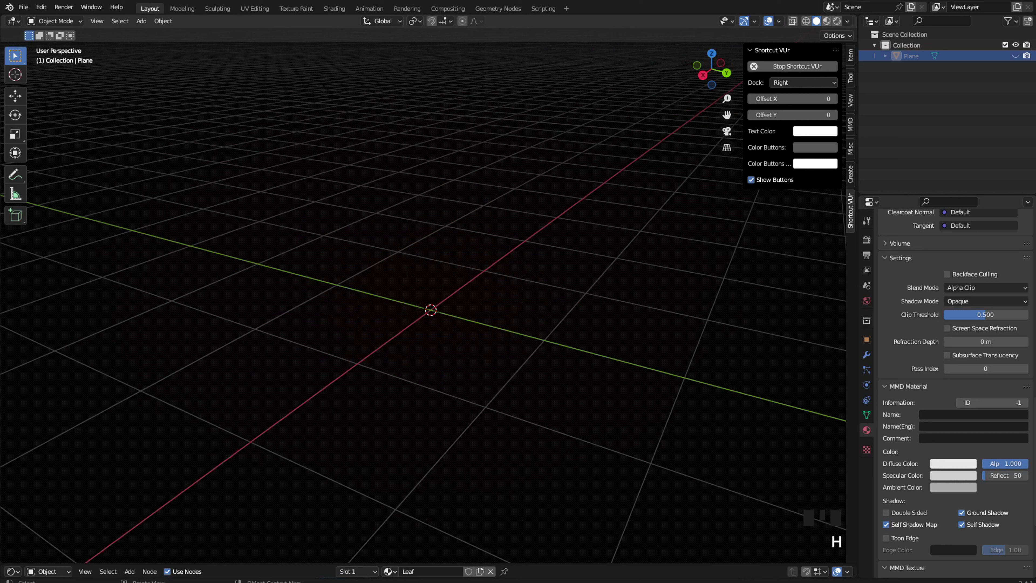
Step: Add a UV sphere at the origin and flatten it along the Z axis into an ellipsoid
middle_drag(408, 310, 441, 310)
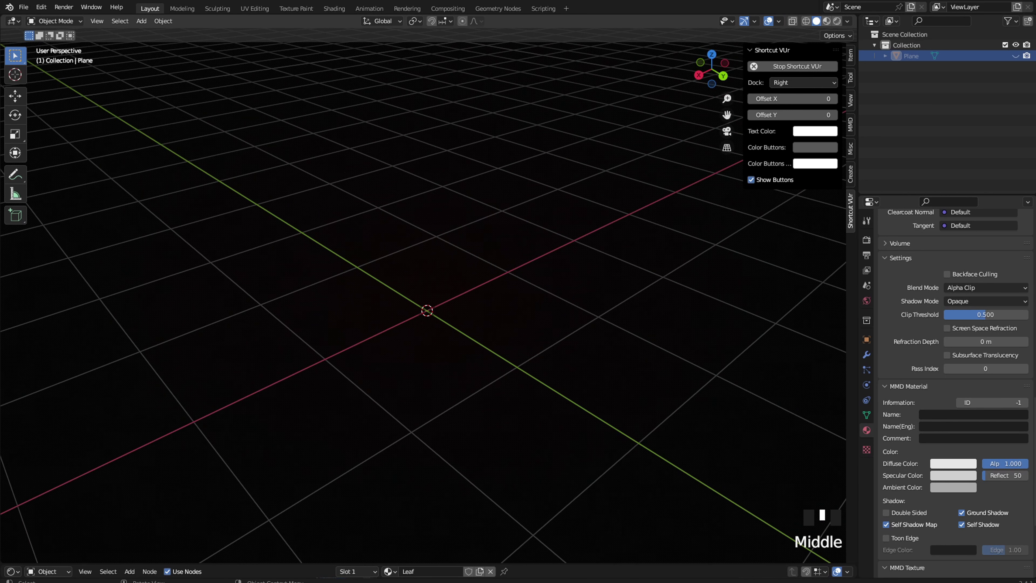
key(shift+a)
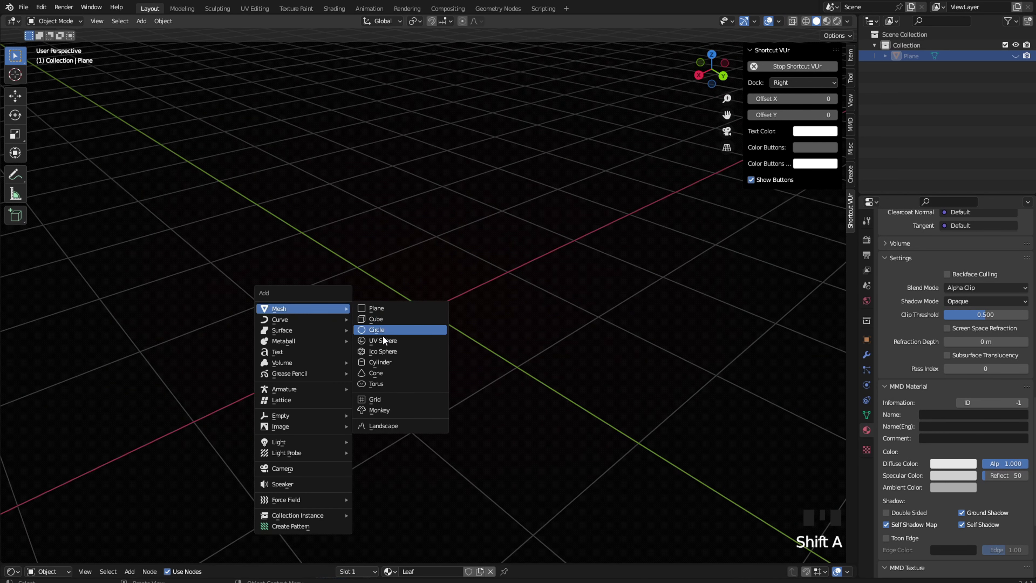
click(374, 341)
middle_drag(612, 310, 555, 293)
key(s)
key(z)
click(505, 287)
Step: Delete the lowest rings of faces from the flattened sphere, using wireframe shading, face selection and the right orthographic view
key(z)
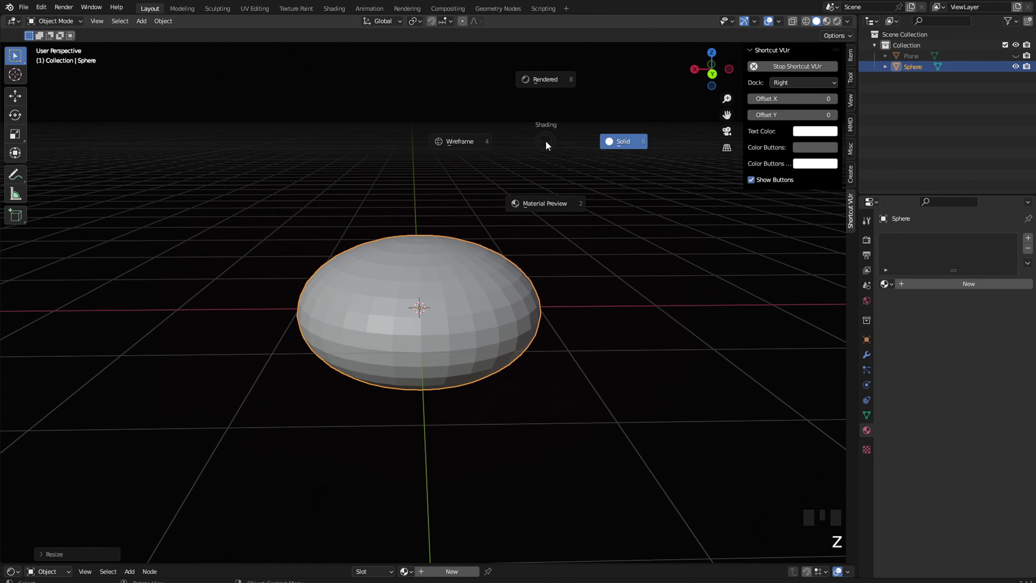
key(z)
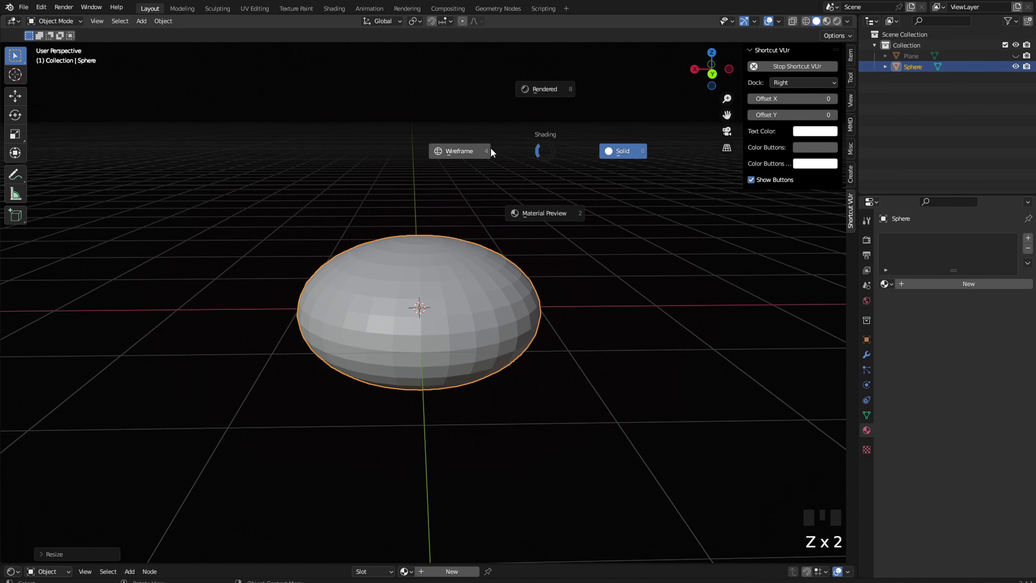
middle_click(432, 157)
key(grave)
key(Tab)
scroll(471, 272, up, 2)
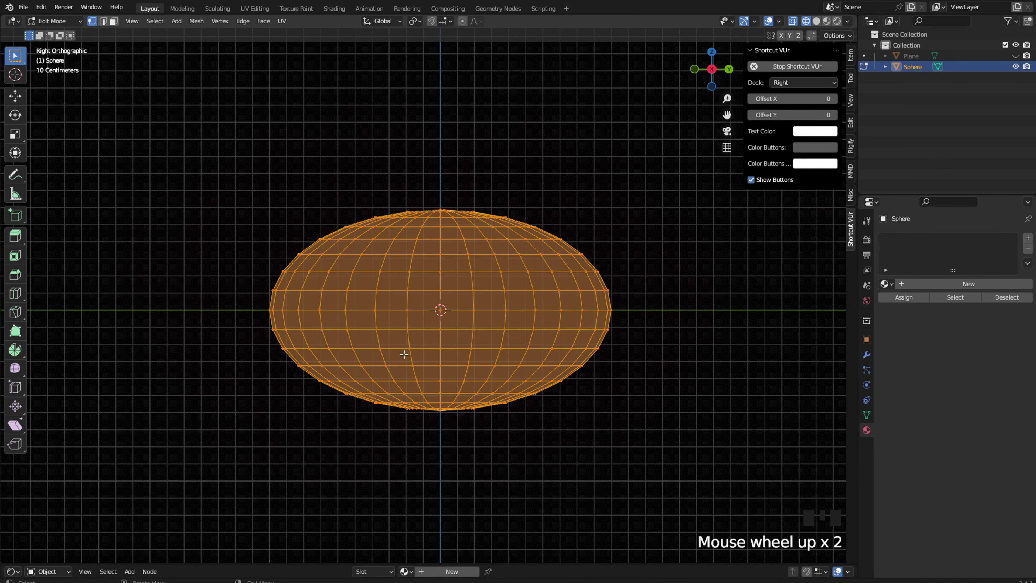
key(3)
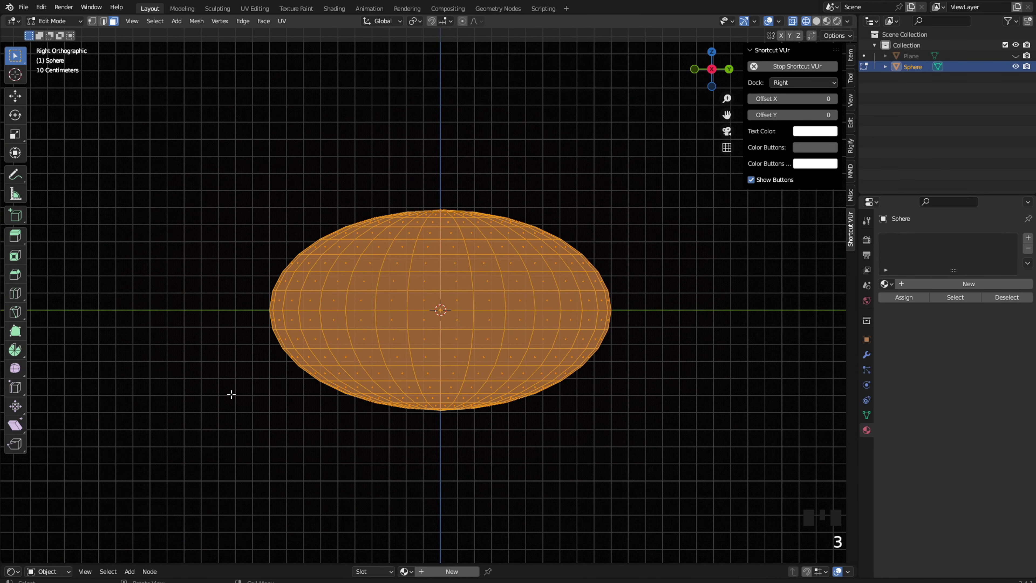
drag(217, 462, 627, 367)
key(x)
click(620, 390)
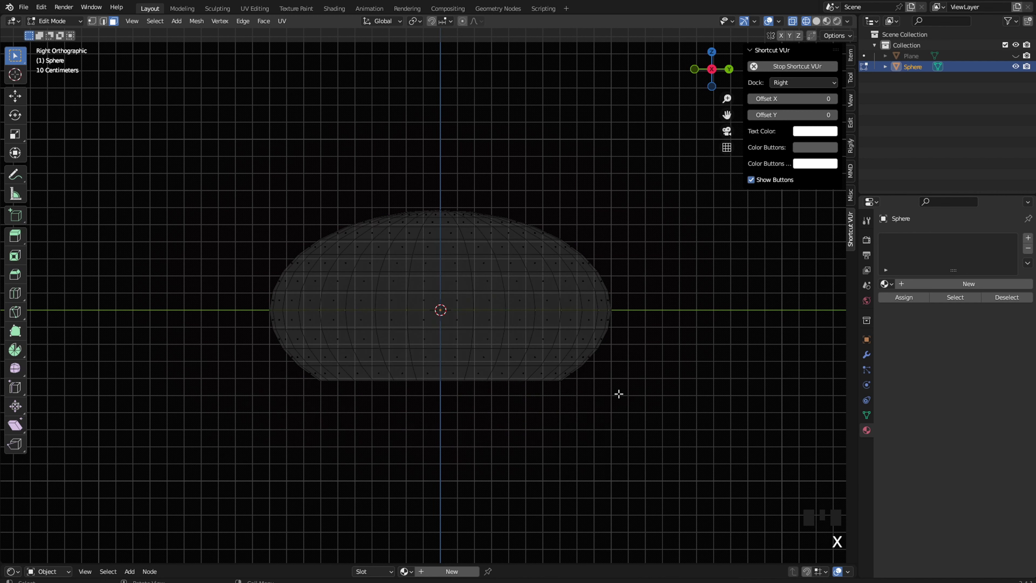
Step: Return the cut sphere to Object Mode in the right orthographic view with solid shading
middle_drag(541, 359, 485, 327)
key(grave)
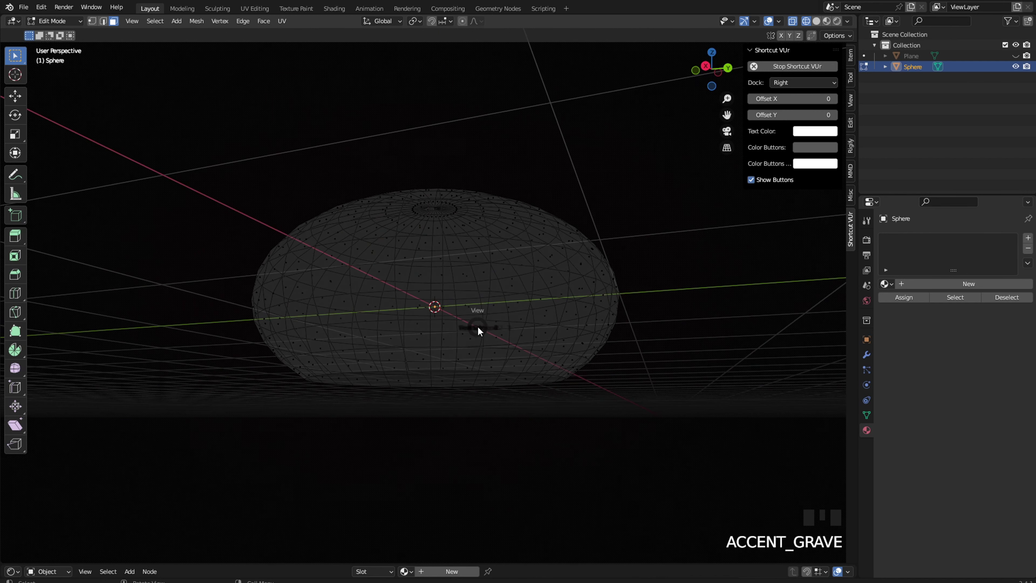
click(550, 326)
key(Tab)
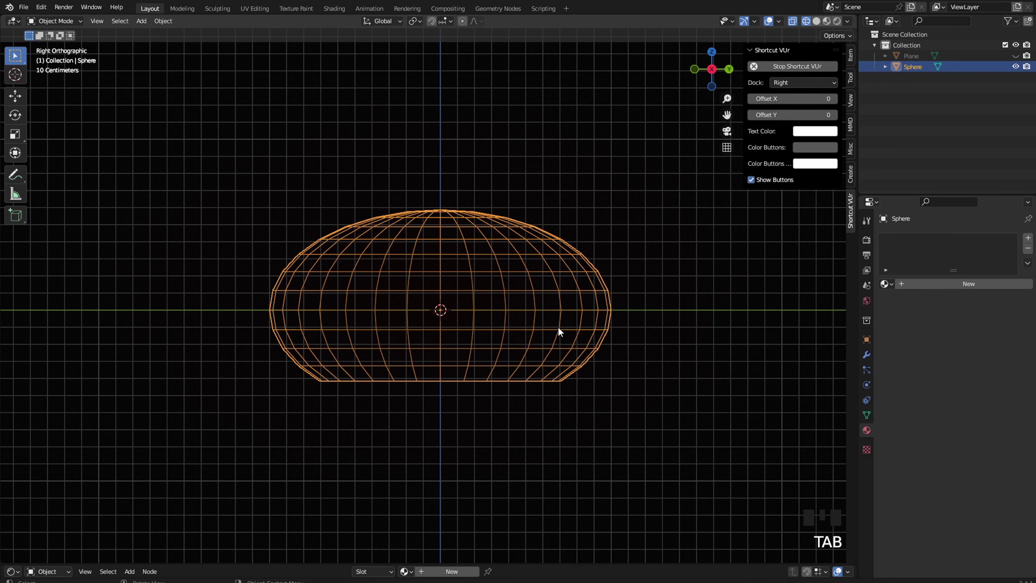
shift+middle_drag(472, 270, 459, 278)
key(z)
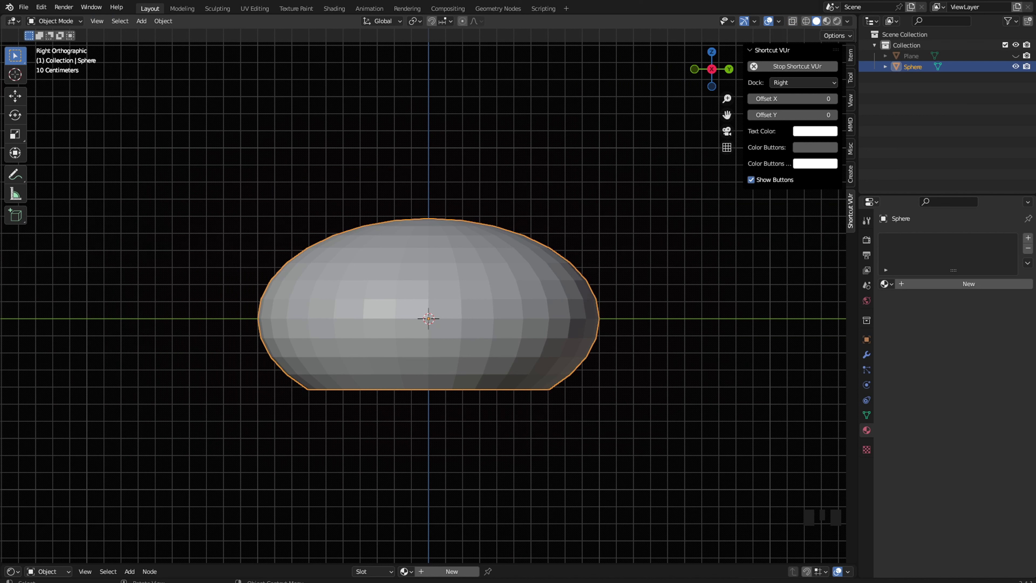
click(850, 77)
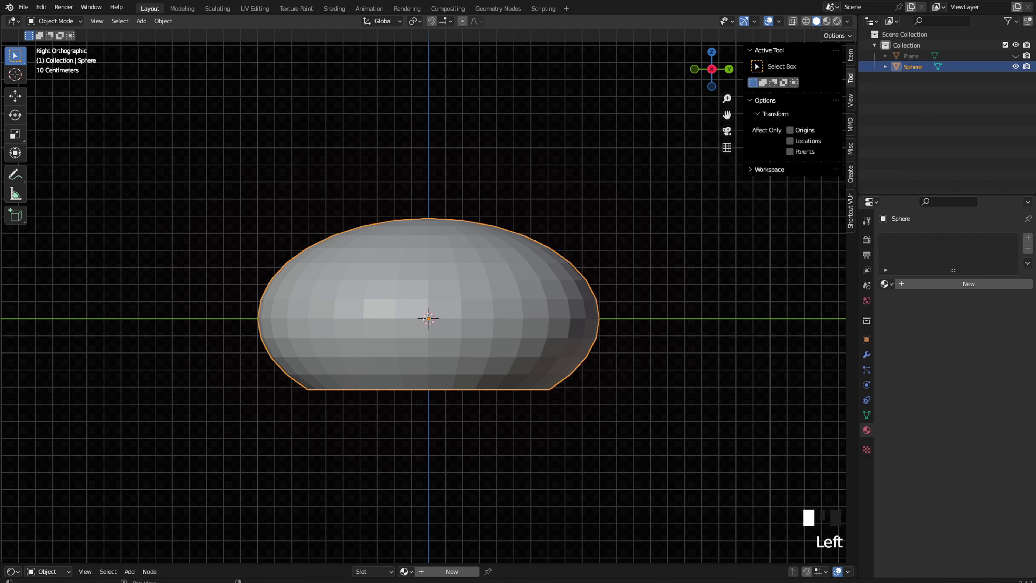
click(850, 100)
click(850, 123)
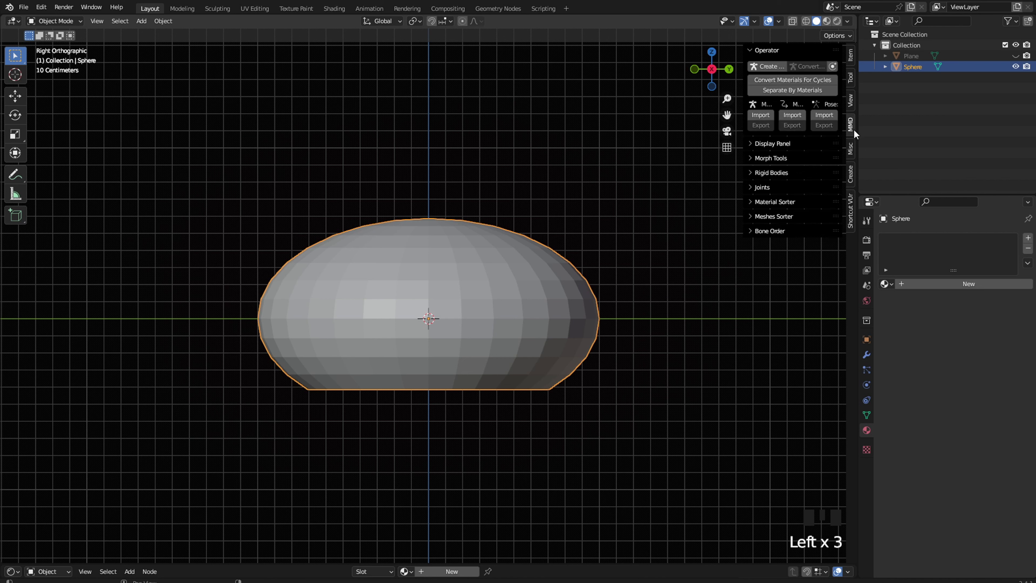
click(854, 147)
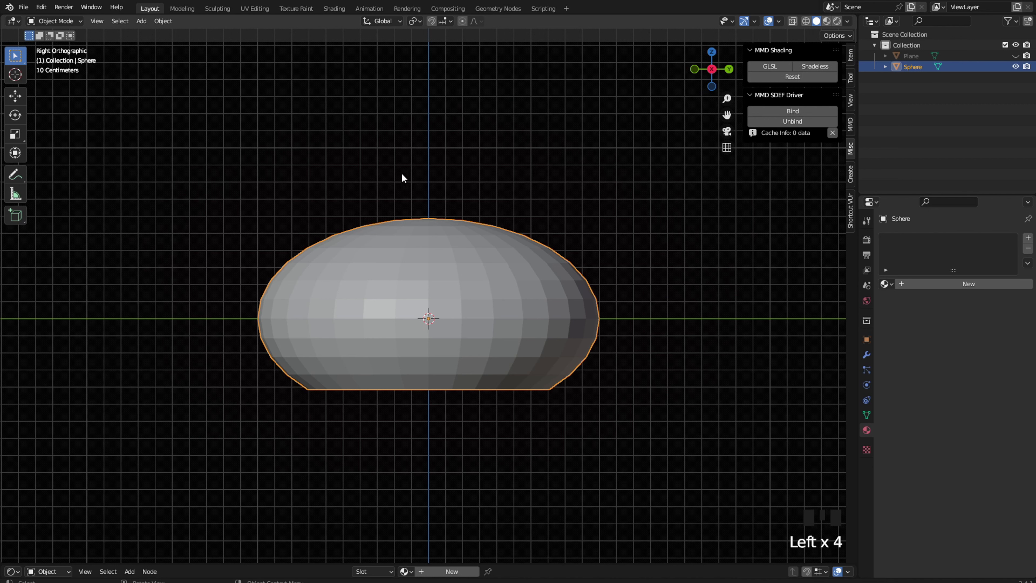
Step: Move the cut sphere up along the Z axis by about 0.6 m so it sits above the ground line
shift+middle_drag(434, 198, 444, 273)
key(g)
key(z)
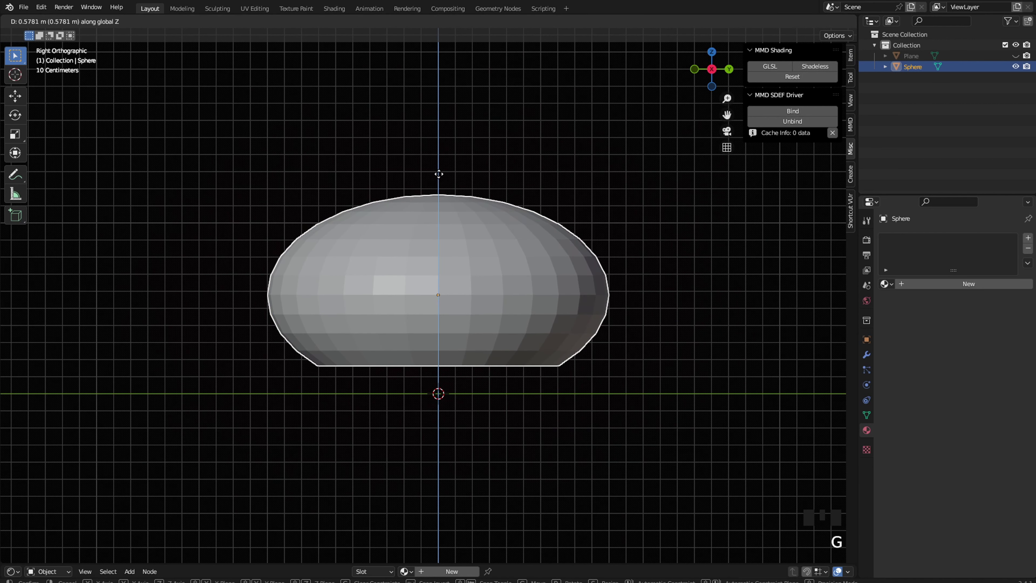
click(439, 172)
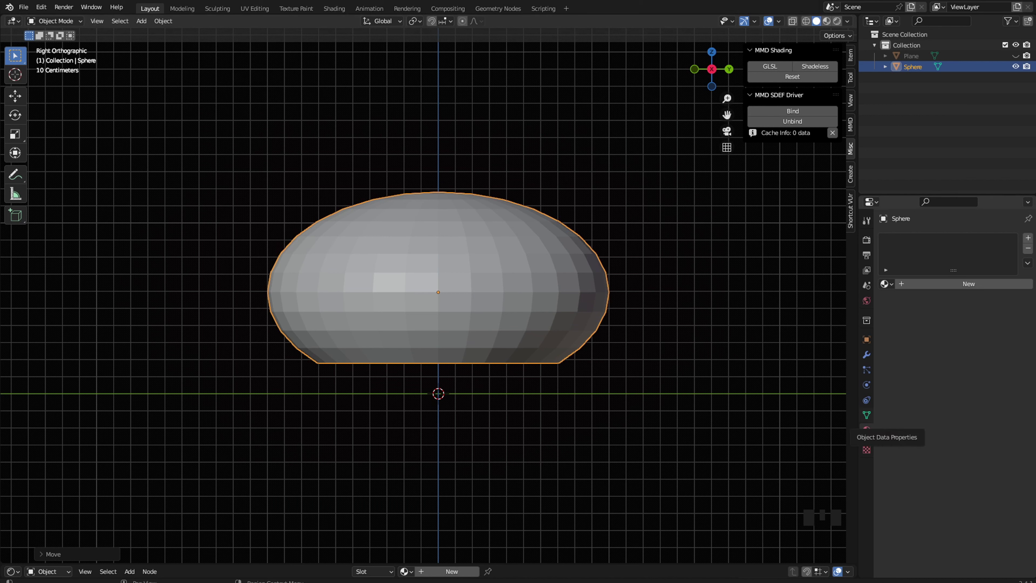
Step: Add a particle system to the sphere, set its type to Hair and enable the Advanced options
click(866, 385)
click(866, 370)
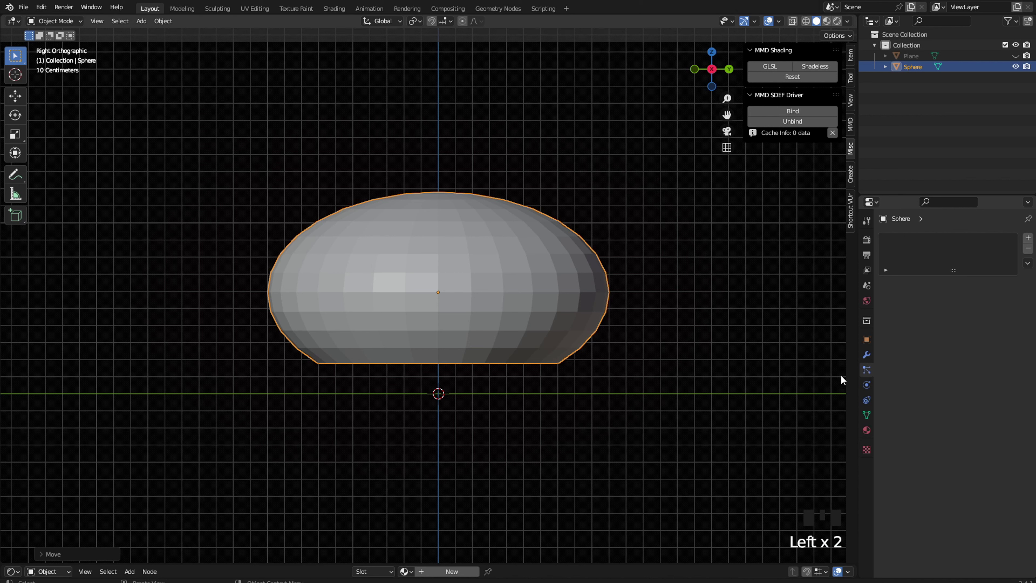
click(1028, 237)
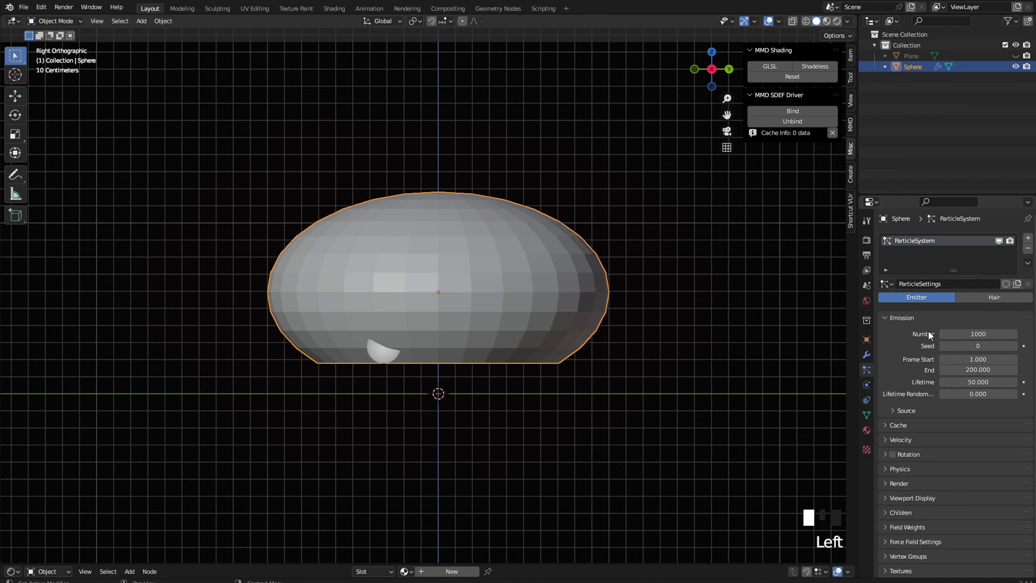
click(987, 297)
scroll(567, 310, down, 5)
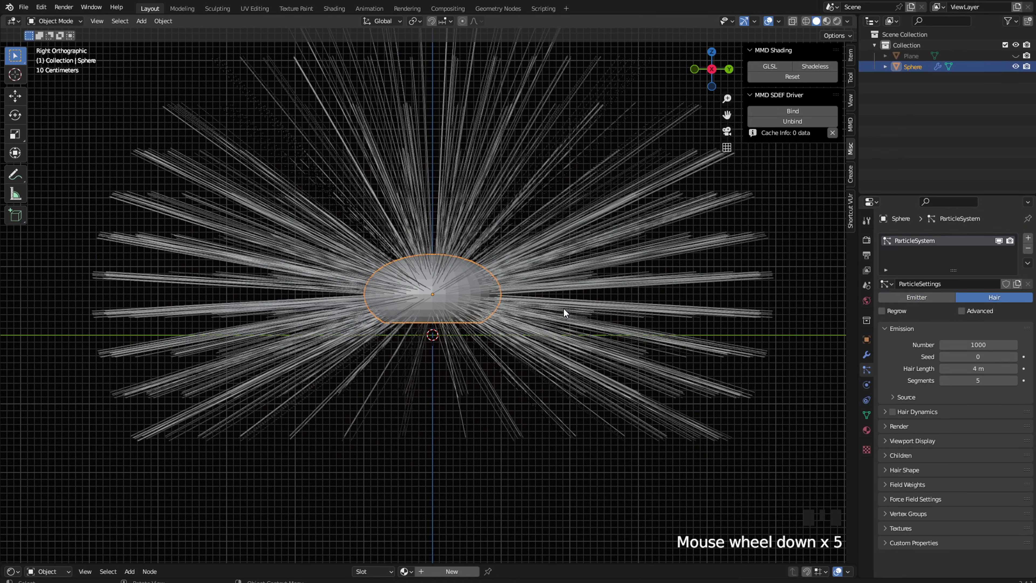
scroll(563, 311, up, 1)
click(962, 311)
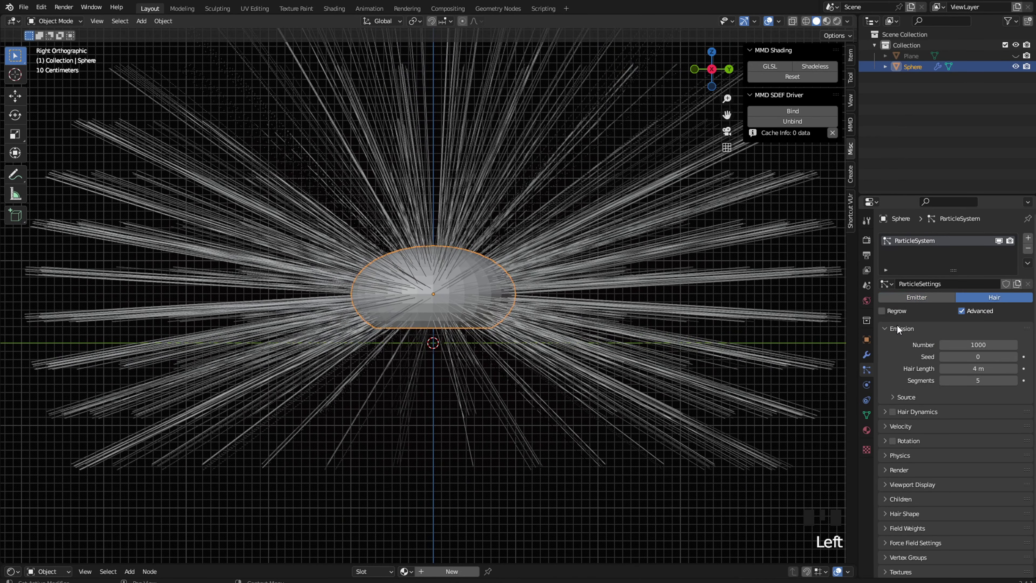
scroll(901, 330, down, 1)
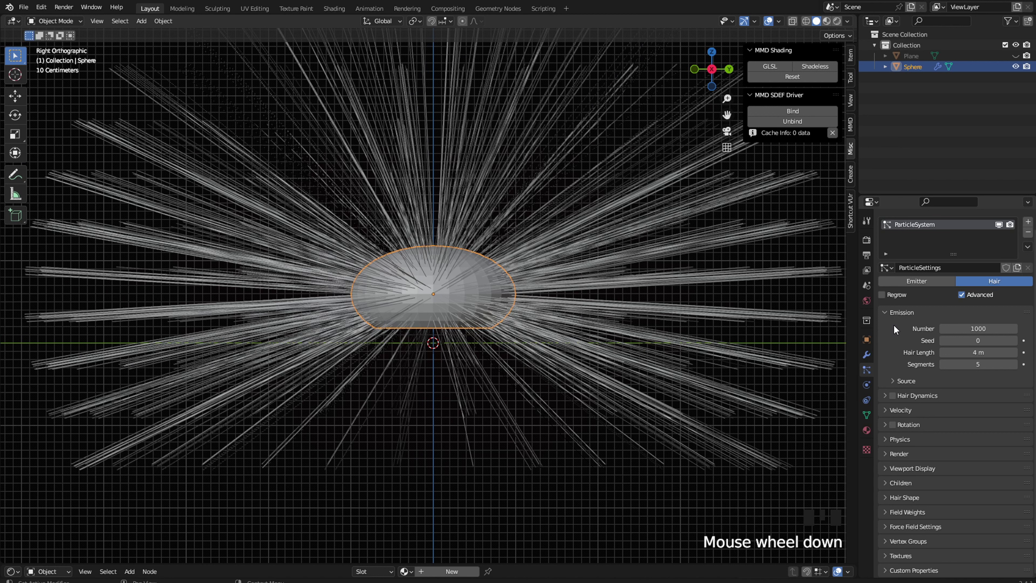
Step: Set the hair emission to 70 particles with a seed of 105
click(969, 328)
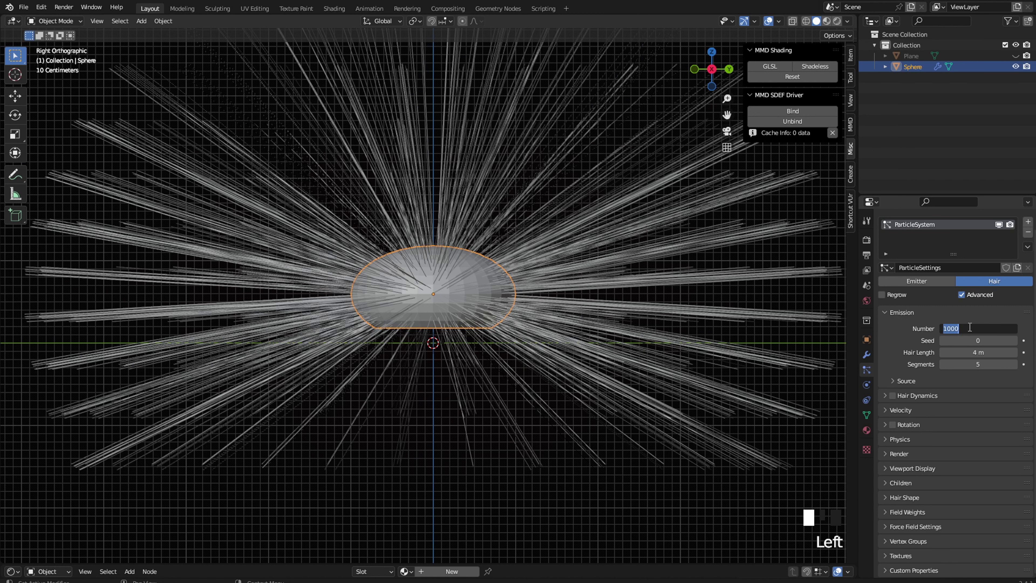
text(70)
key(Return)
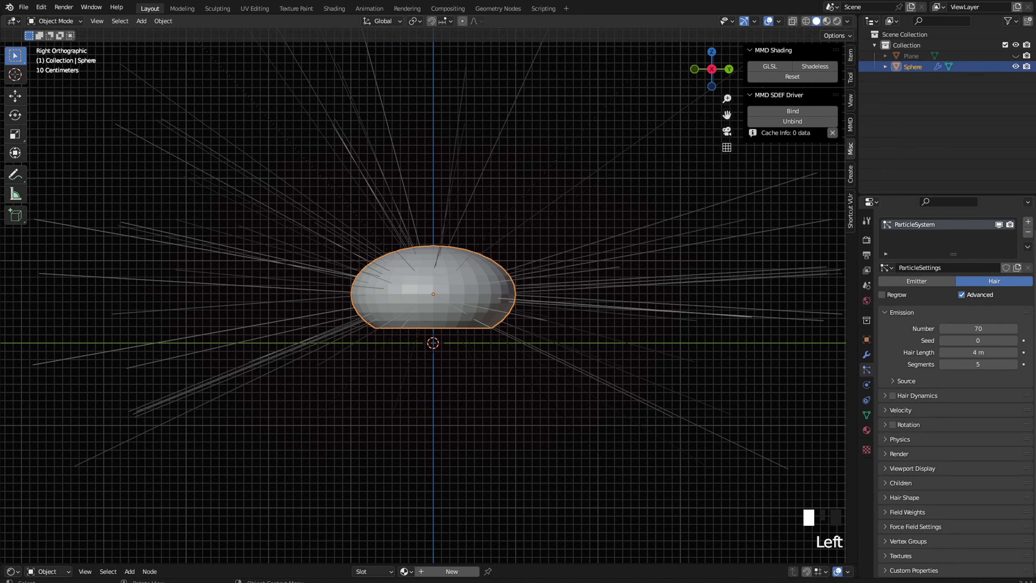
click(958, 341)
text(105)
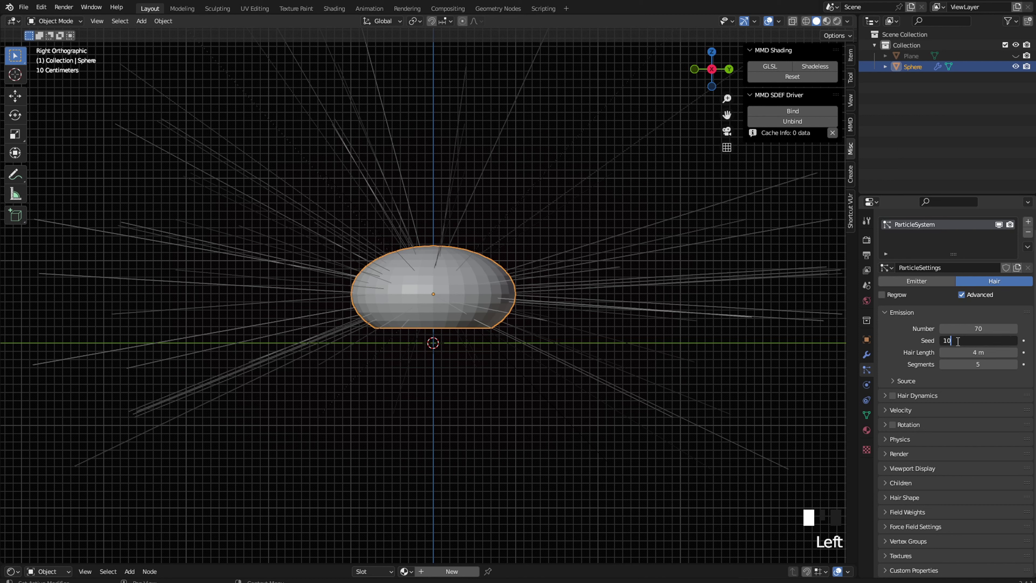
key(Return)
Step: Set the hair length to 1 m and the number of segments to 2
double_click(981, 353)
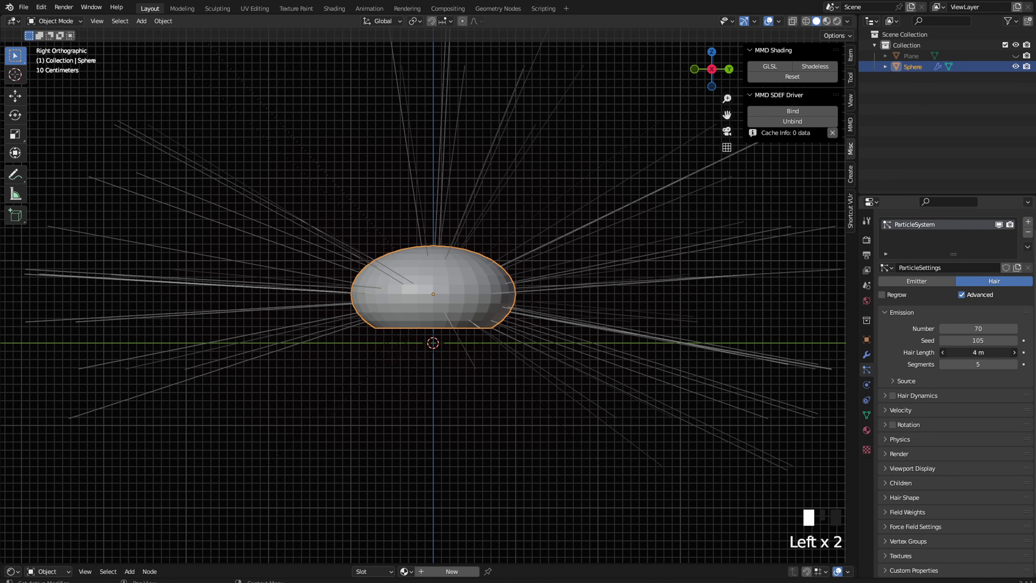
text(1)
key(Return)
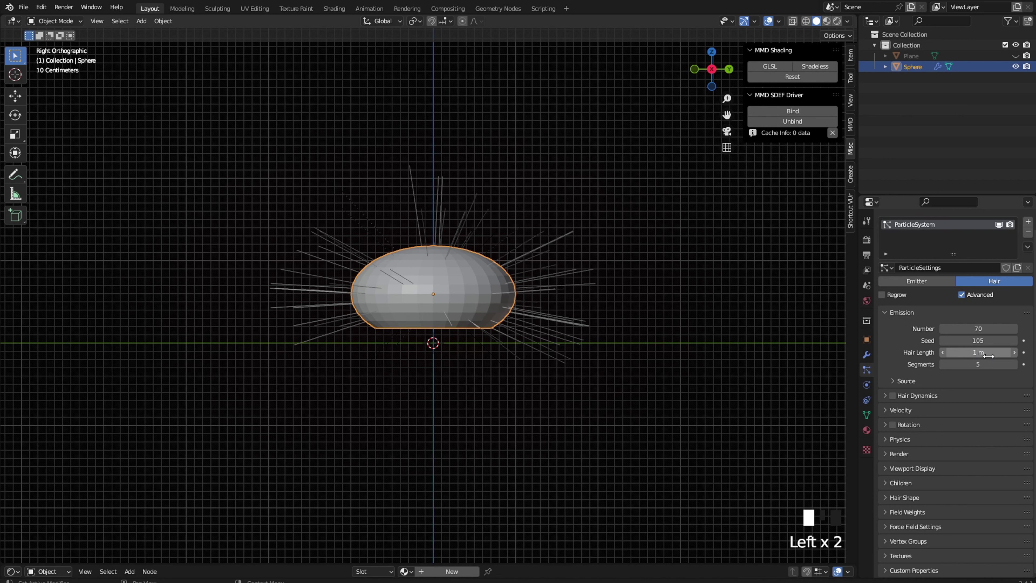
click(993, 365)
text(2)
key(Return)
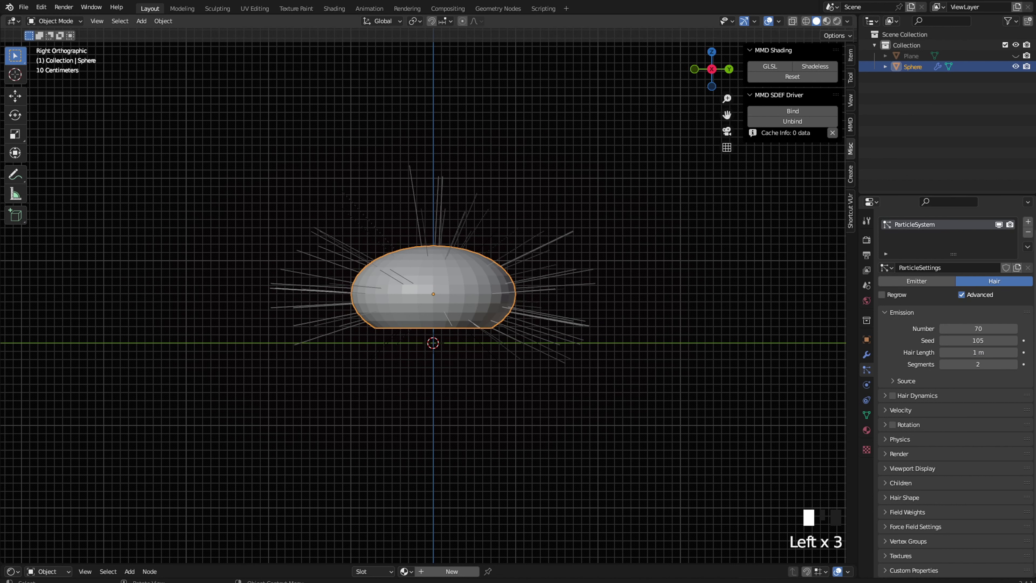
scroll(428, 296, up, 4)
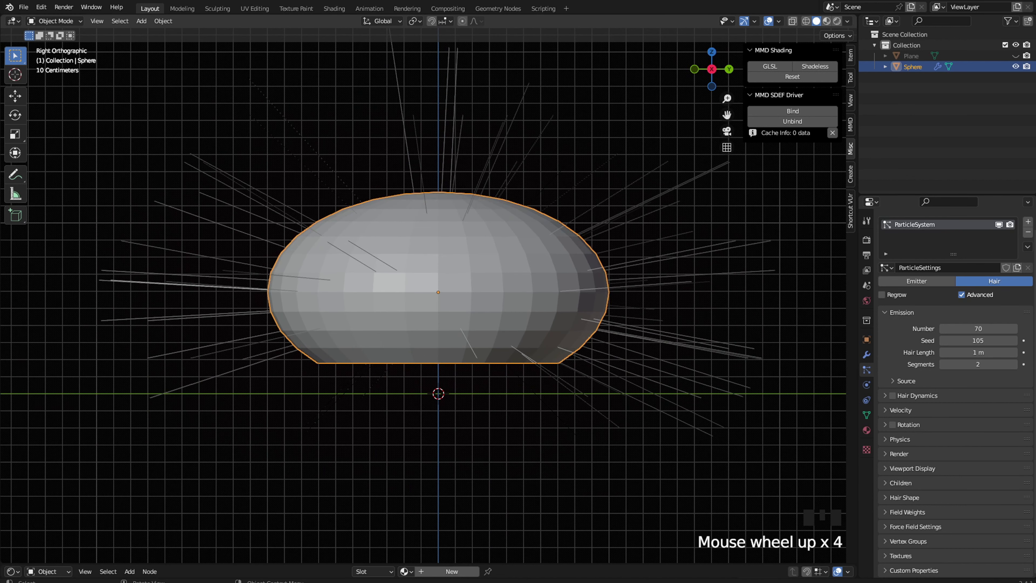
Step: Set the emission source distribution to Random and disable Random Order and Even Distribution
click(903, 380)
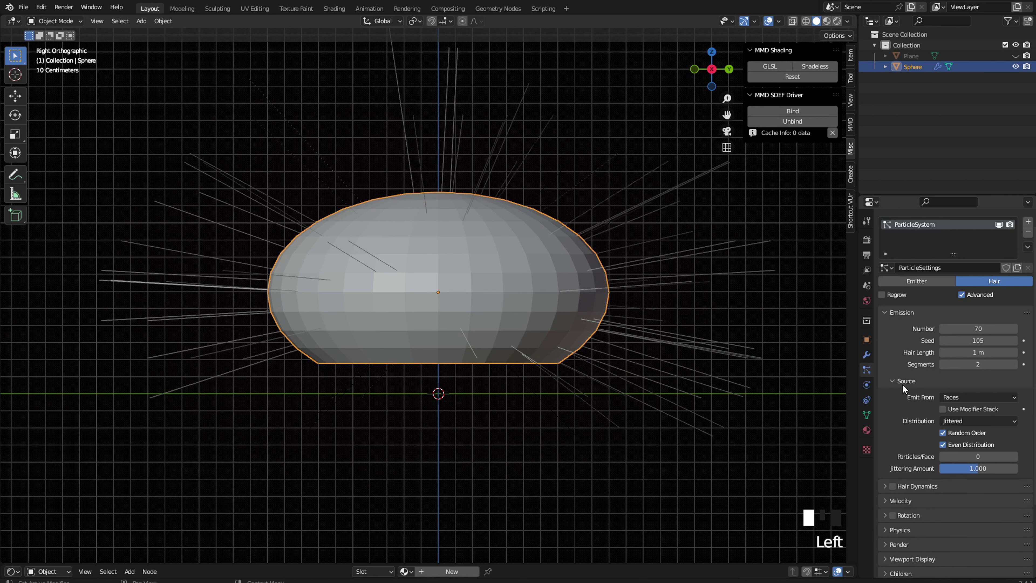
scroll(903, 384, down, 2)
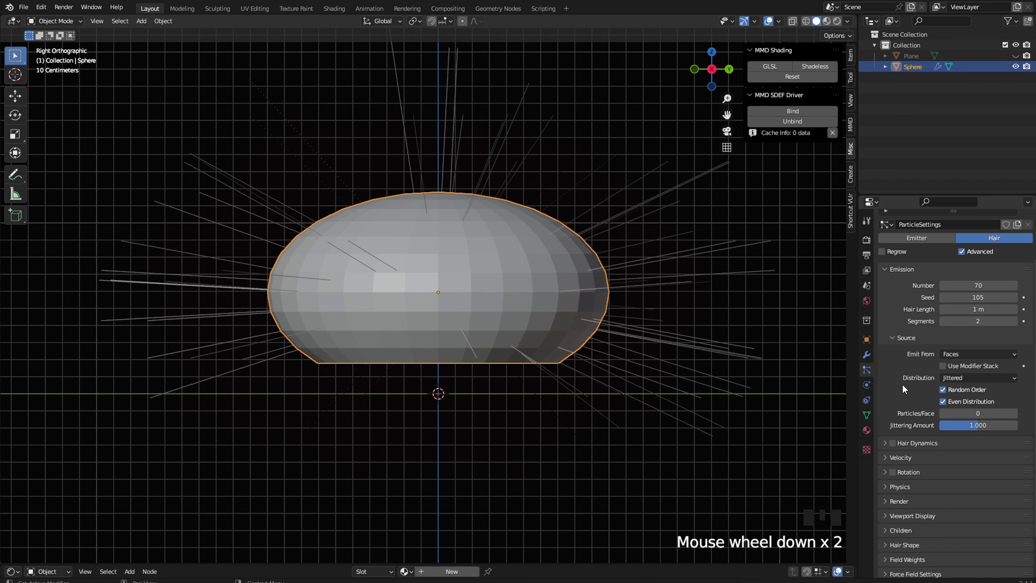
click(964, 380)
click(973, 403)
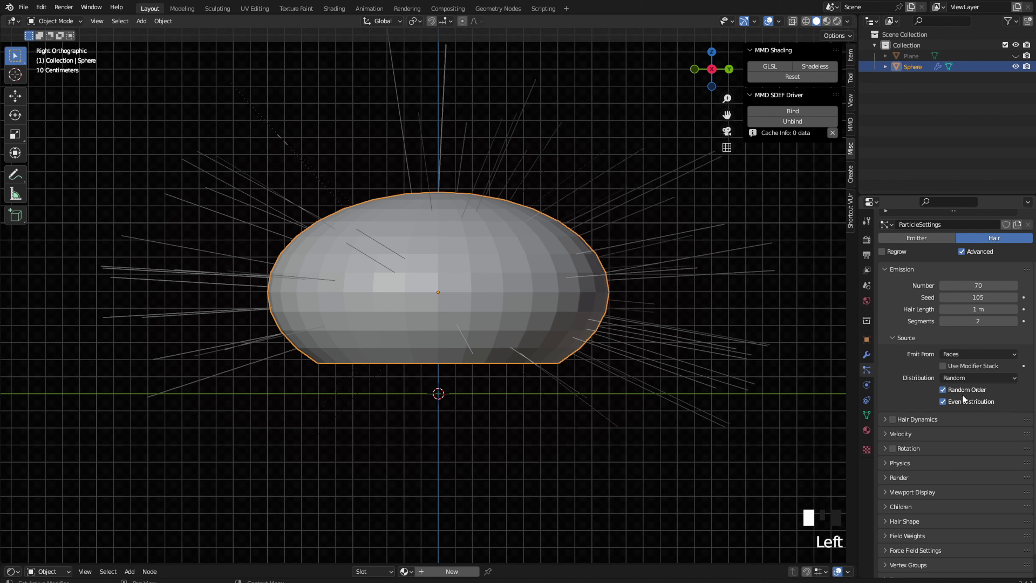
click(962, 394)
click(959, 399)
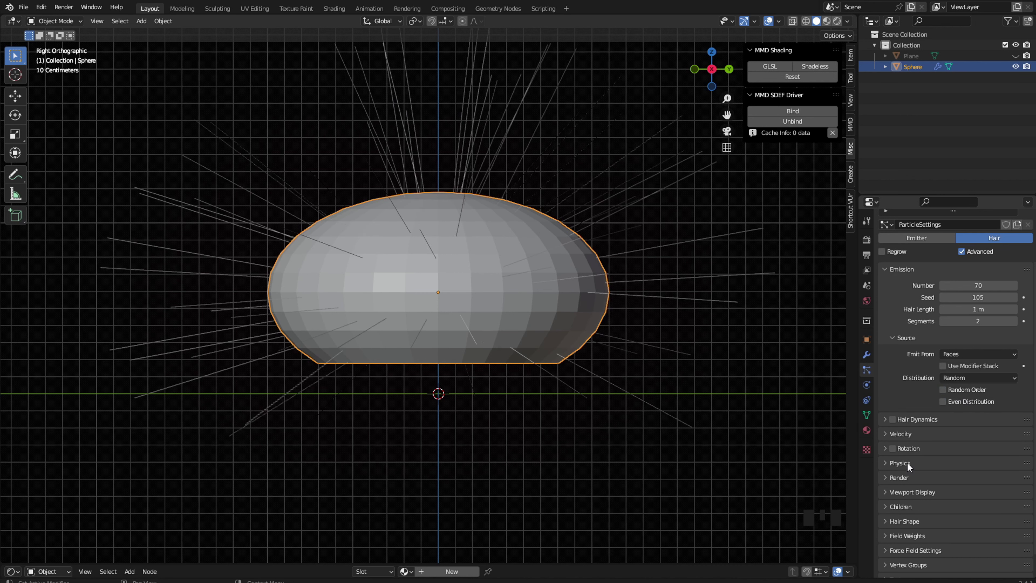
click(906, 449)
click(884, 448)
scroll(907, 445, down, 1)
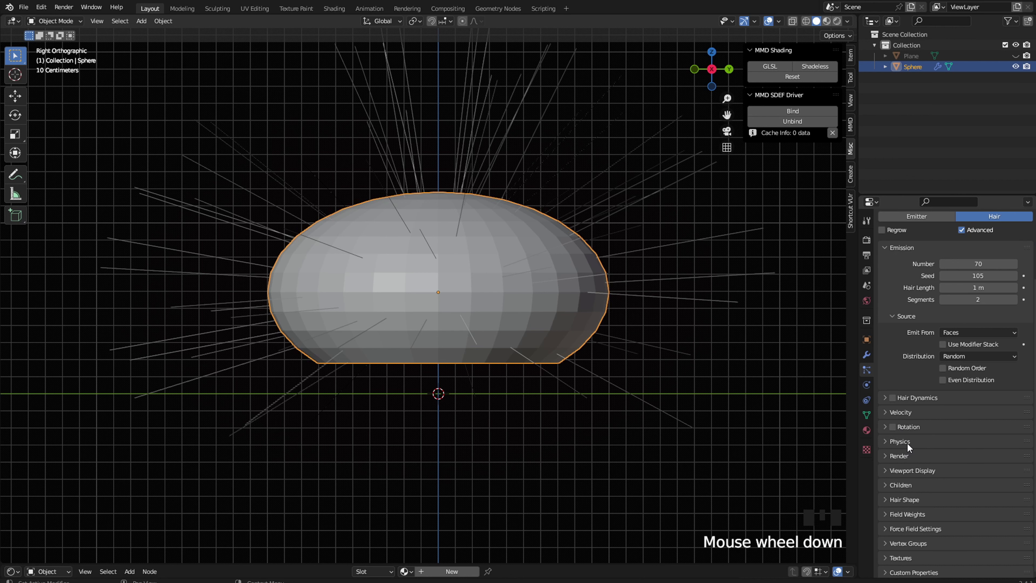
click(967, 332)
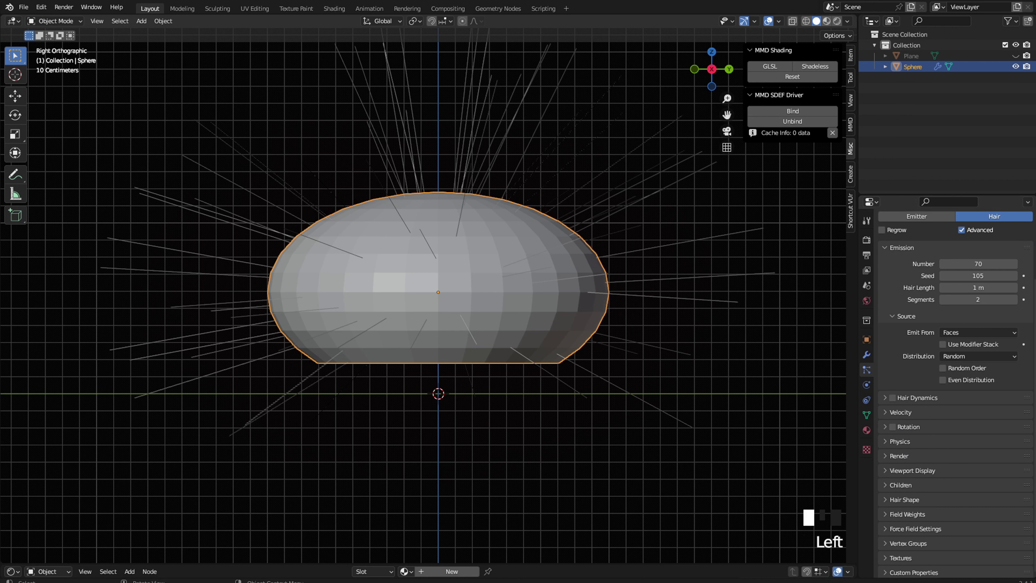
scroll(955, 367, up, 2)
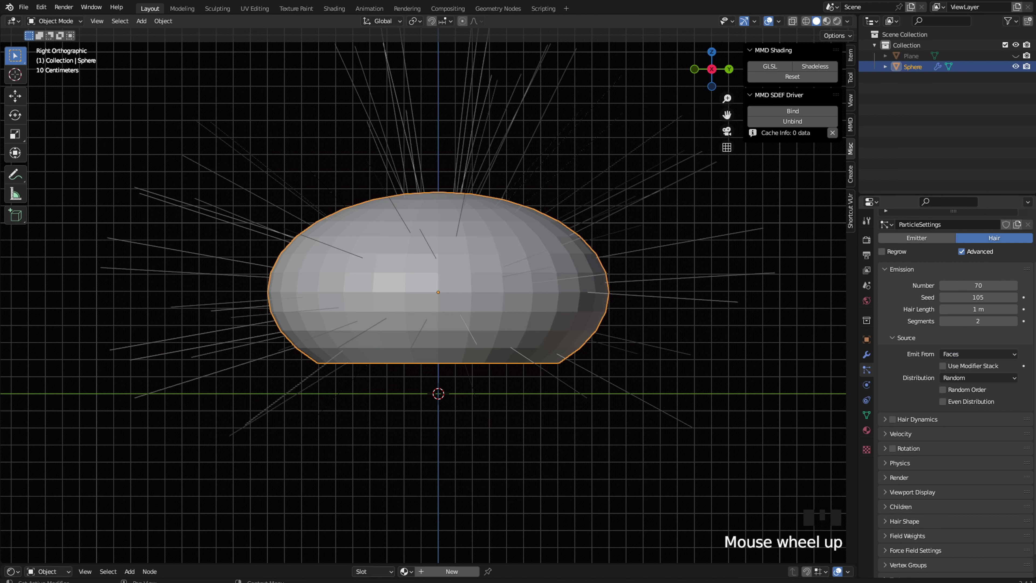
click(962, 352)
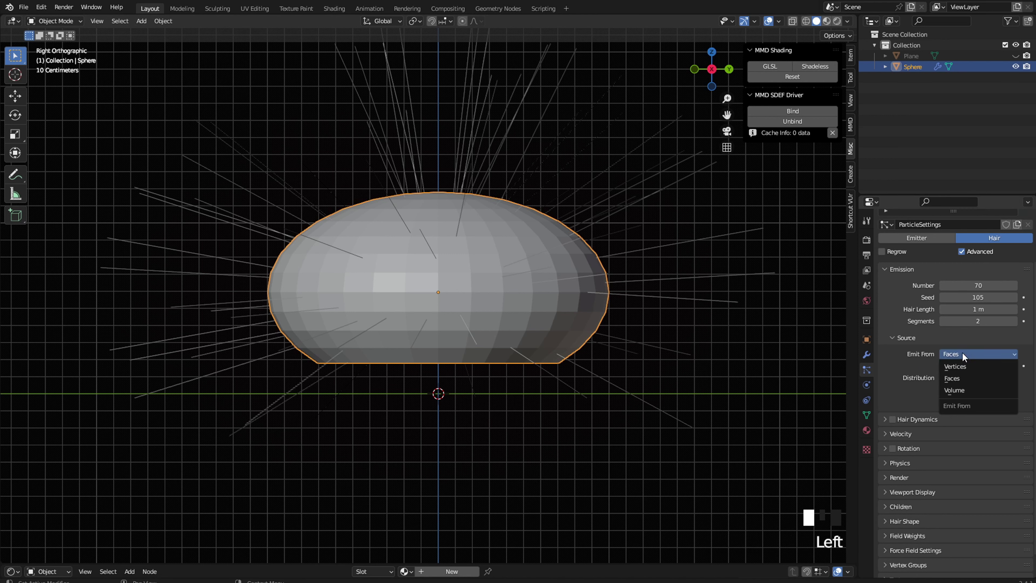
click(954, 377)
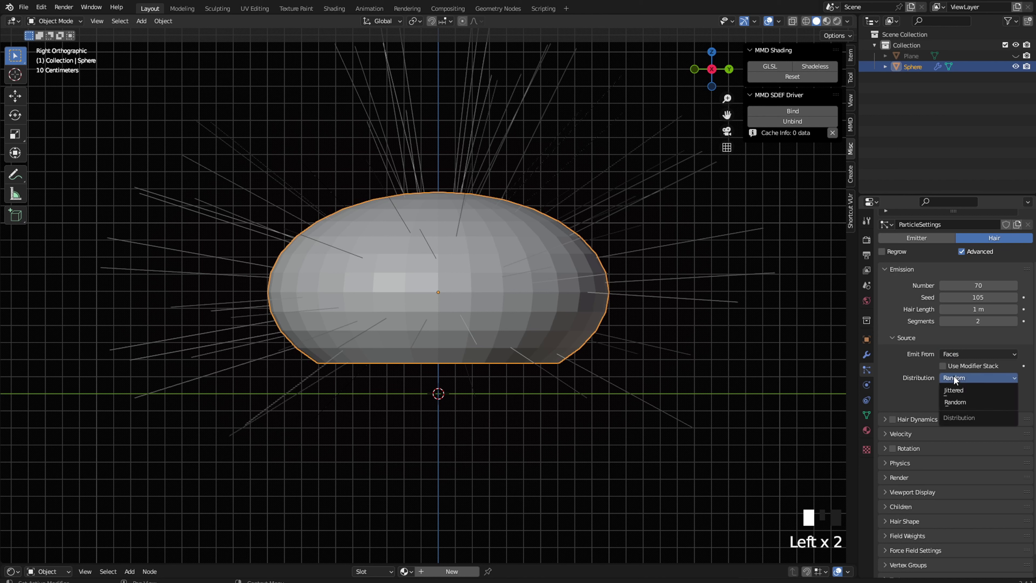
click(953, 377)
scroll(922, 364, down, 1)
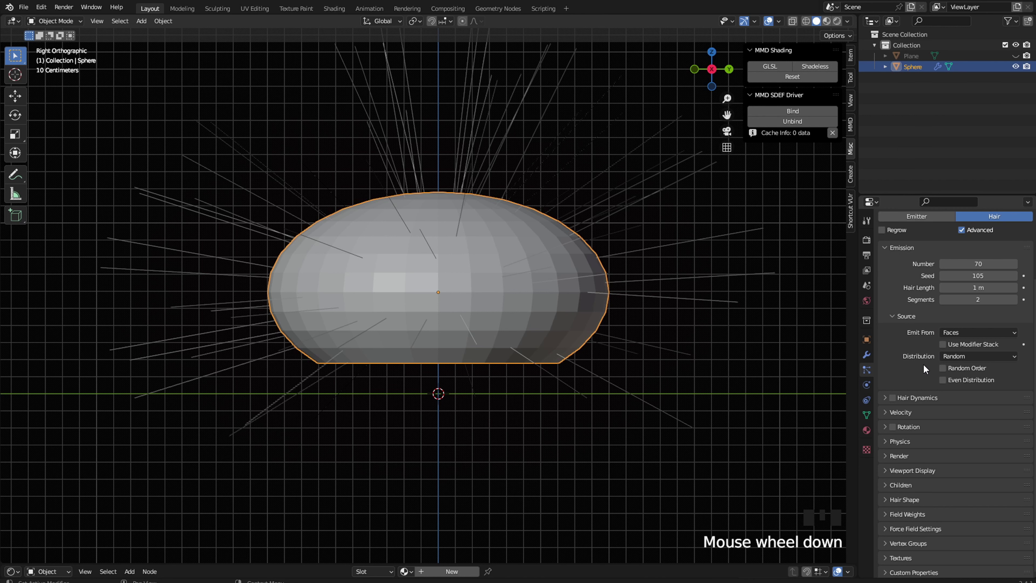
Step: Enable Rotation for the hair particles and set the orientation axis to Normal
click(911, 426)
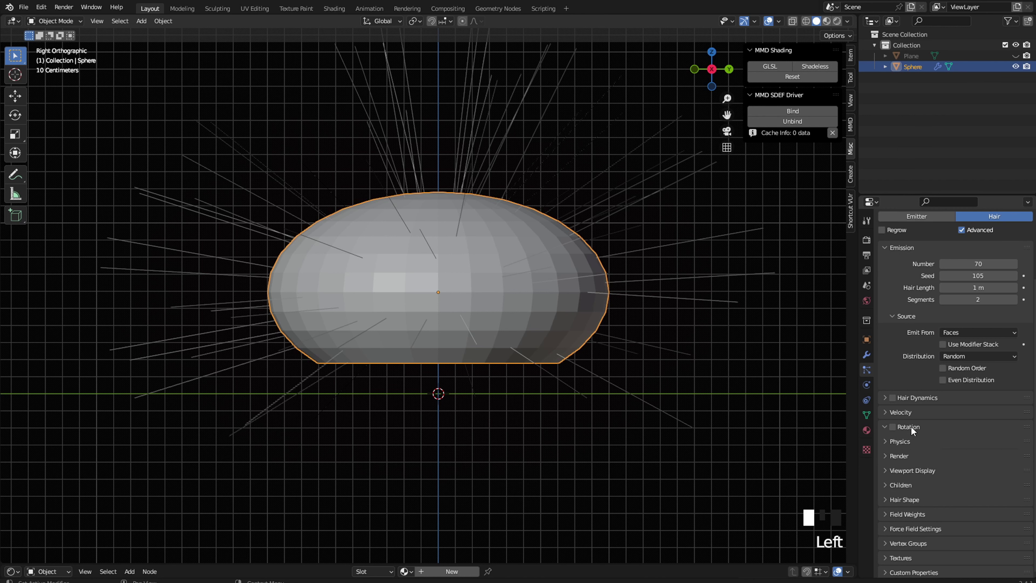
click(896, 424)
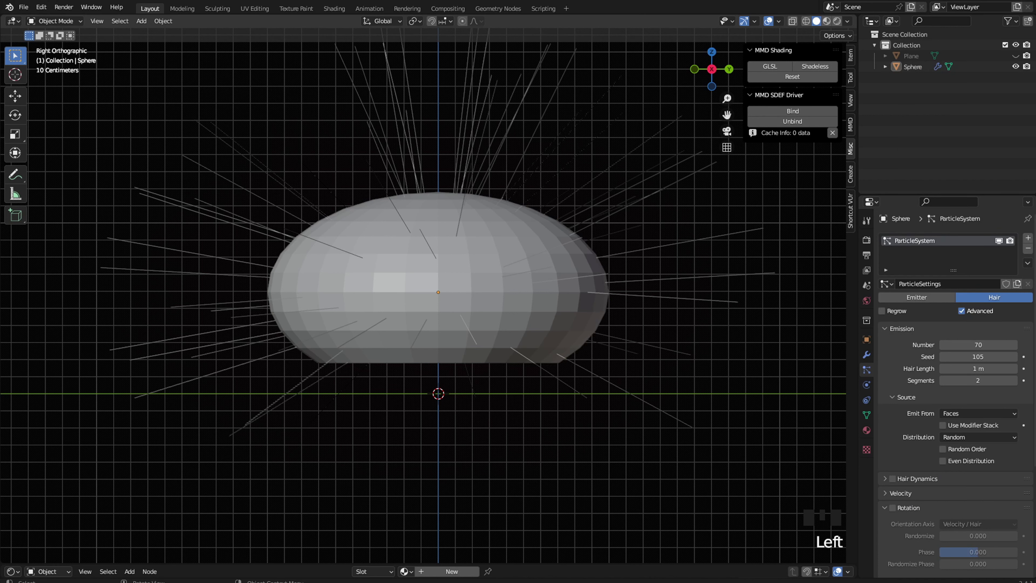
click(891, 508)
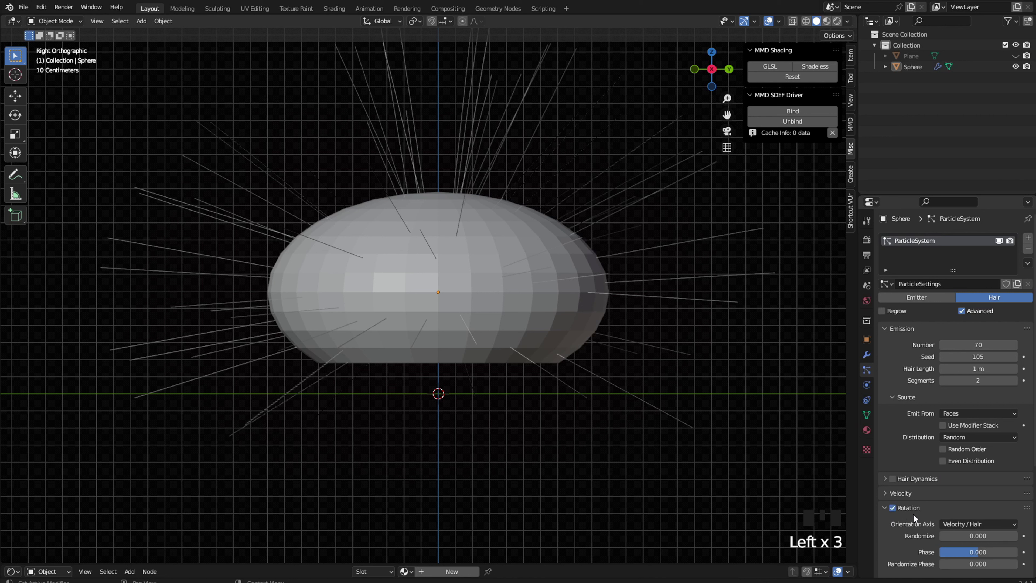
click(966, 522)
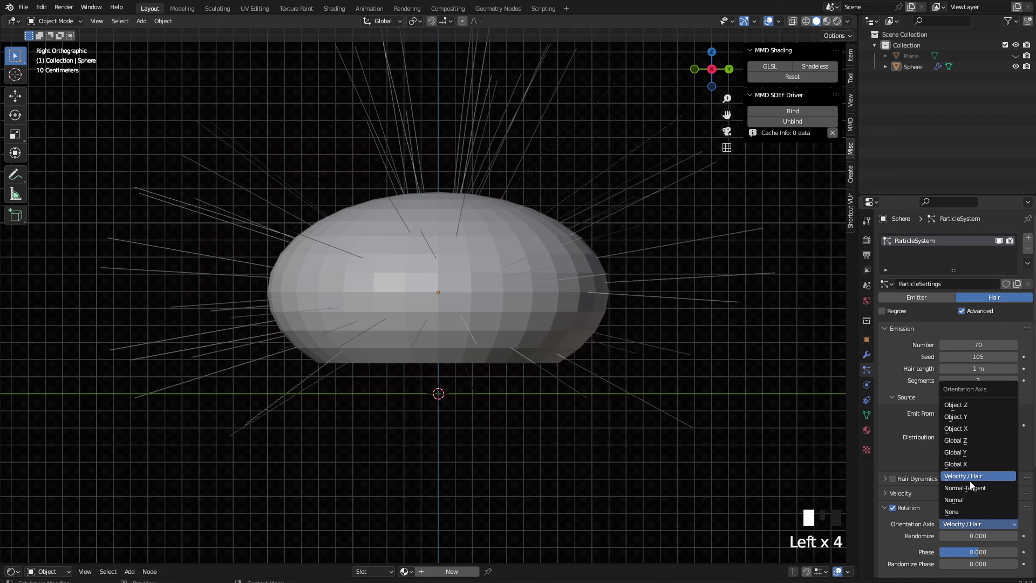
click(968, 498)
Step: Set the particle rotation phase to 0.366 and the randomize phase to 1.155
scroll(967, 498, down, 2)
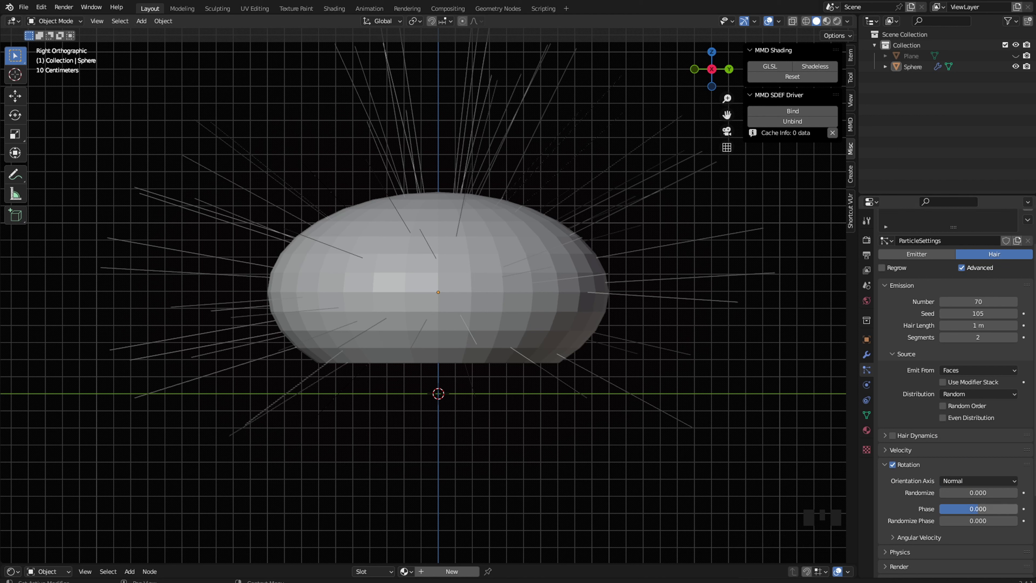
click(974, 508)
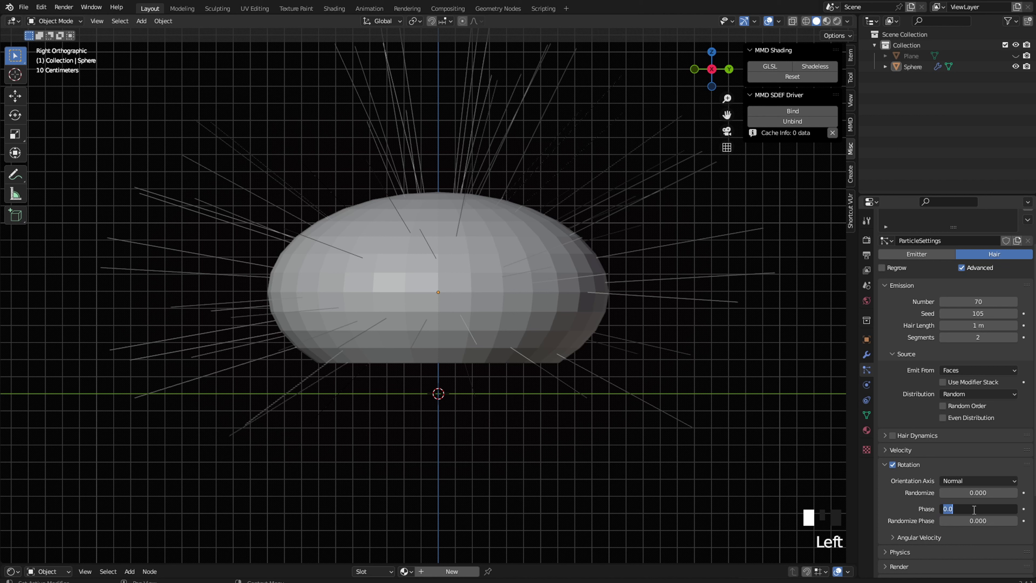
text(0.366)
key(Return)
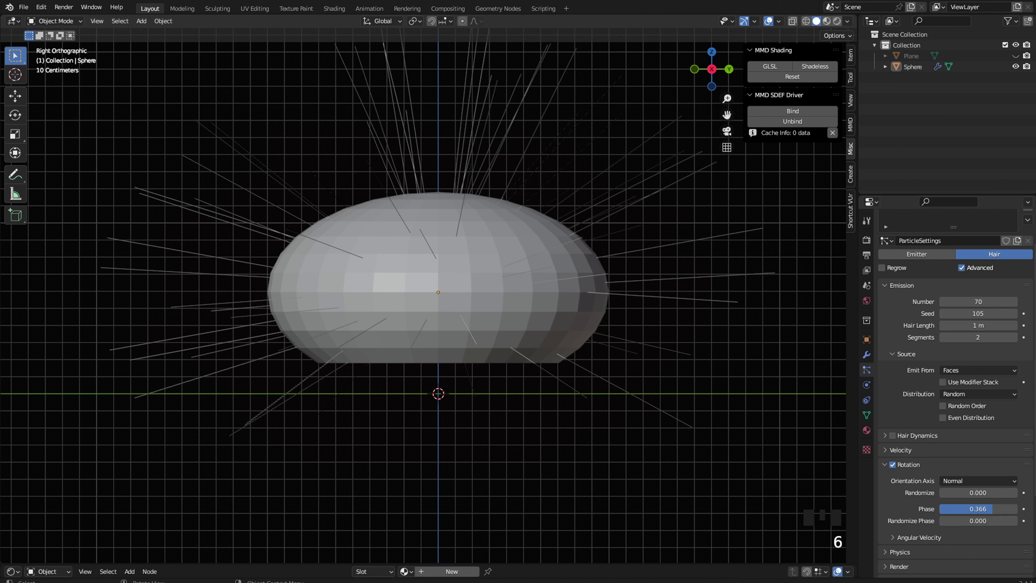
click(970, 518)
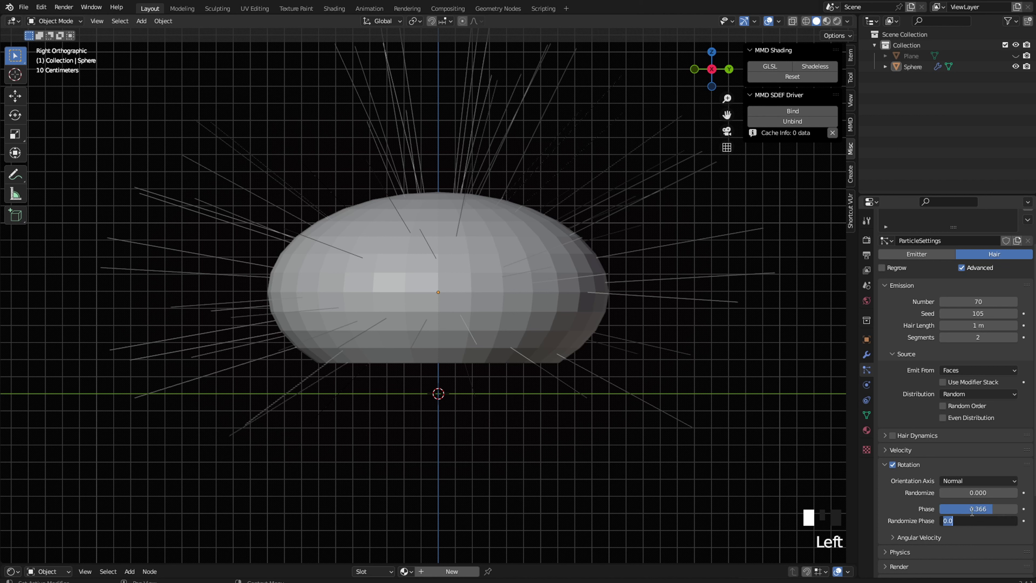
text(1.155)
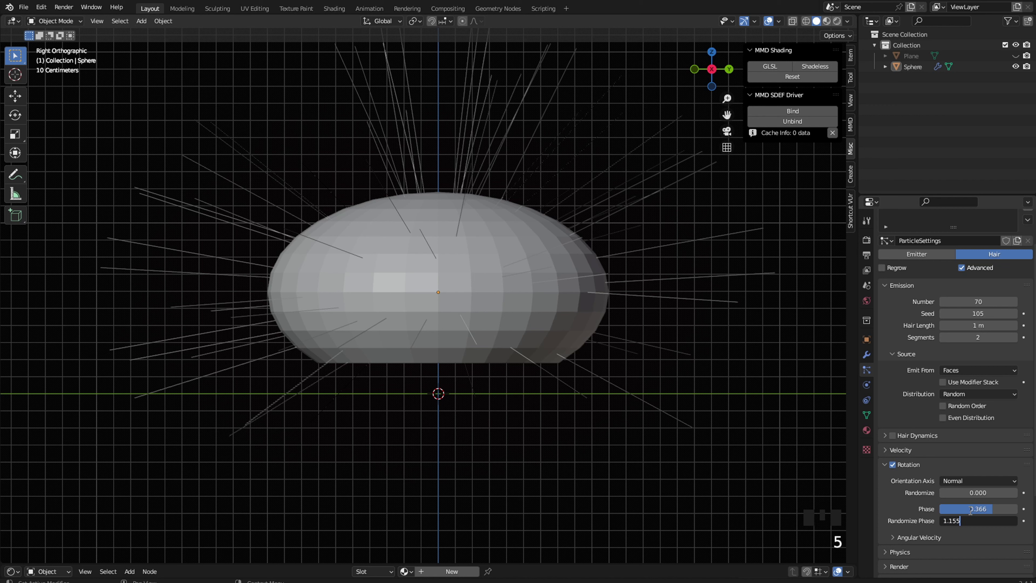
key(Return)
Step: Set the hair particles to render as Object instead of Path
scroll(970, 510, down, 3)
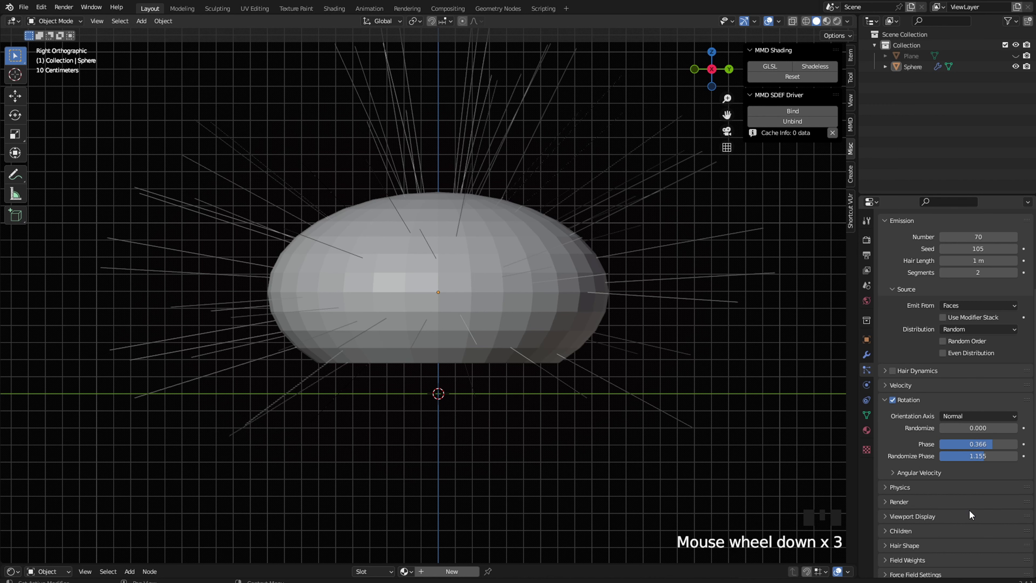
click(912, 498)
scroll(911, 496, down, 4)
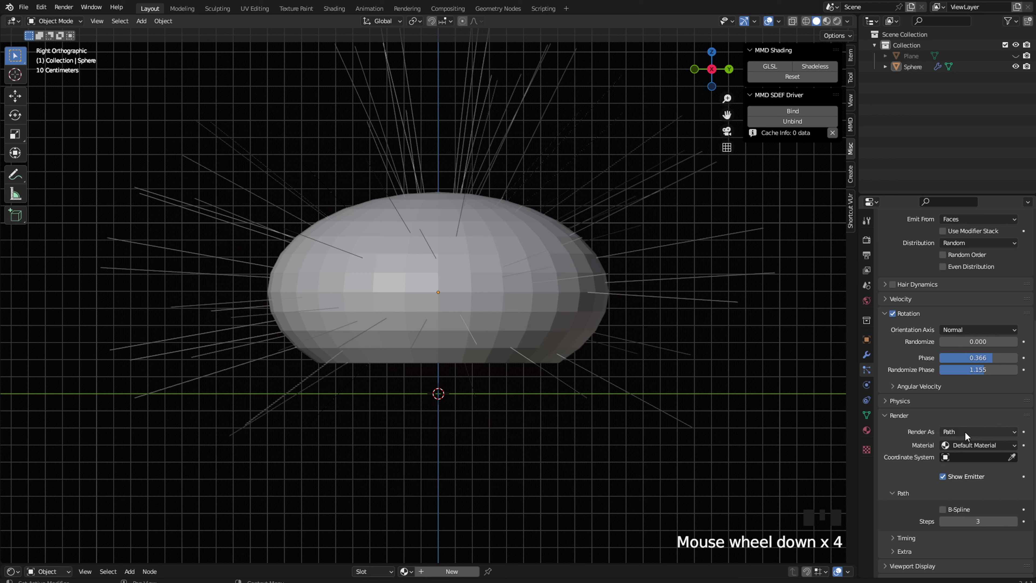
click(964, 432)
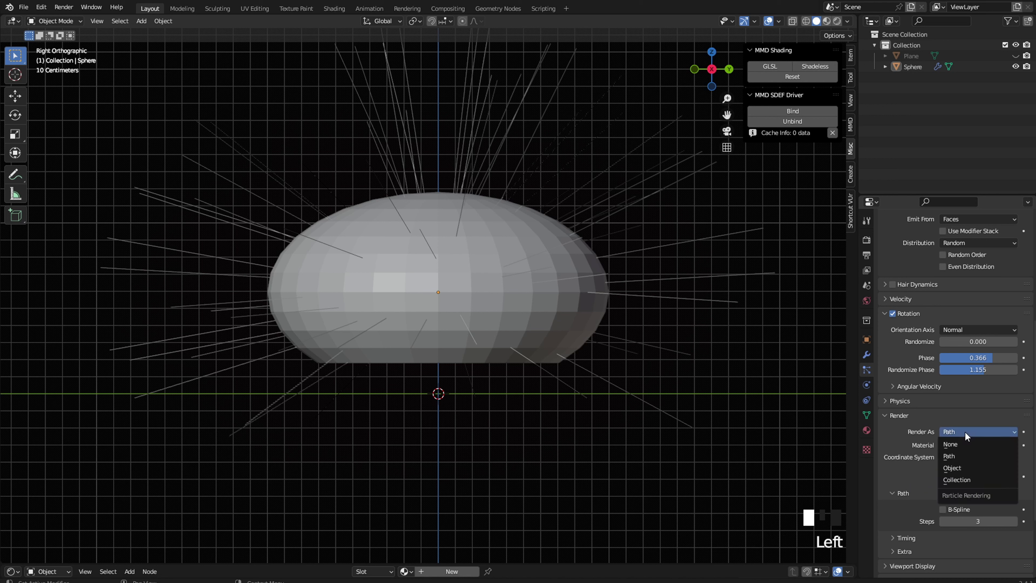
click(967, 468)
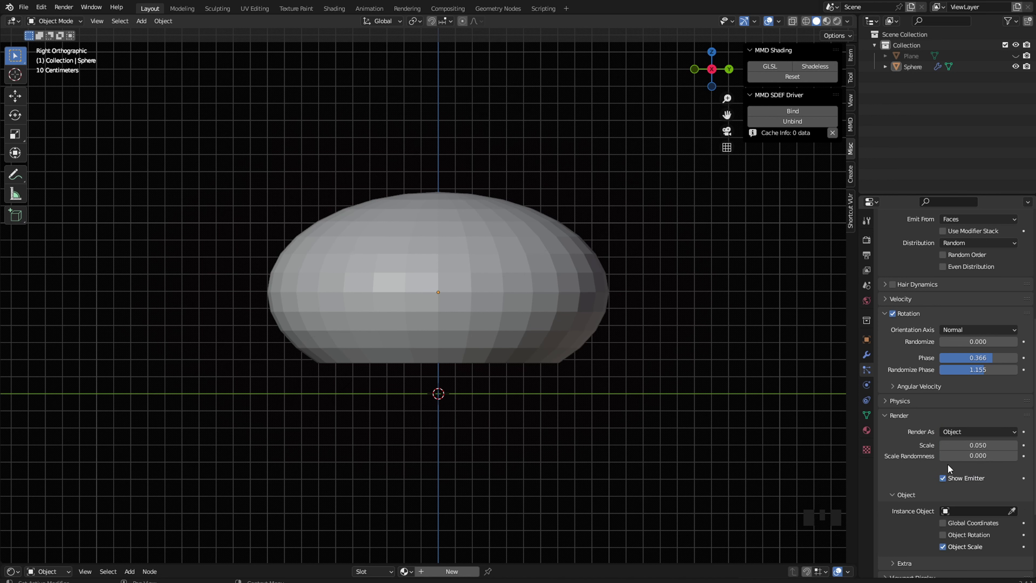
Step: Set the render scale of the particle objects to 0.2
click(956, 447)
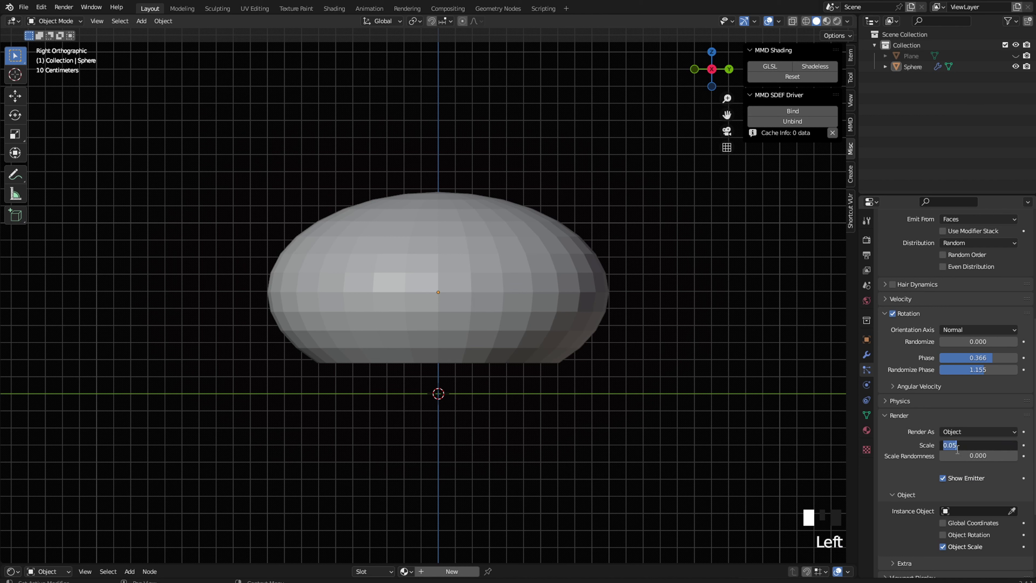
text(0.2)
key(Return)
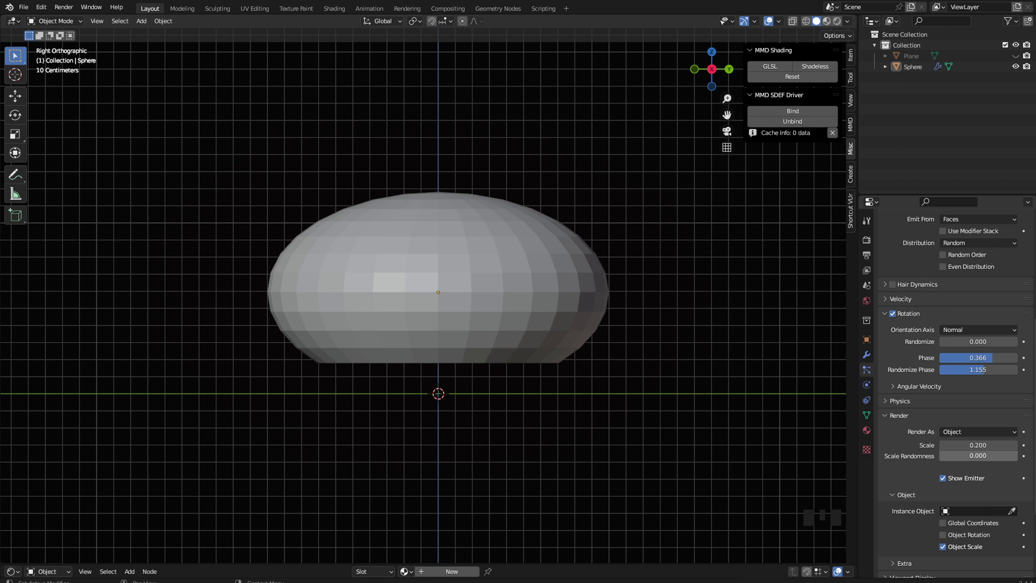
Step: Set the render scale of the particle objects to 0.8
click(980, 445)
text(0.8)
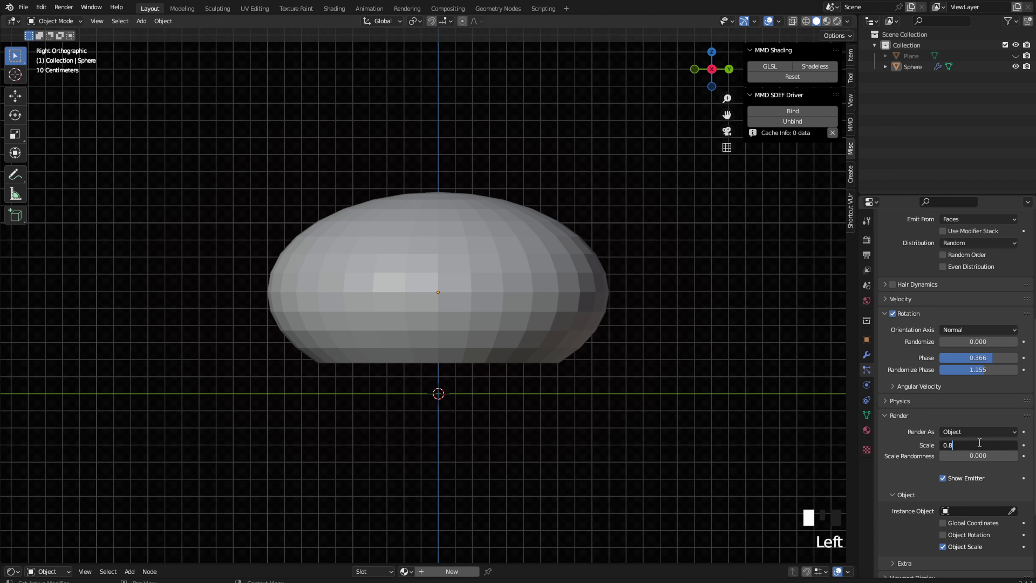
key(Return)
scroll(977, 444, down, 5)
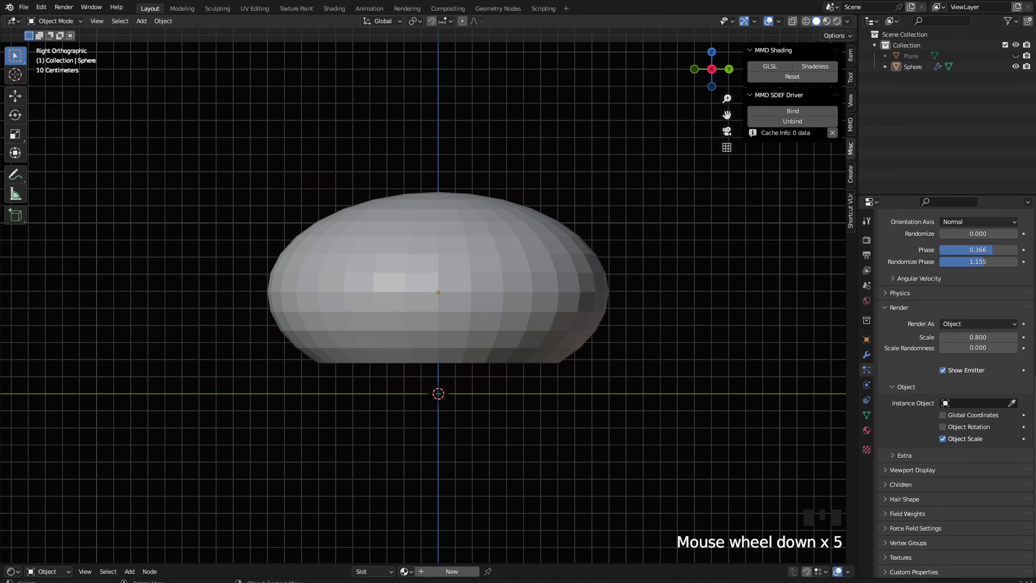
scroll(977, 445, down, 5)
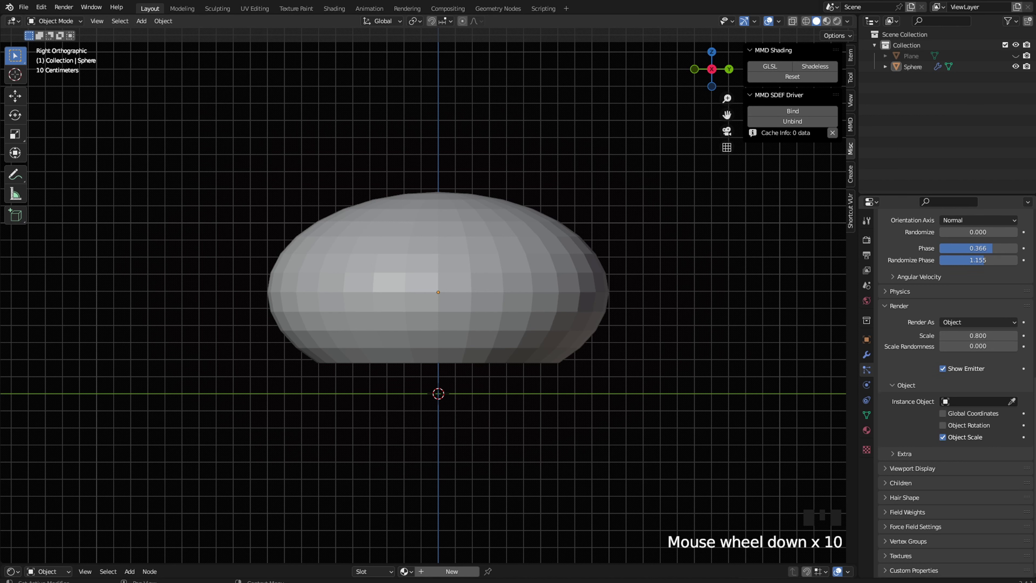
Step: Set the Plane object as the instance object for the sphere's hair particles
click(1012, 401)
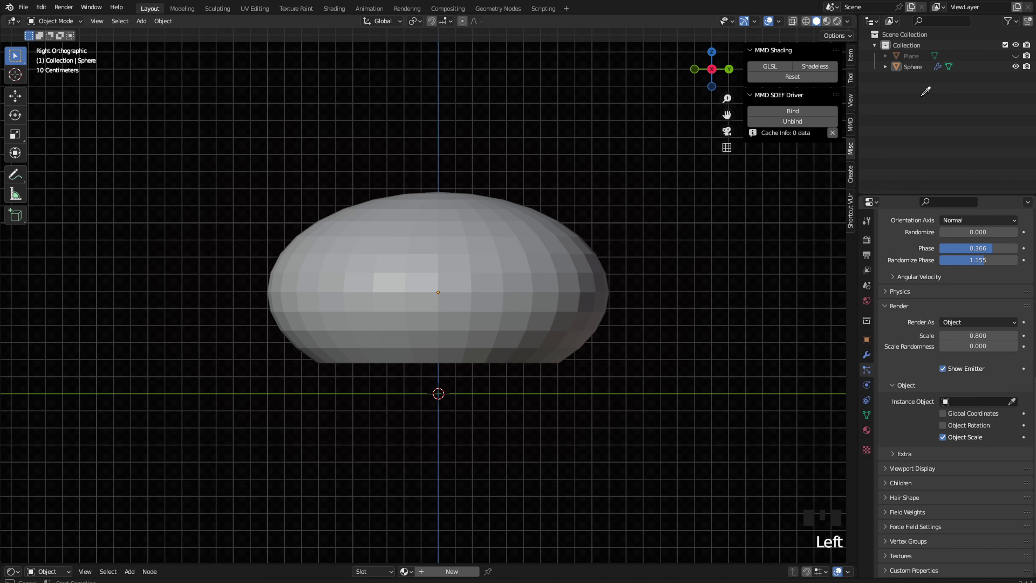
click(912, 56)
scroll(546, 345, down, 2)
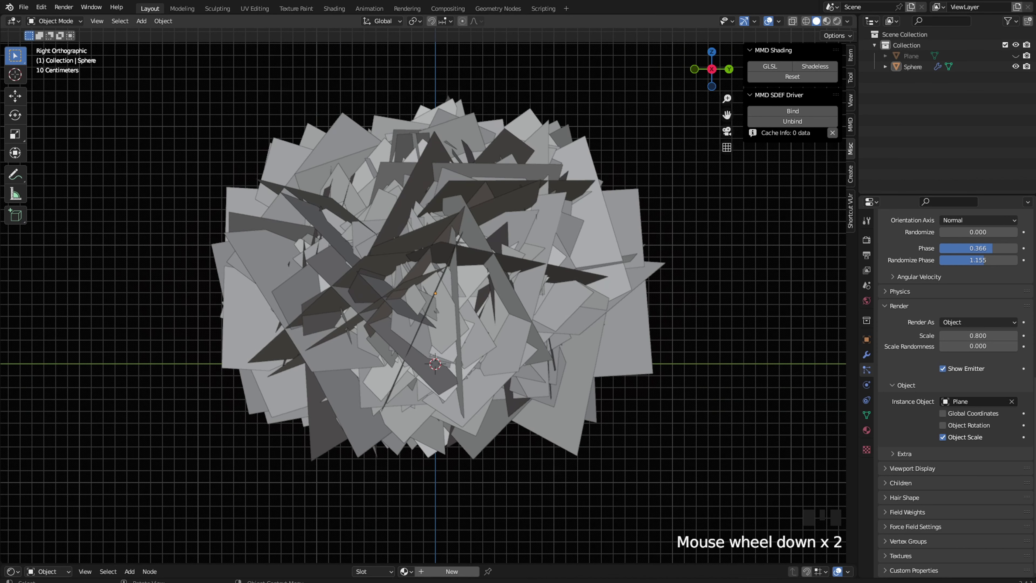
scroll(546, 345, up, 1)
middle_drag(509, 351, 572, 347)
scroll(541, 338, down, 1)
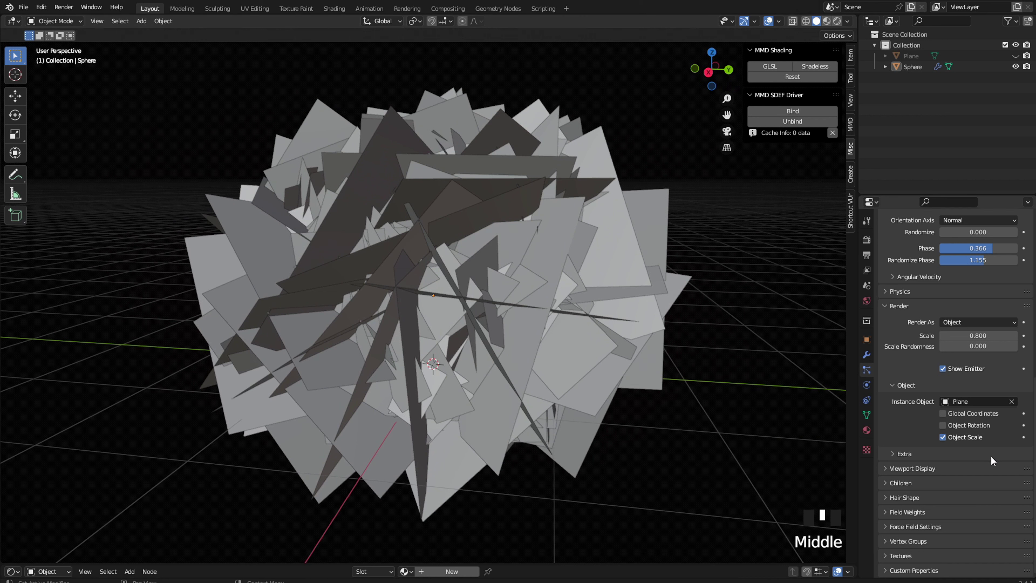
scroll(998, 460, down, 4)
middle_drag(390, 306, 379, 268)
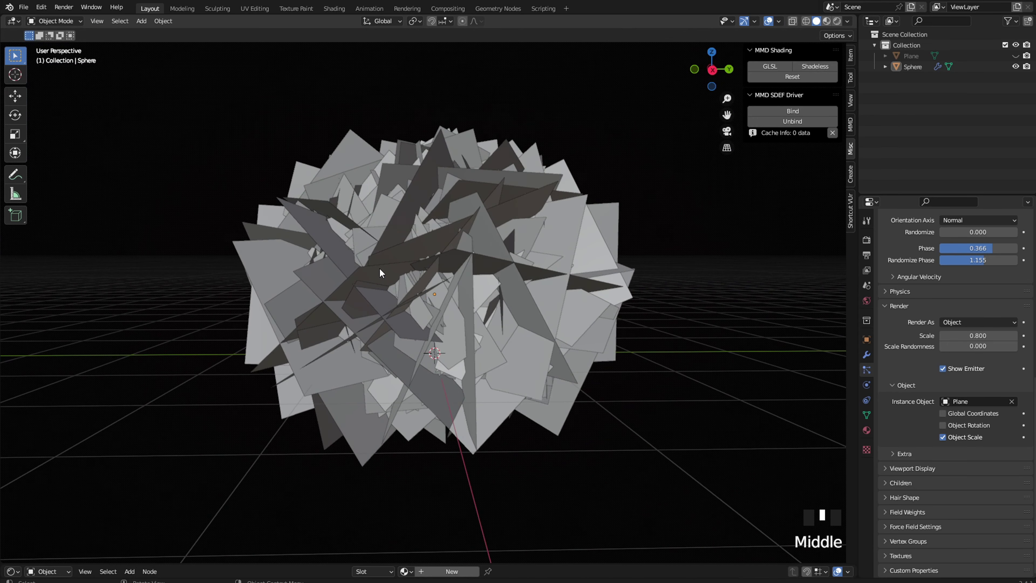
scroll(379, 268, down, 2)
Step: Make the instances of the sphere's particle system real
click(866, 354)
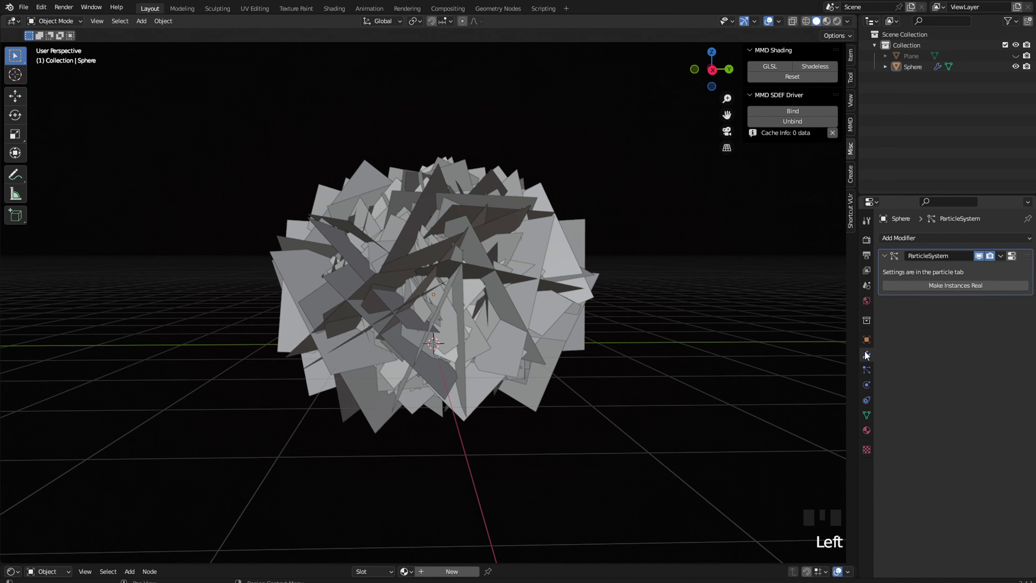
click(919, 285)
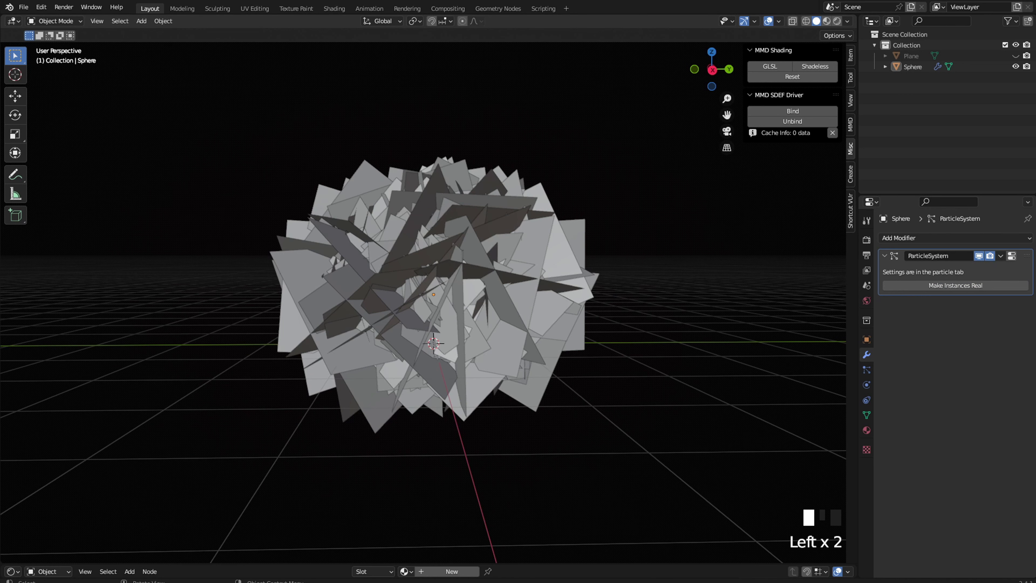
click(538, 288)
scroll(668, 290, up, 1)
click(983, 288)
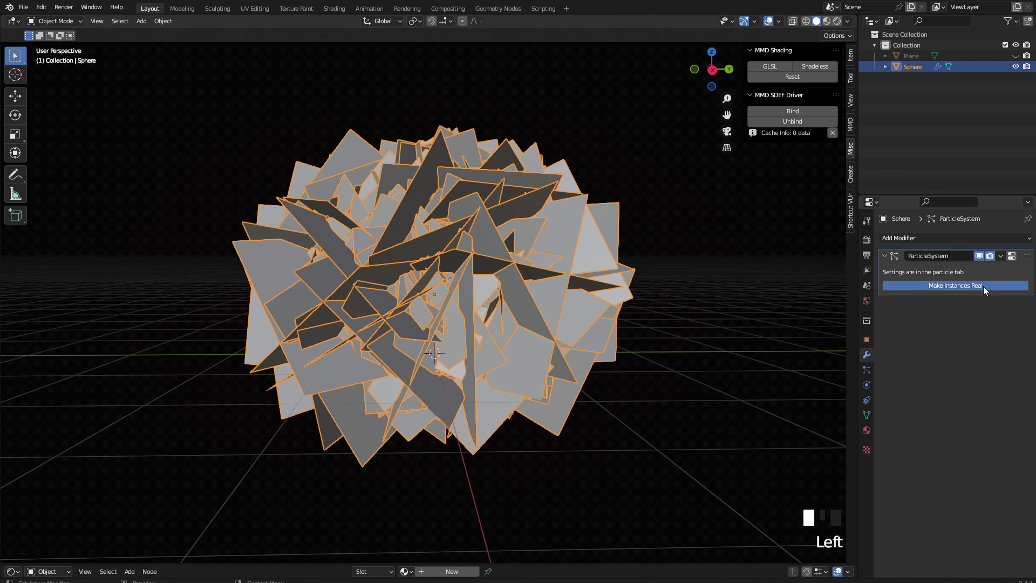
middle_drag(424, 270, 450, 270)
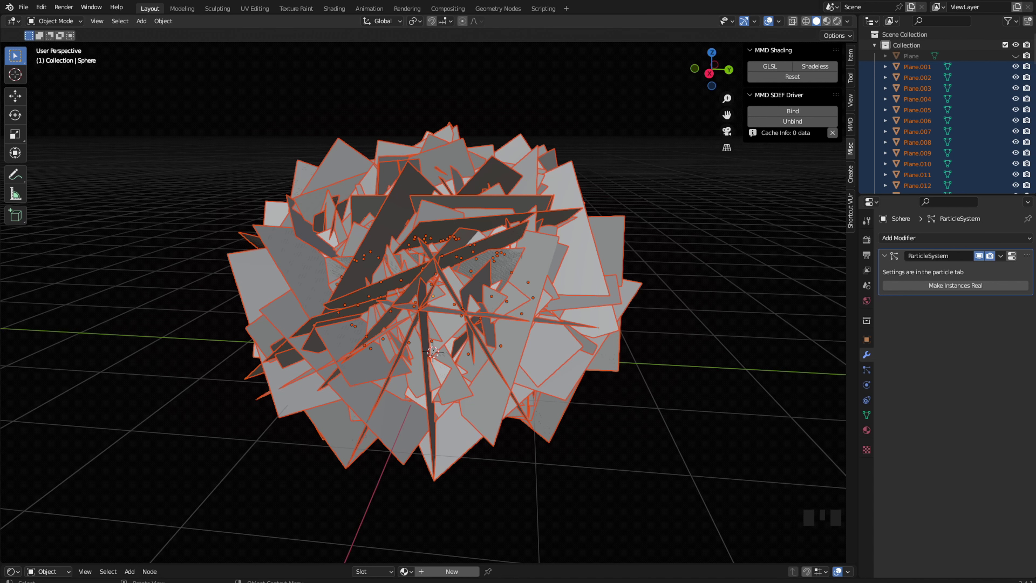
Step: Make the object and data of all the selected real plane instances single-user
middle_drag(172, 196, 150, 198)
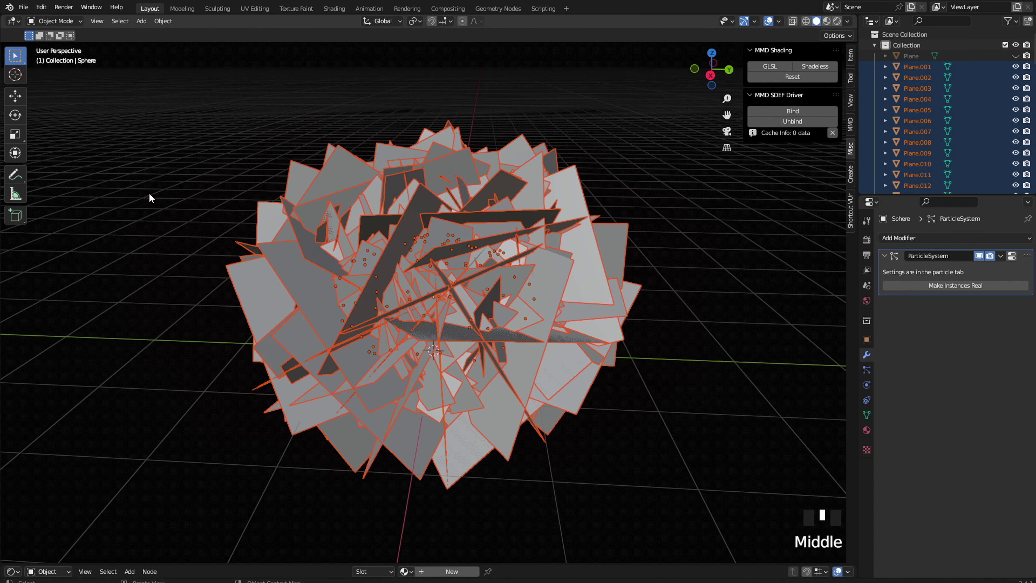
click(158, 22)
mouse_move(204, 93)
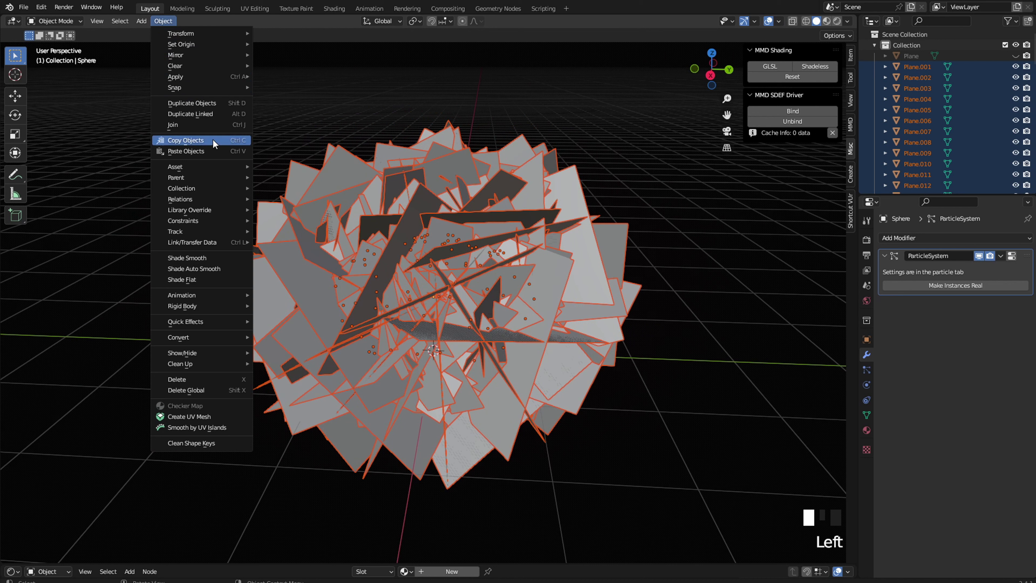
mouse_move(212, 198)
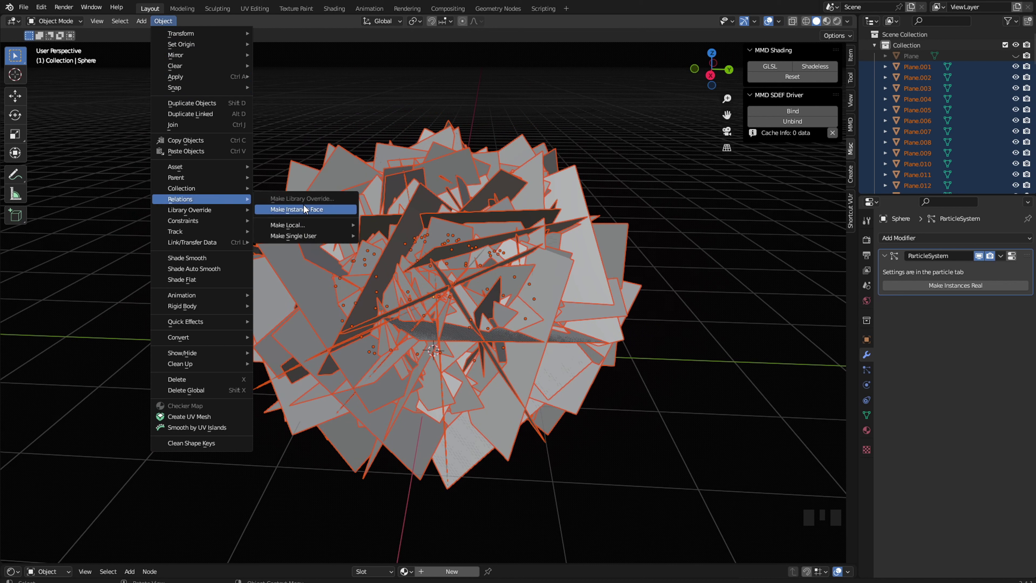
mouse_move(318, 236)
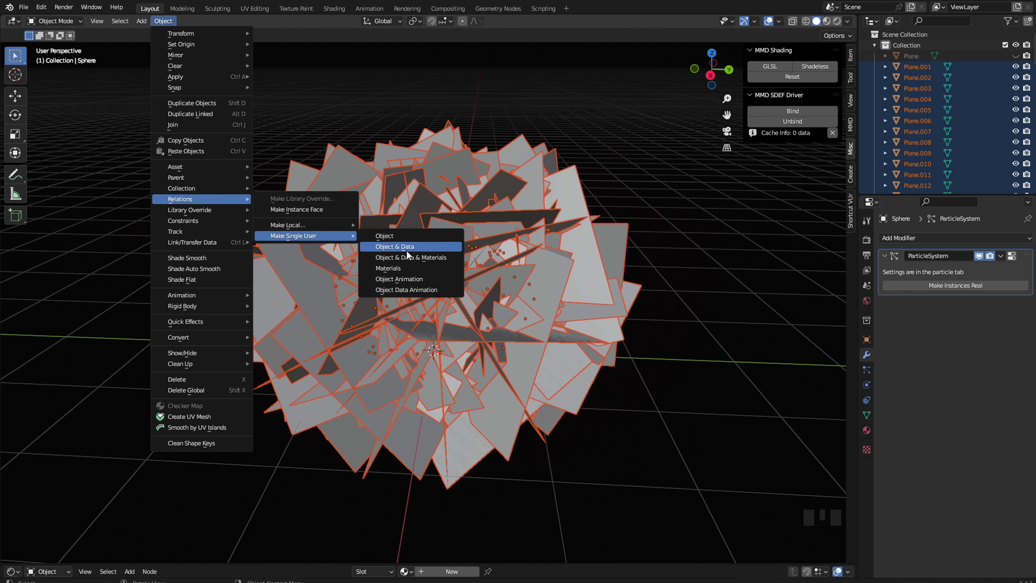
click(416, 247)
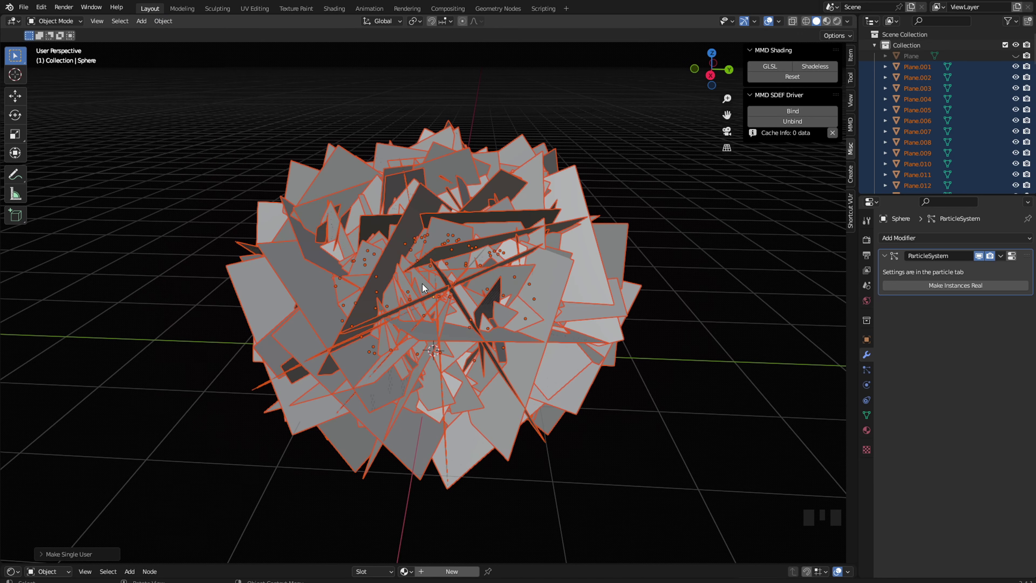
middle_drag(289, 286, 278, 248)
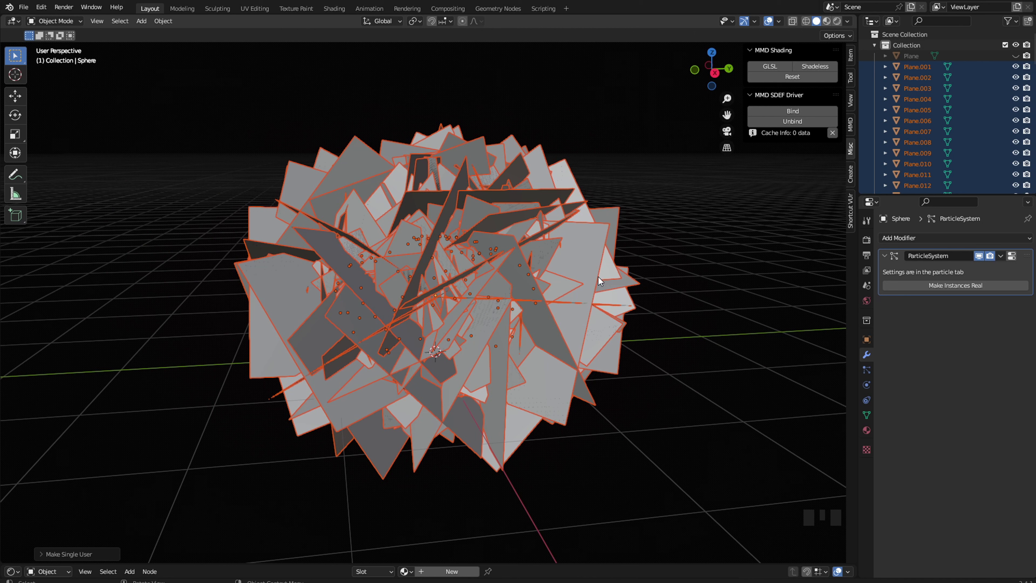
scroll(1000, 122, up, 4)
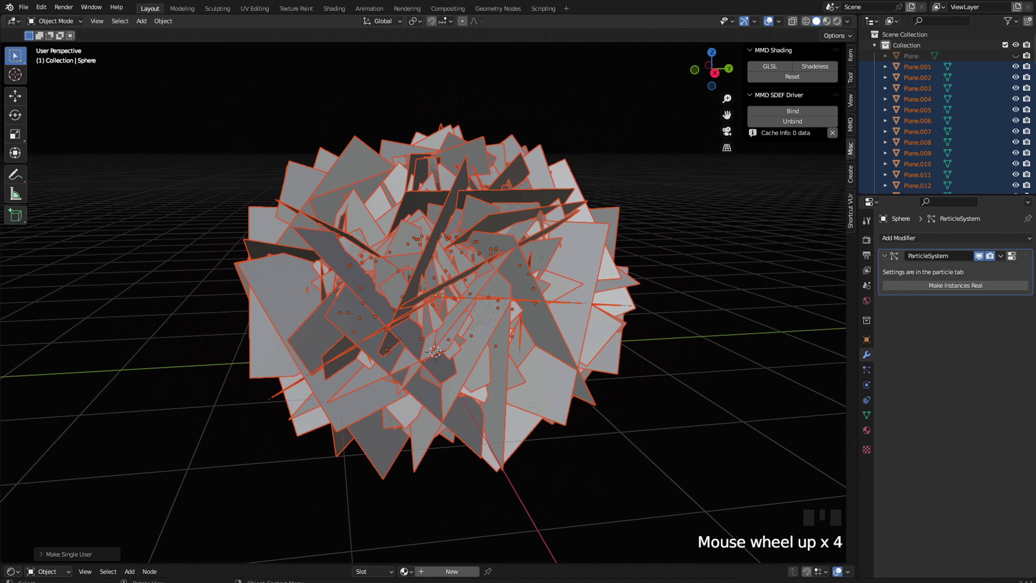
middle_drag(360, 183, 337, 191)
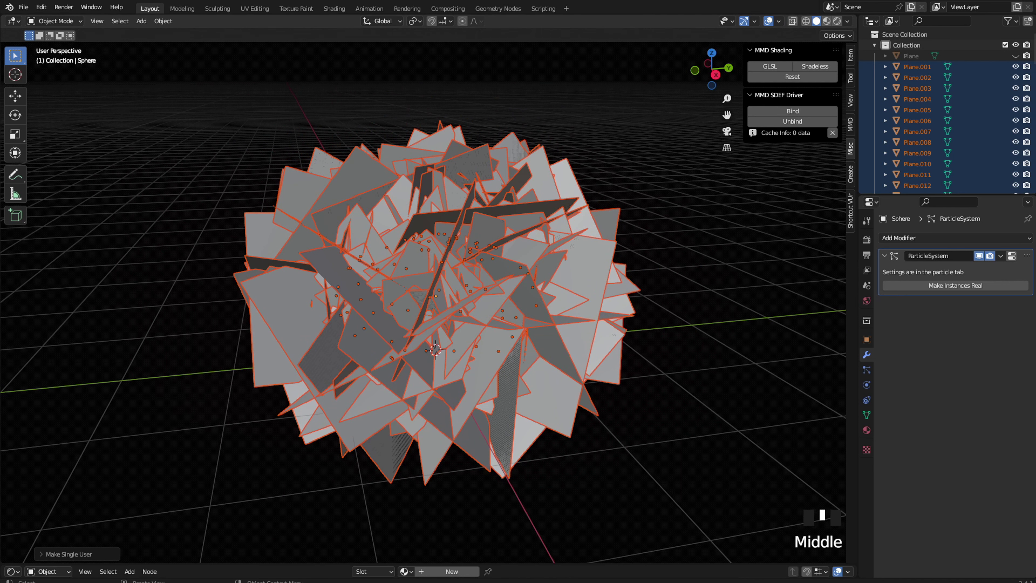
middle_drag(432, 286, 450, 287)
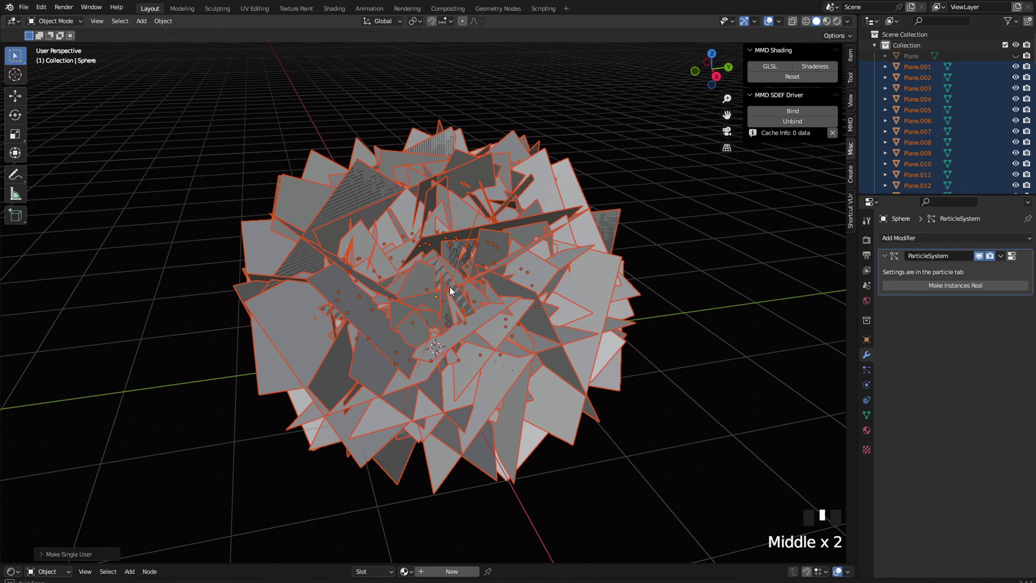
Step: Select Plane.001 through Plane.070 and join them into one mesh with Plane.001 as the active object
click(570, 231)
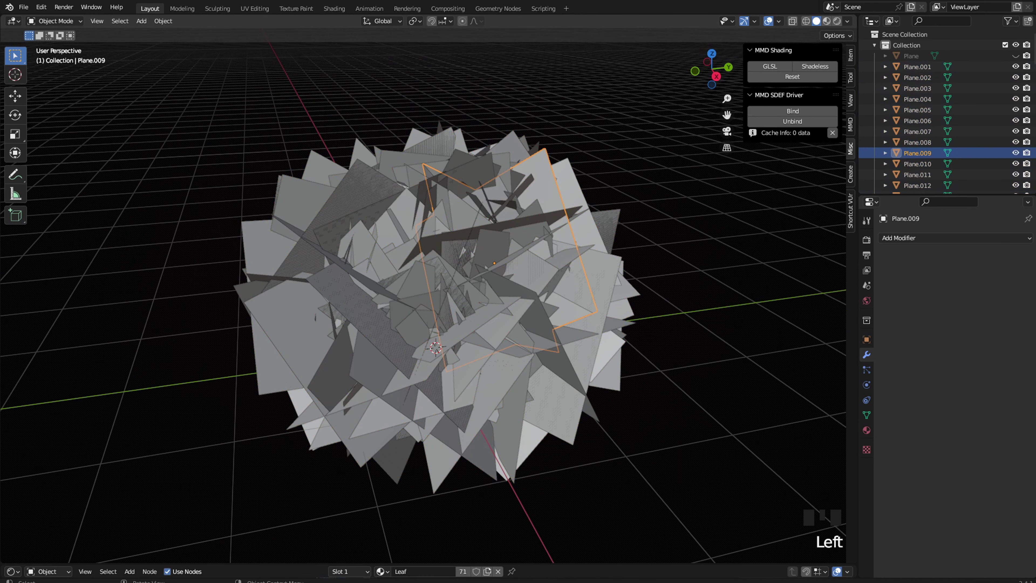
click(922, 67)
scroll(925, 93, down, 20)
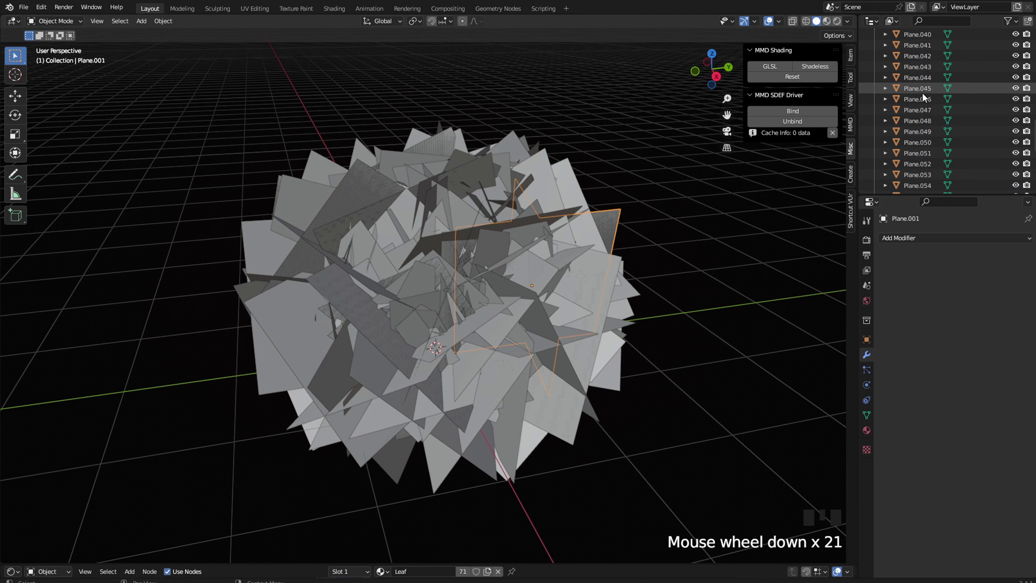
scroll(923, 98, down, 13)
shift+click(918, 172)
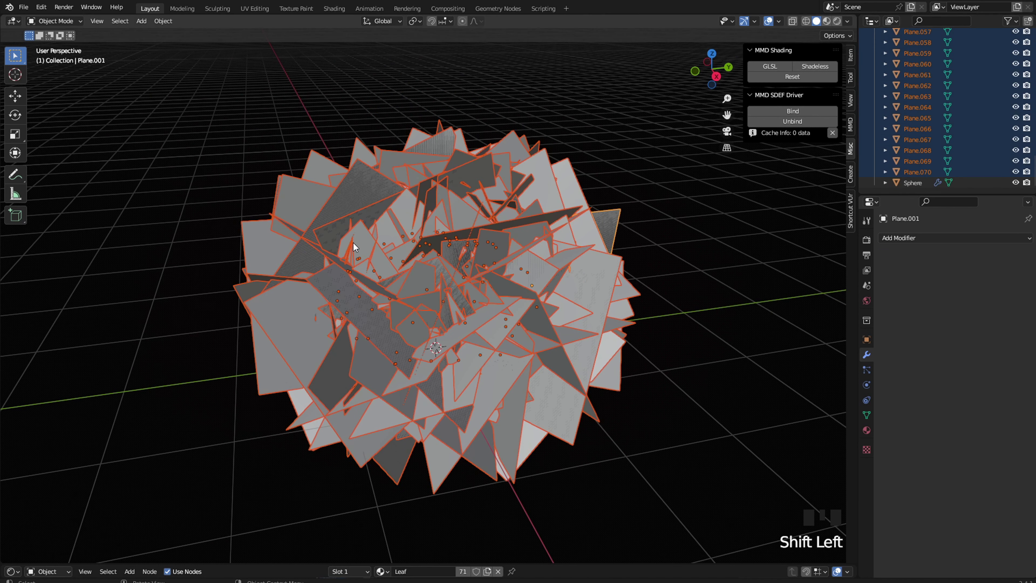
key(ctrl+j)
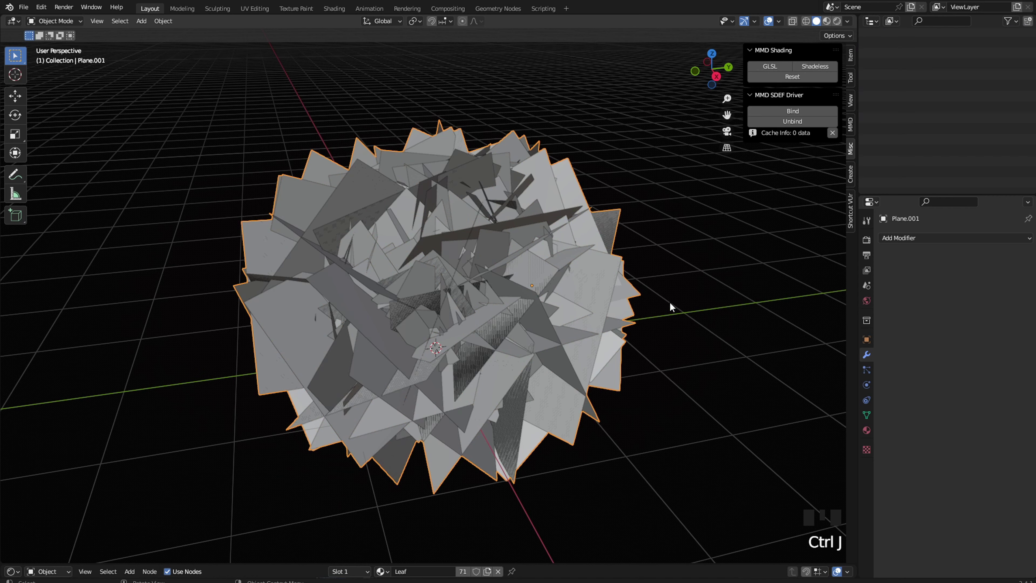
scroll(884, 191, up, 5)
Step: Try moving the joined planes and the emitter sphere away from each other, and undo these moves
double_click(754, 257)
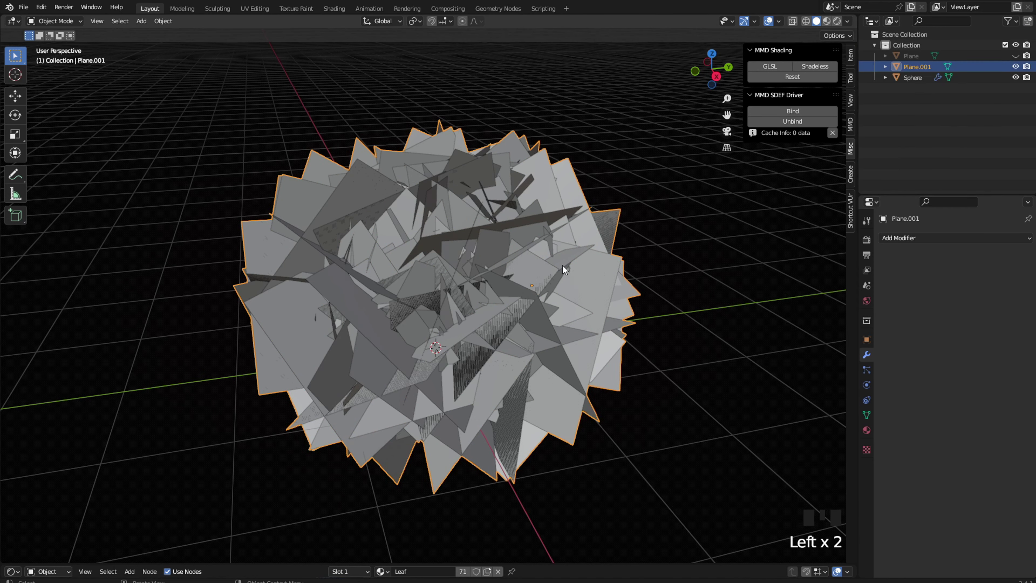
key(g)
click(606, 234)
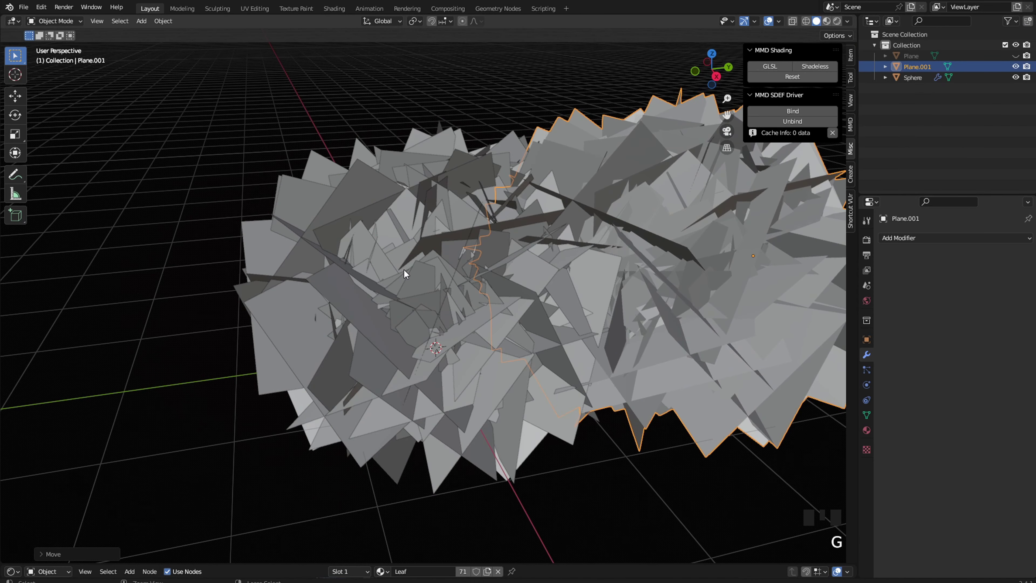
key(ctrl+z)
key(g)
click(172, 310)
click(435, 280)
key(g)
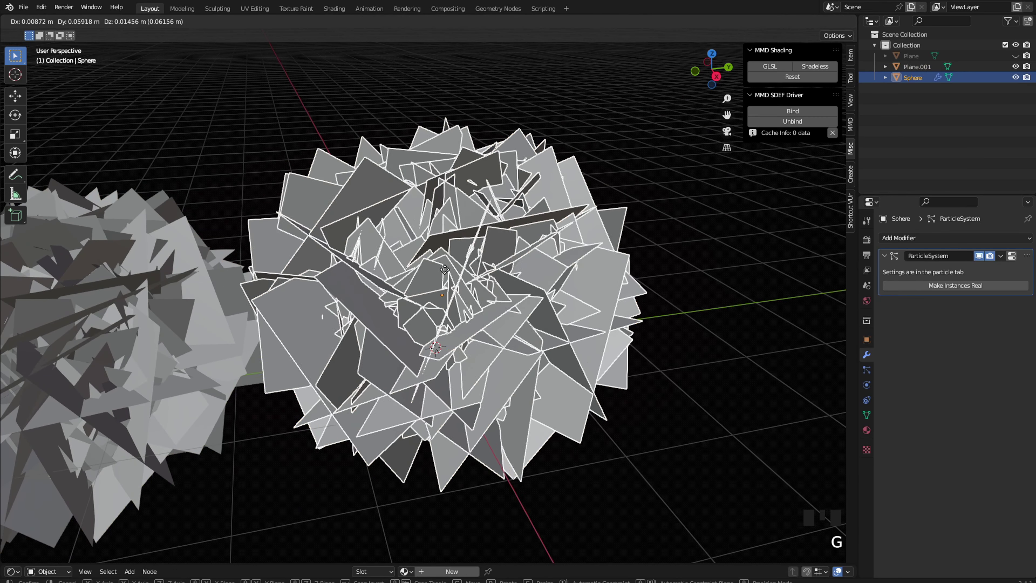
click(705, 280)
key(ctrl+z)
click(195, 290)
key(ctrl+z)
key(ctrl+z)
key(ctrl+z)
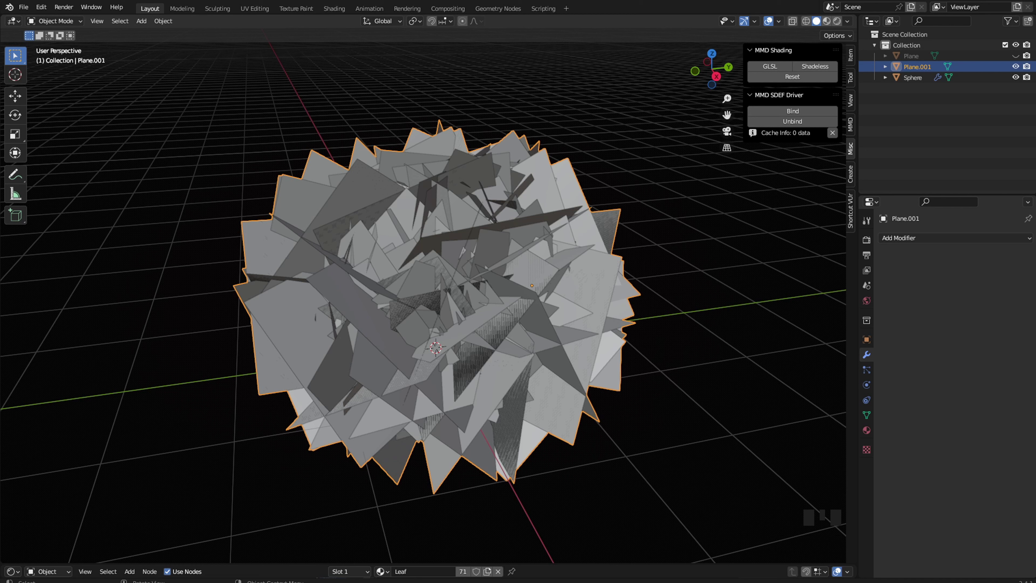
Step: Rename the joined plane object Plane.001 to Leaves
click(924, 71)
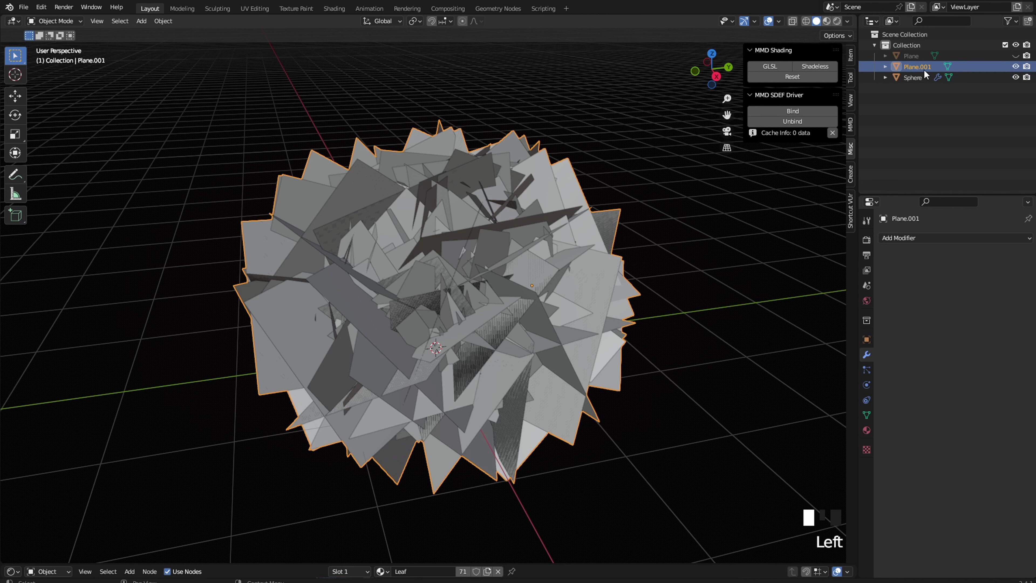
key(F2)
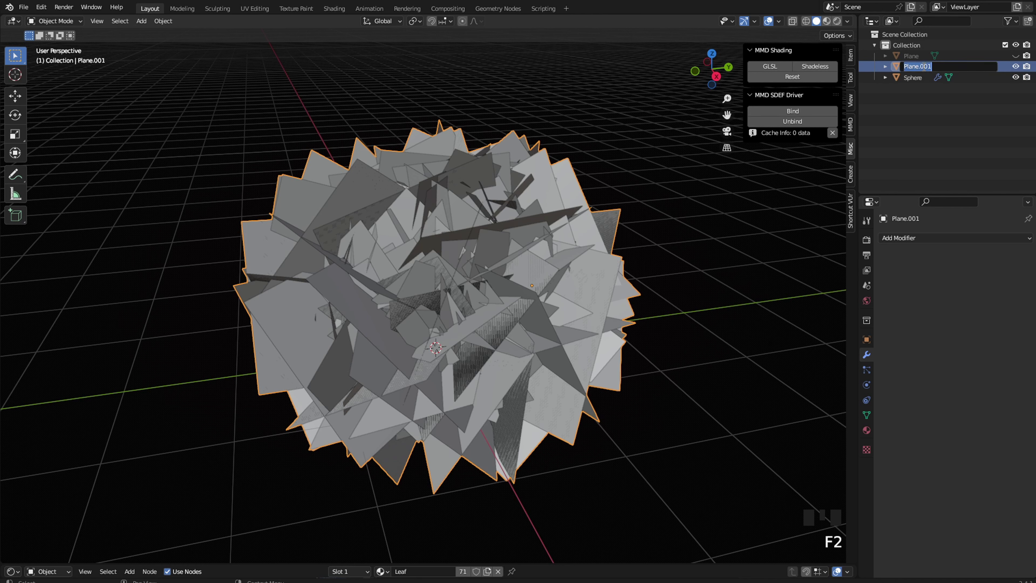
text(Leaves)
key(Return)
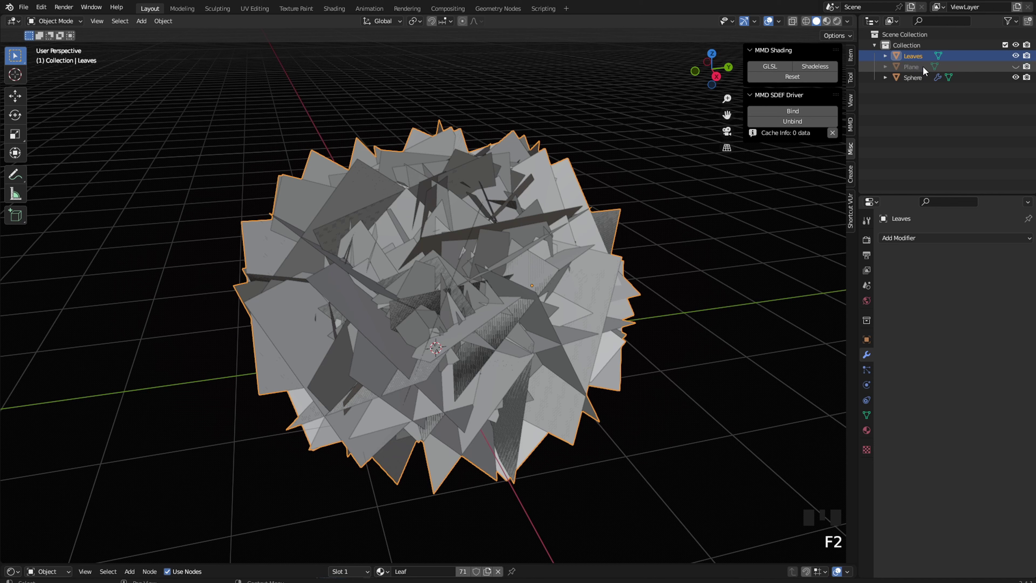
Step: Try moving the Leaves object upward off the sphere, and undo the move
key(g)
click(460, 192)
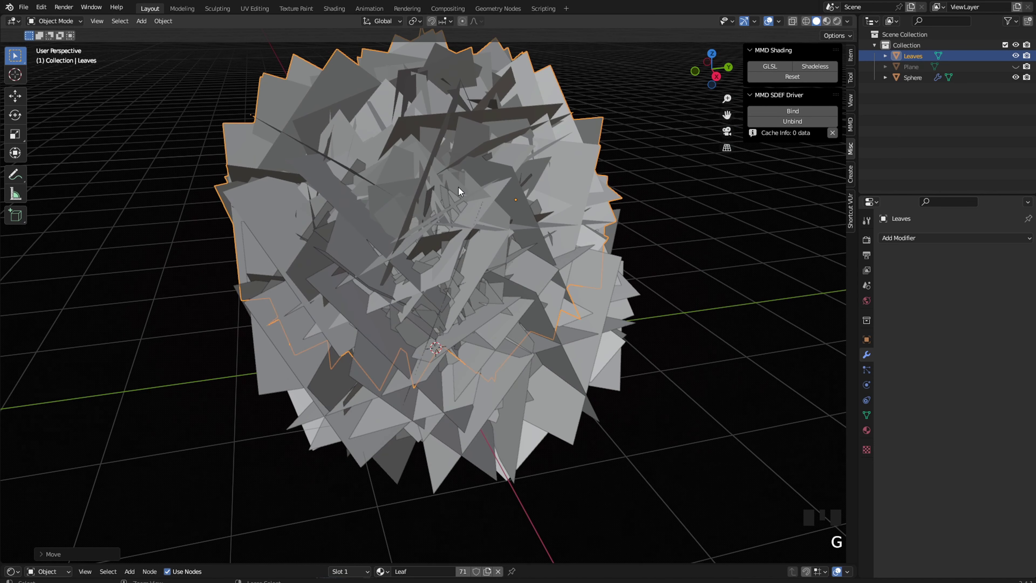
key(ctrl+z)
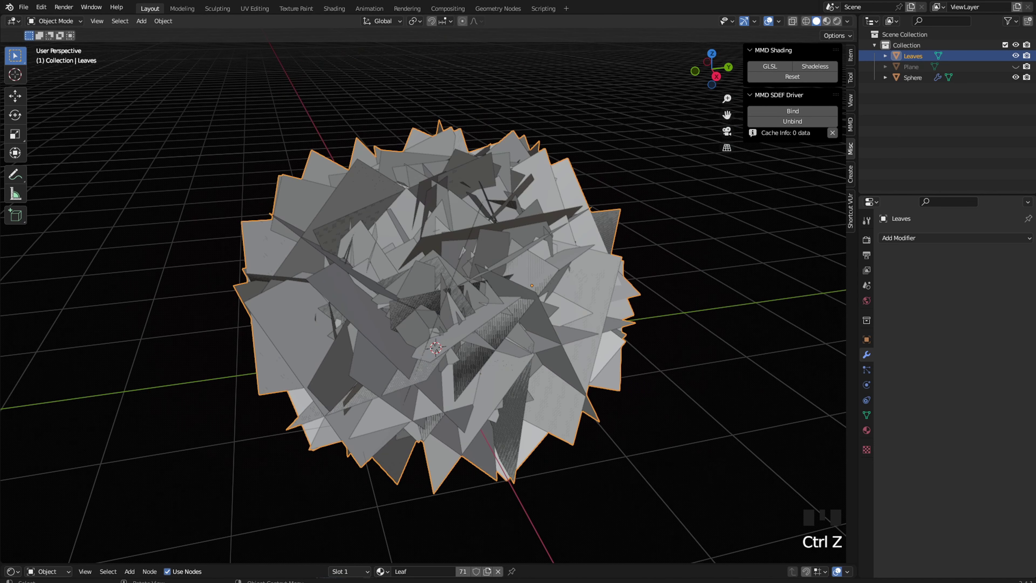
click(912, 77)
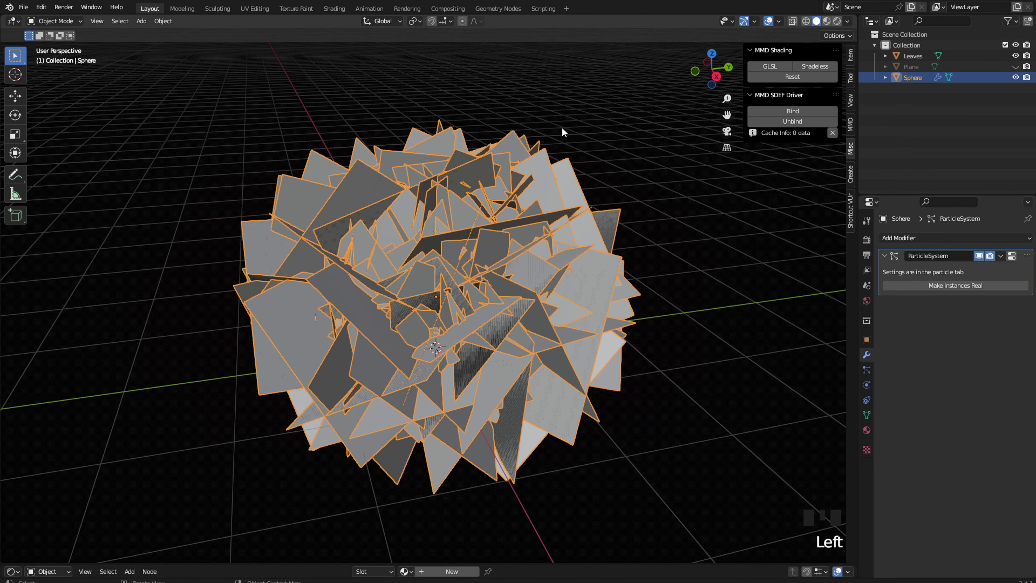
middle_drag(417, 141, 367, 176)
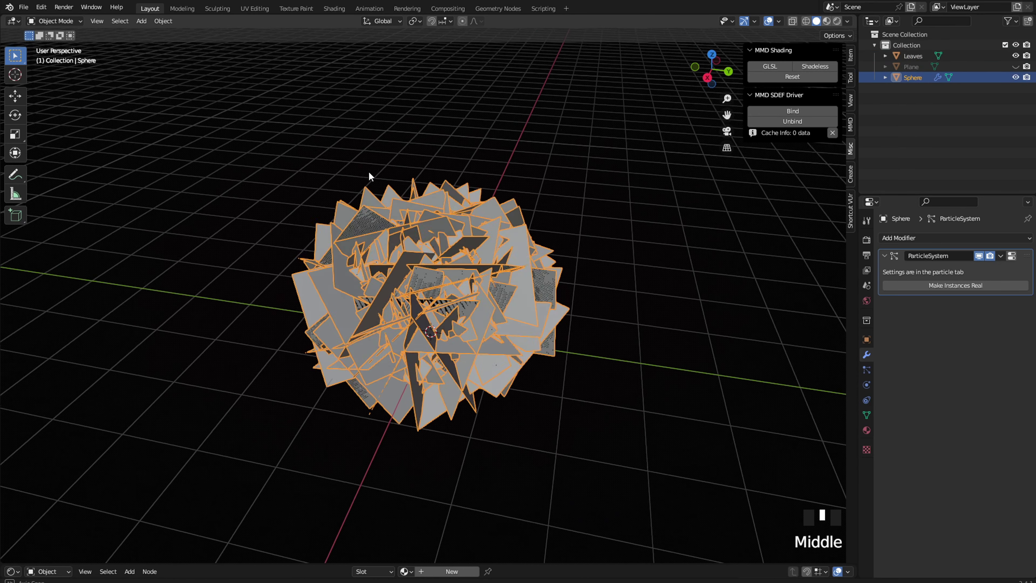
scroll(386, 158, up, 2)
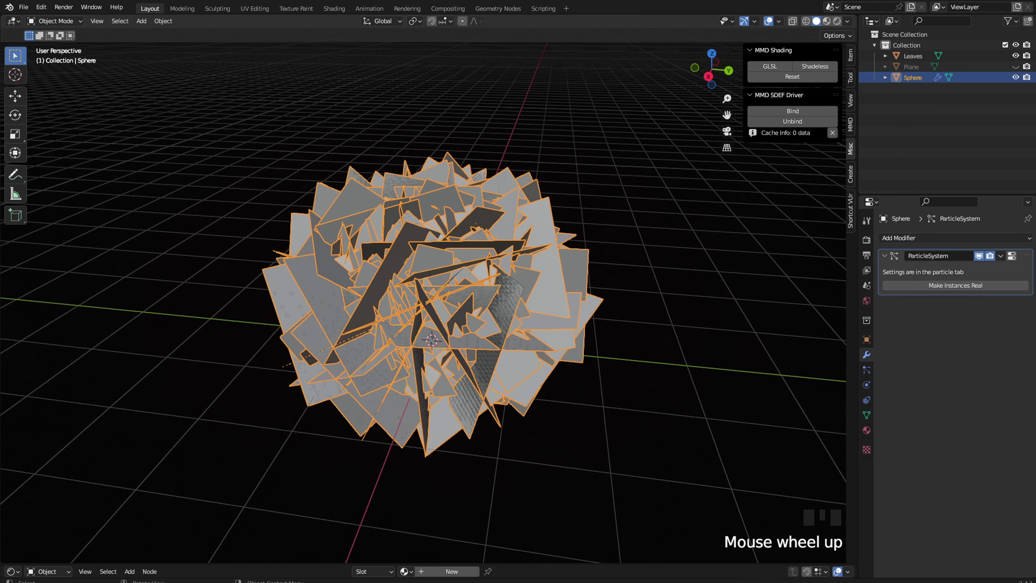
middle_drag(231, 163, 330, 150)
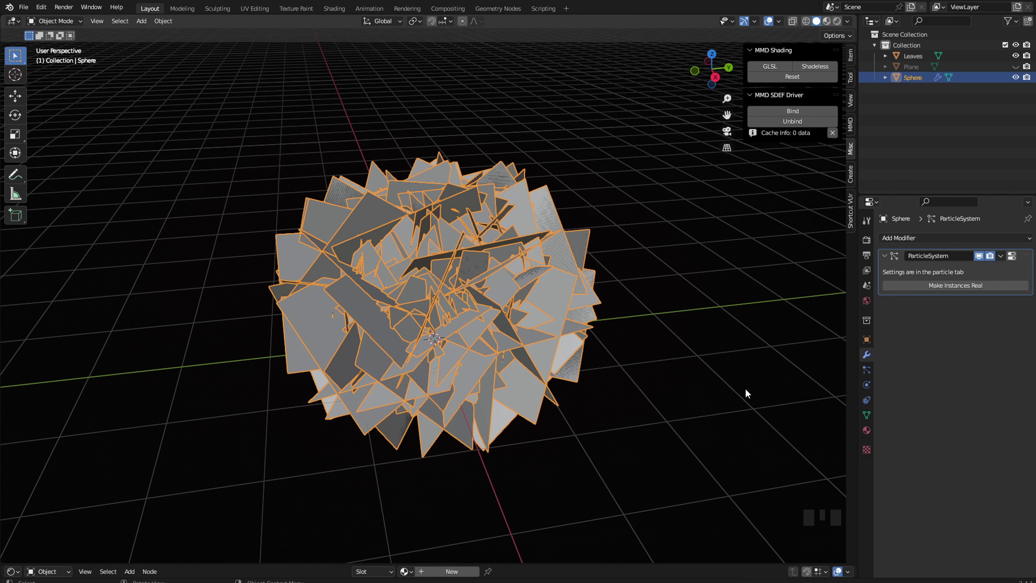
key(ctrl+z)
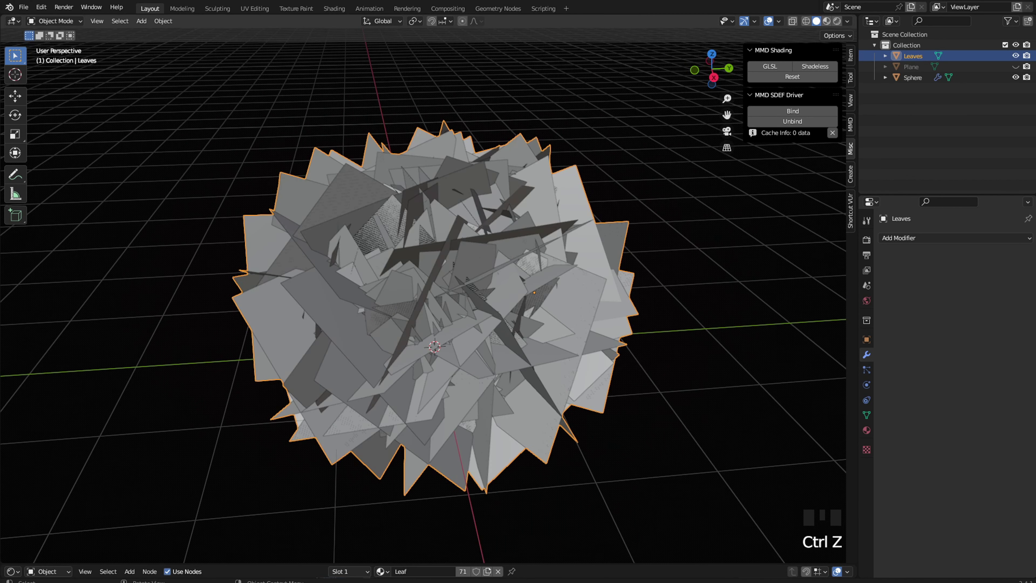
Step: Apply all transforms to the Leaves object
middle_drag(379, 388, 396, 387)
middle_drag(574, 348, 563, 347)
key(ctrl+a)
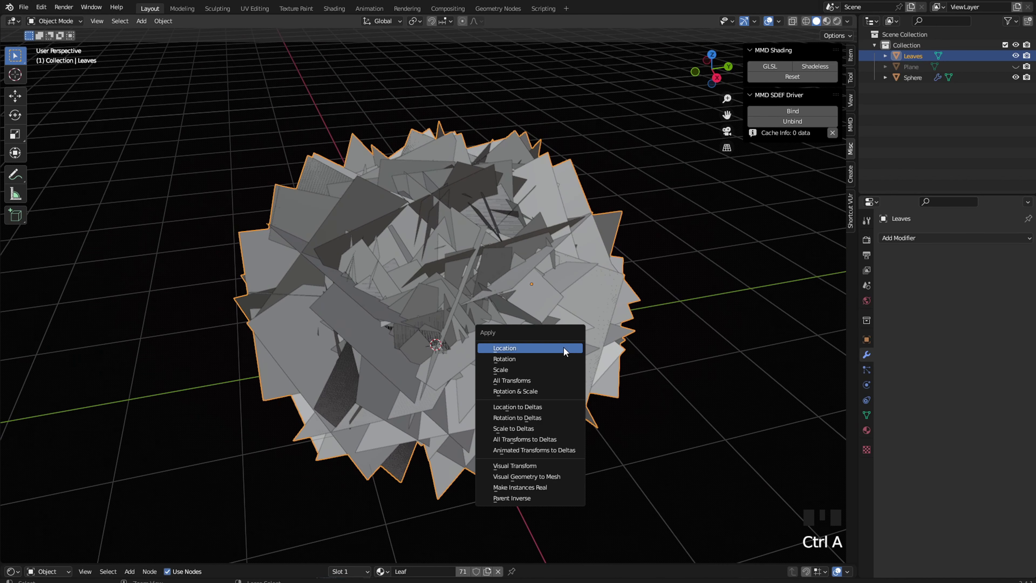
click(544, 381)
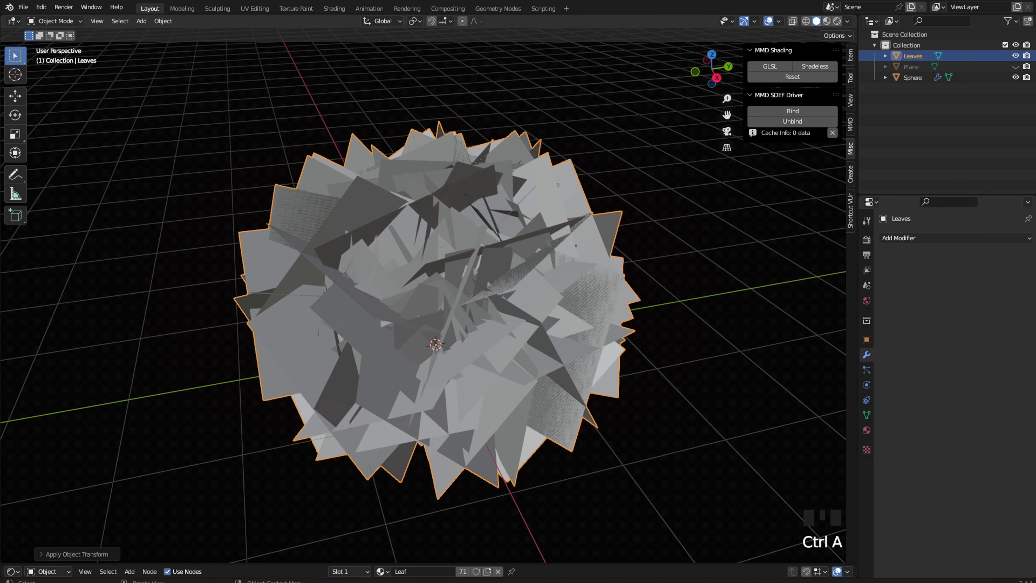
Step: Rename the Leaves object to Bush
scroll(134, 269, down, 2)
middle_drag(132, 294, 144, 266)
scroll(144, 266, up, 1)
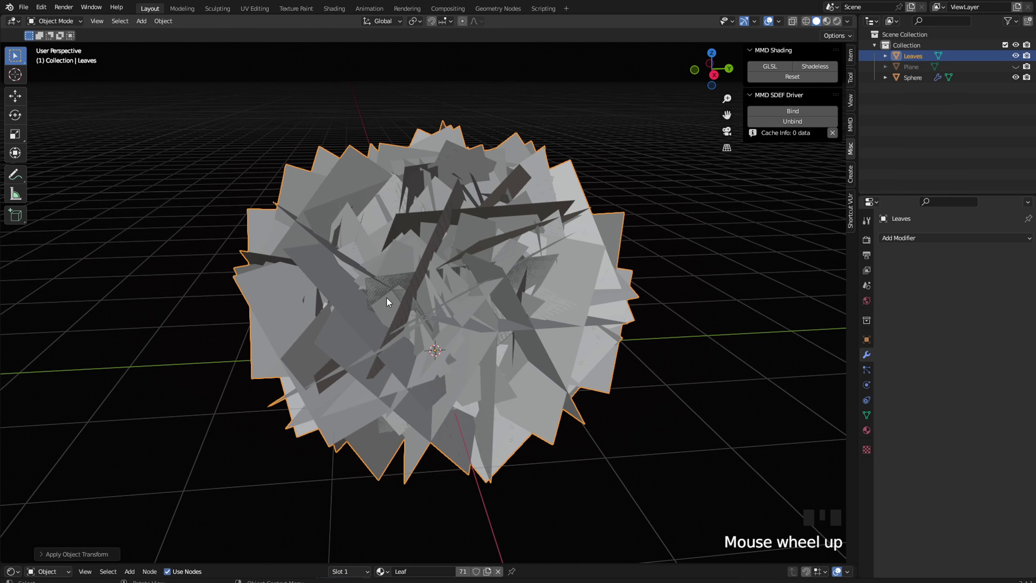
middle_drag(387, 298, 354, 288)
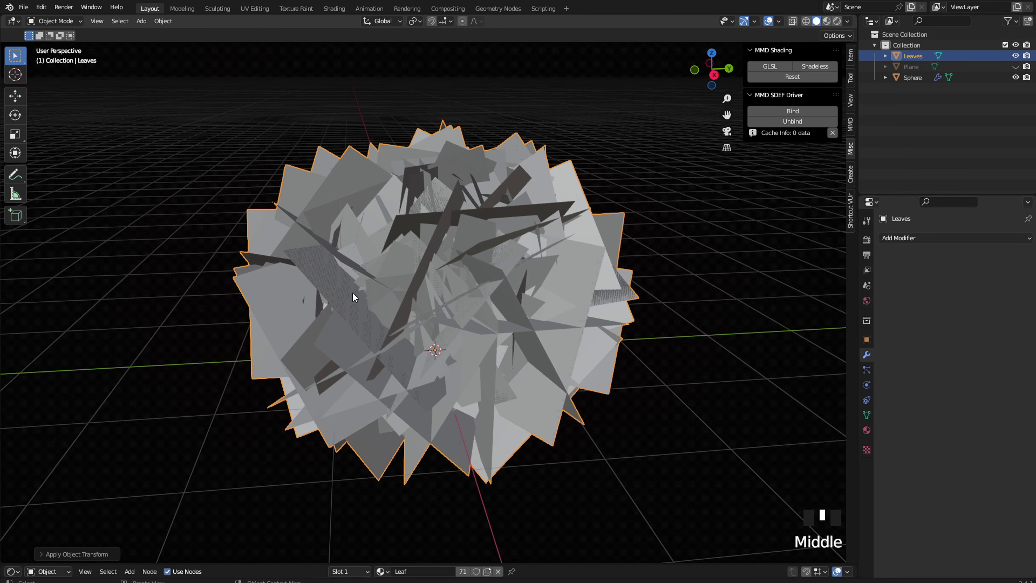
click(910, 56)
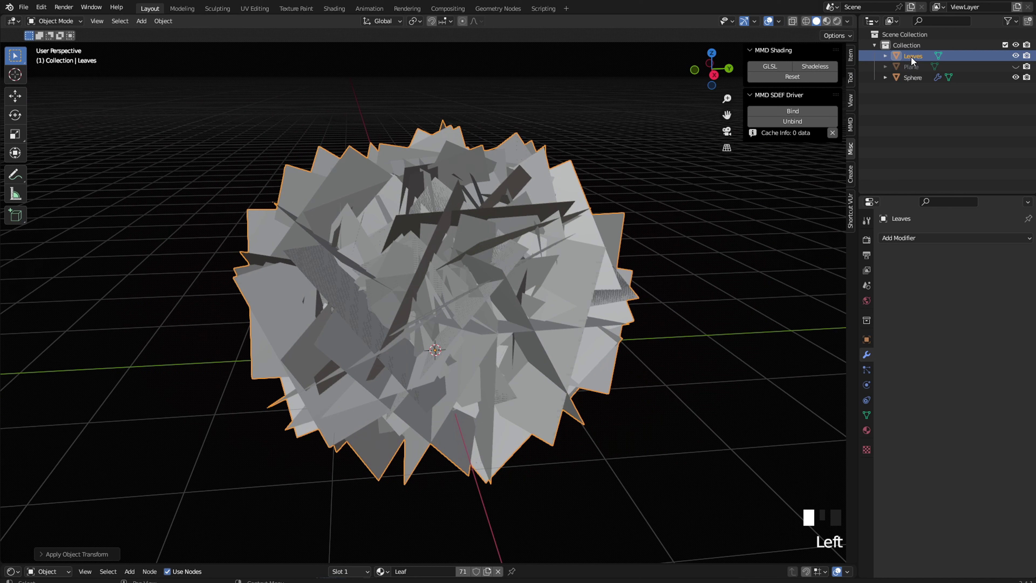
key(F2)
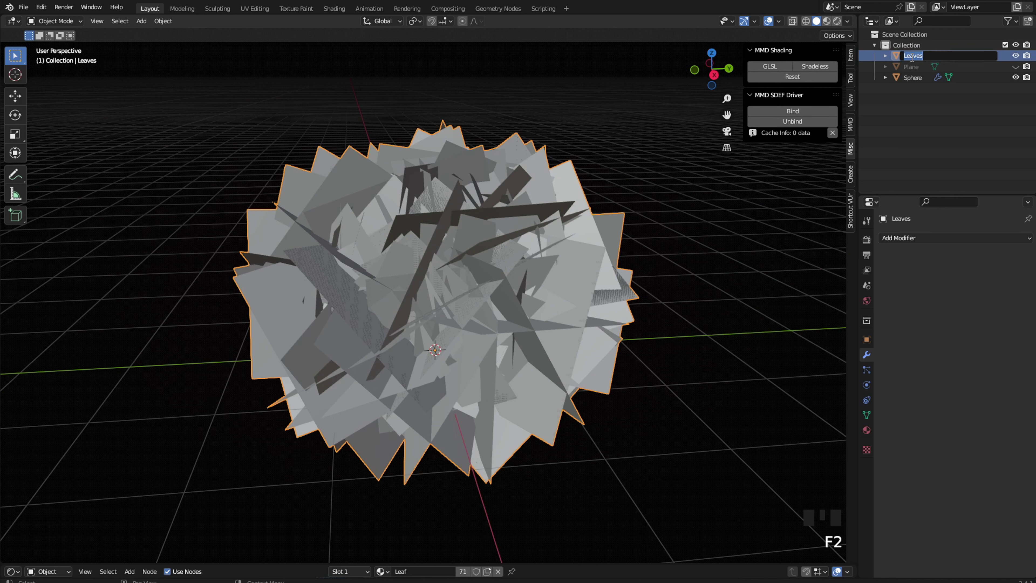
text(Bush)
key(Return)
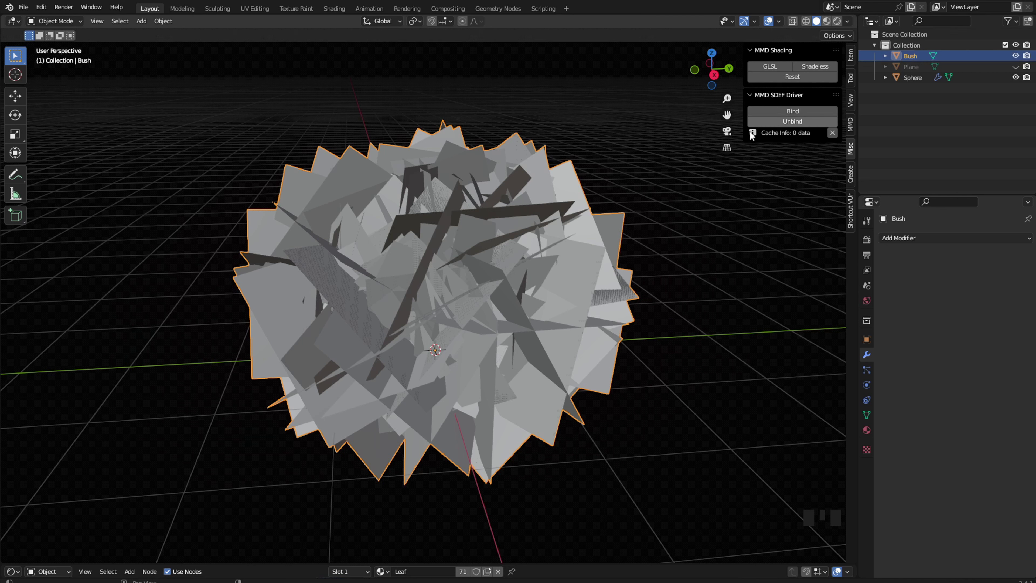
Step: Enable Auto Smooth in the Bush mesh's normals settings with the angle at 30°
click(873, 414)
click(870, 413)
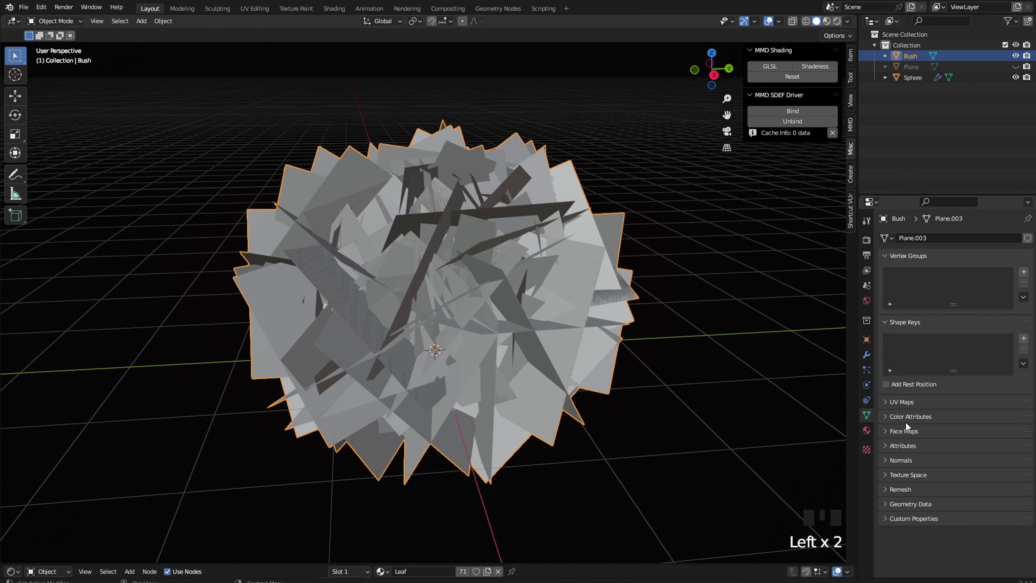
click(904, 460)
click(942, 475)
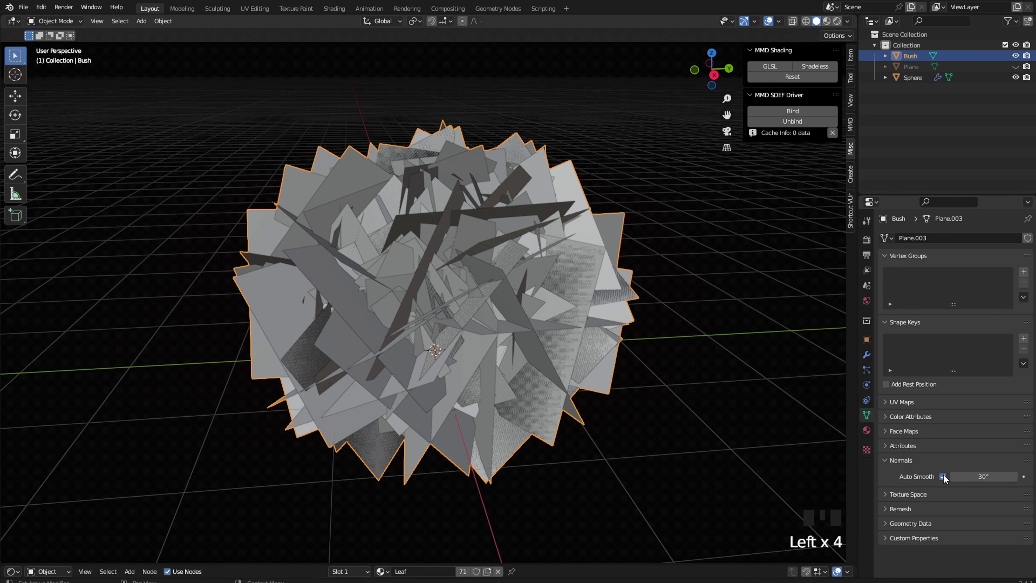
scroll(493, 351, down, 1)
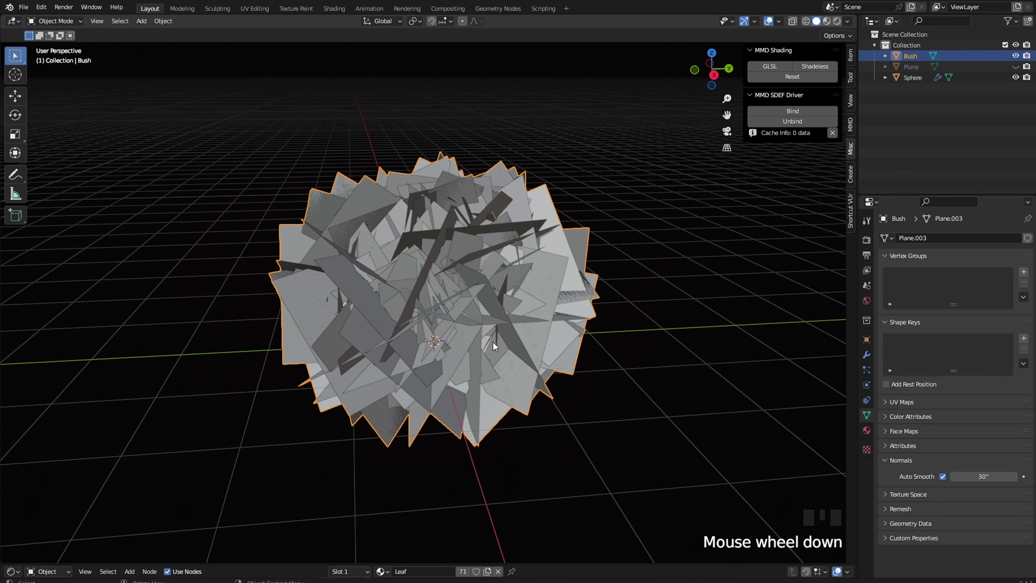
Step: Add a UV sphere at the 3D cursor and scale it up to nearly the width of the foliage
click(492, 344)
click(234, 240)
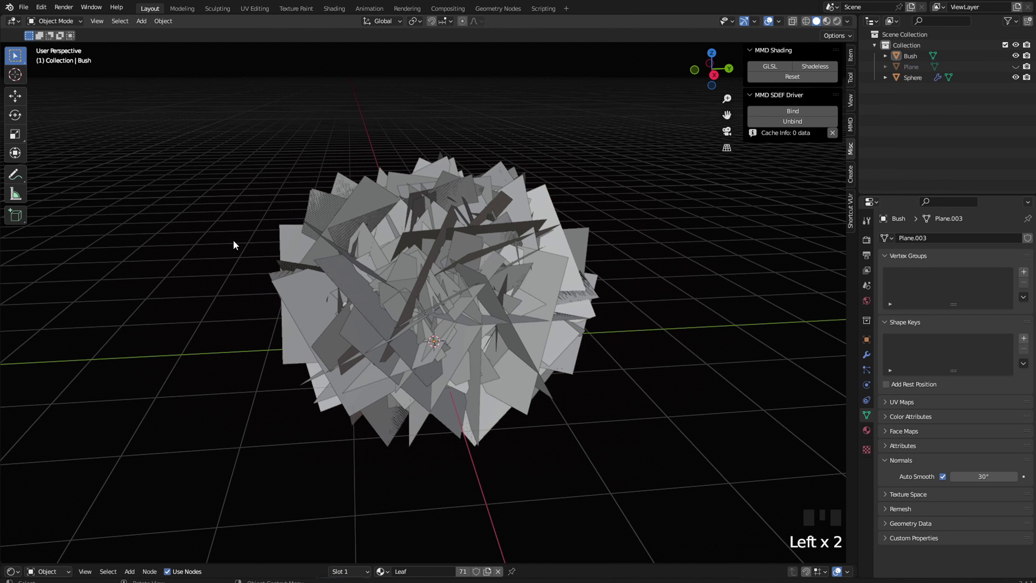
key(shift+a)
mouse_move(237, 240)
click(274, 278)
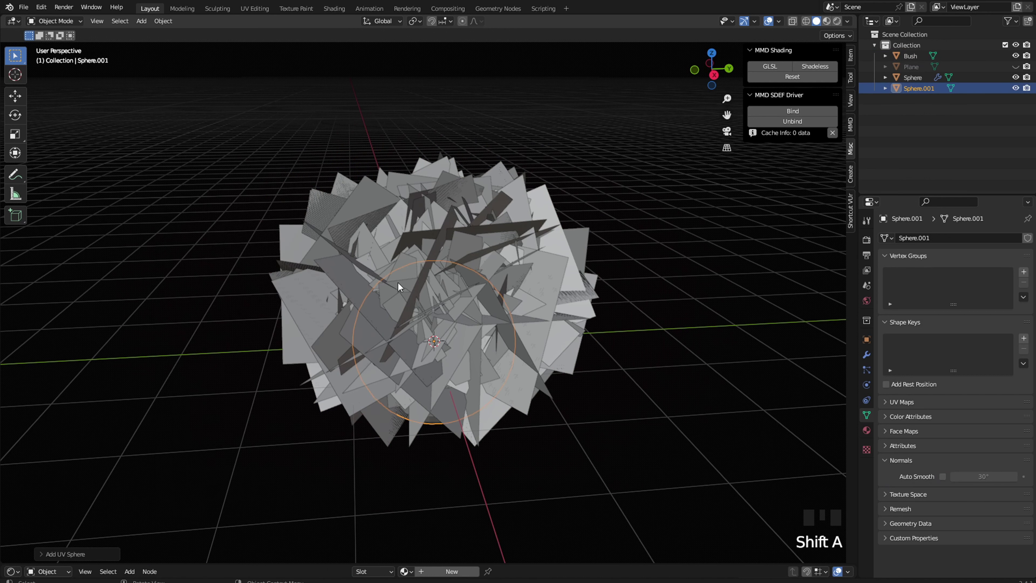
middle_drag(400, 285, 608, 285)
key(s)
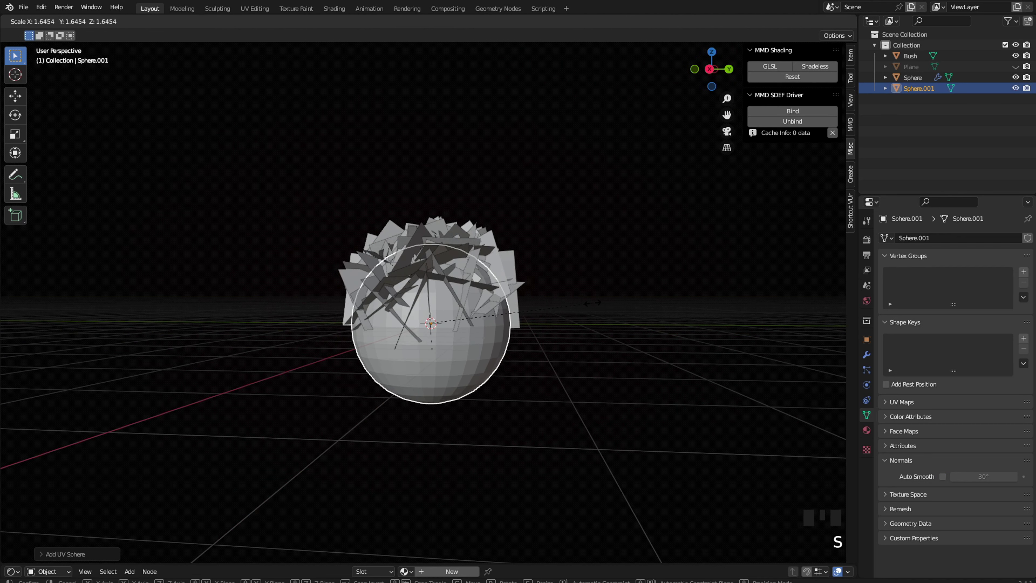
click(582, 303)
mouse_move(574, 307)
middle_down()
mouse_move(599, 312)
mouse_move(603, 284)
middle_up()
key(s)
click(601, 314)
Step: Examine how the new sphere fits the foliage from the right orthographic view, in wireframe and in solid shading
scroll(601, 313, up, 2)
scroll(602, 309, up, 1)
key(grave)
click(678, 310)
scroll(604, 284, up, 1)
key(z)
click(481, 268)
scroll(477, 266, down, 2)
key(z)
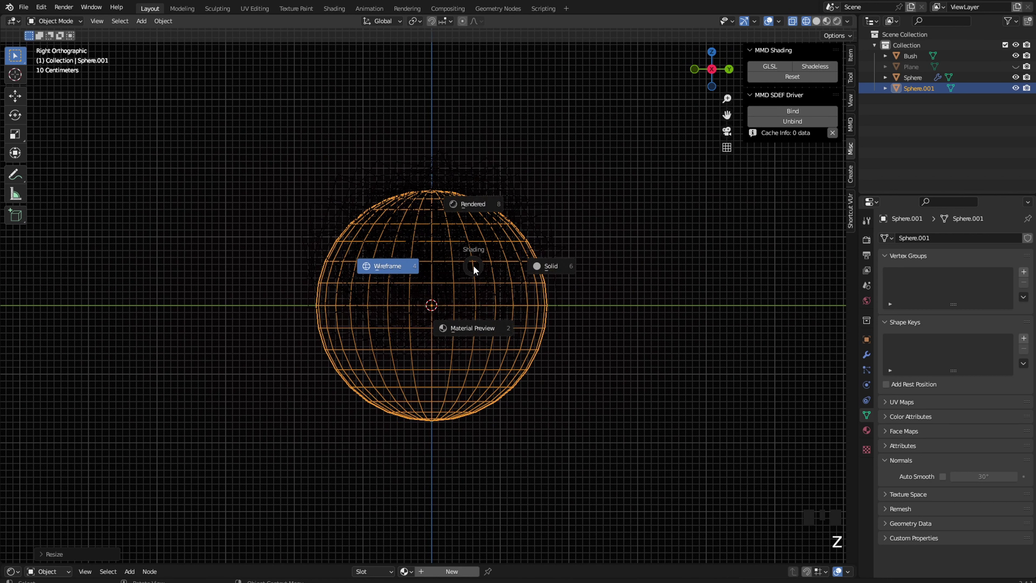
click(586, 275)
mouse_move(587, 276)
shift+middle_down()
mouse_move(613, 283)
mouse_move(564, 280)
mouse_move(578, 259)
shift+middle_up()
scroll(579, 262, up, 2)
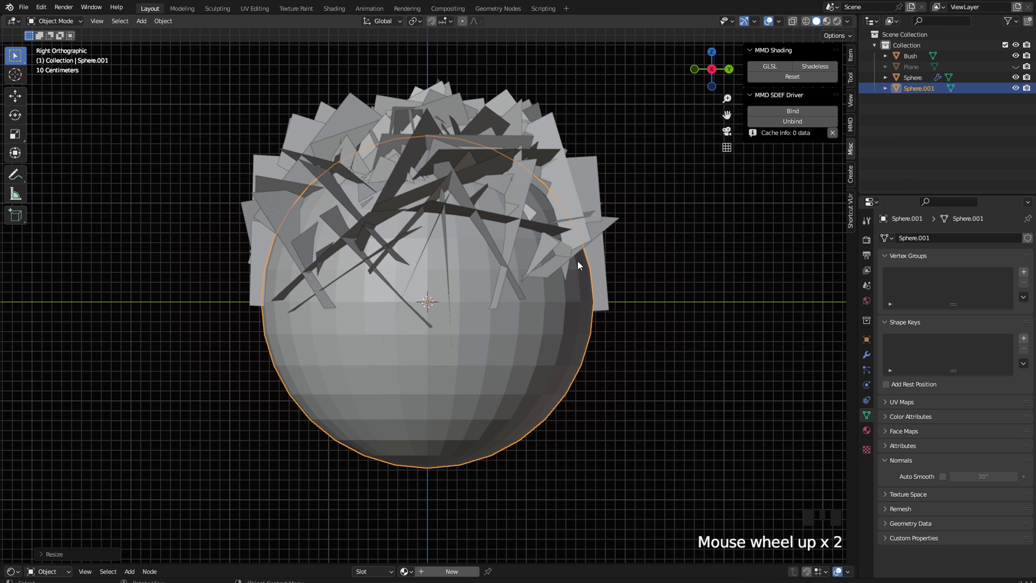
shift+middle_drag(614, 384, 606, 361)
shift+scroll(604, 368, down, 1)
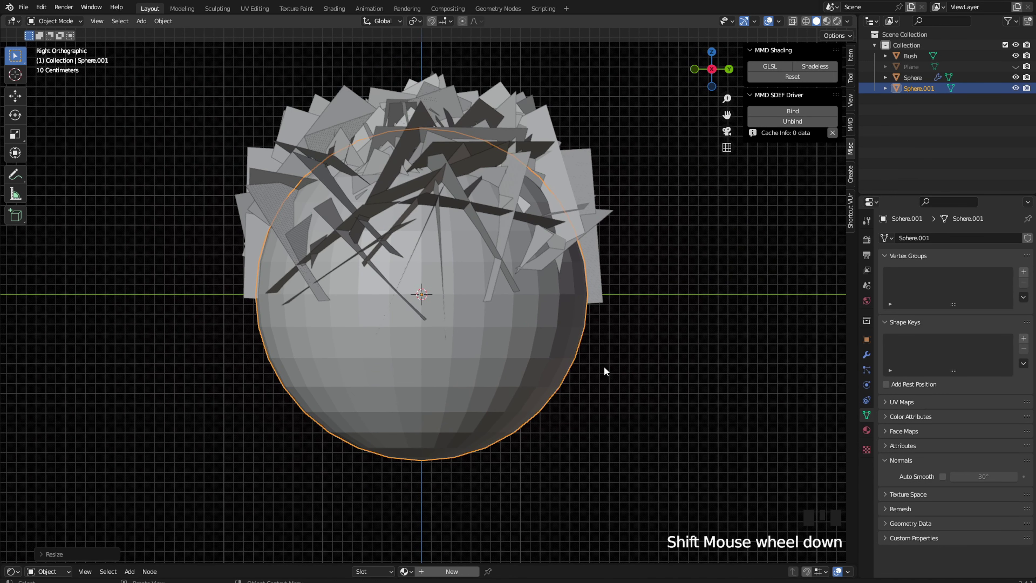
Step: Flatten the new sphere along Z and move it slightly upward
key(s)
key(z)
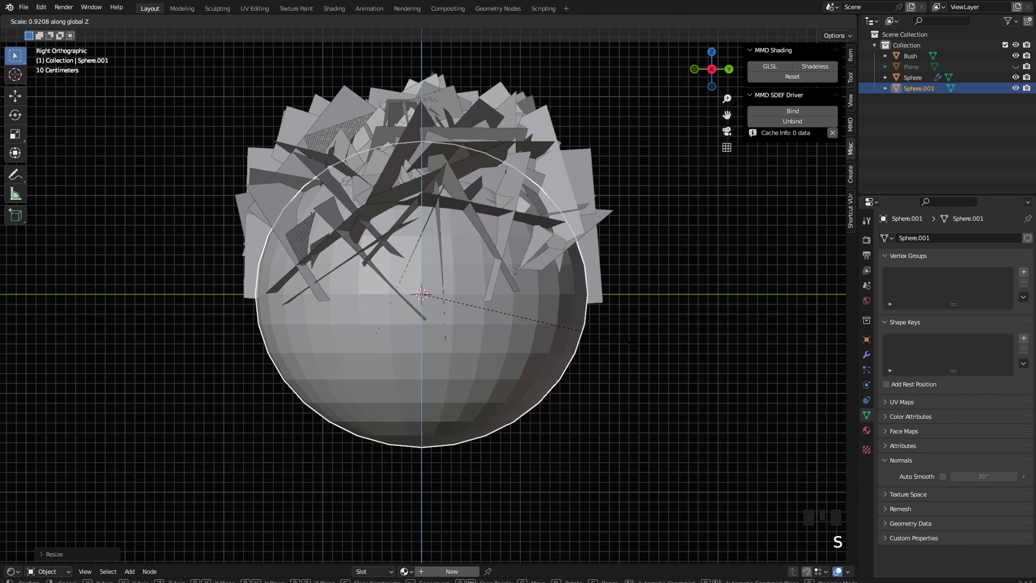
click(610, 334)
key(g)
click(597, 322)
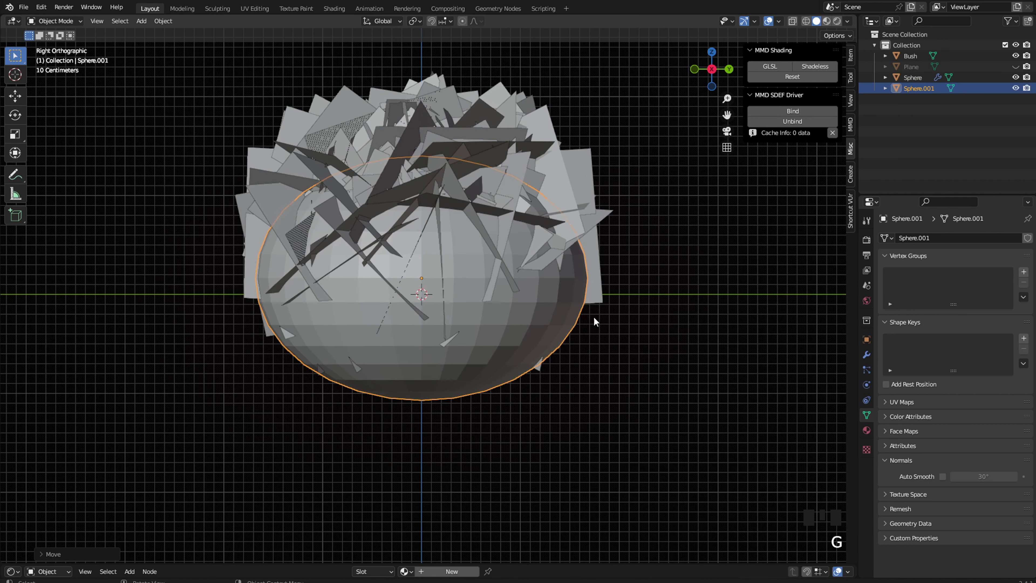
Step: Widen the sphere to match the foliage's width and adjust its height along Z
key(s)
click(677, 325)
key(s)
key(z)
click(652, 329)
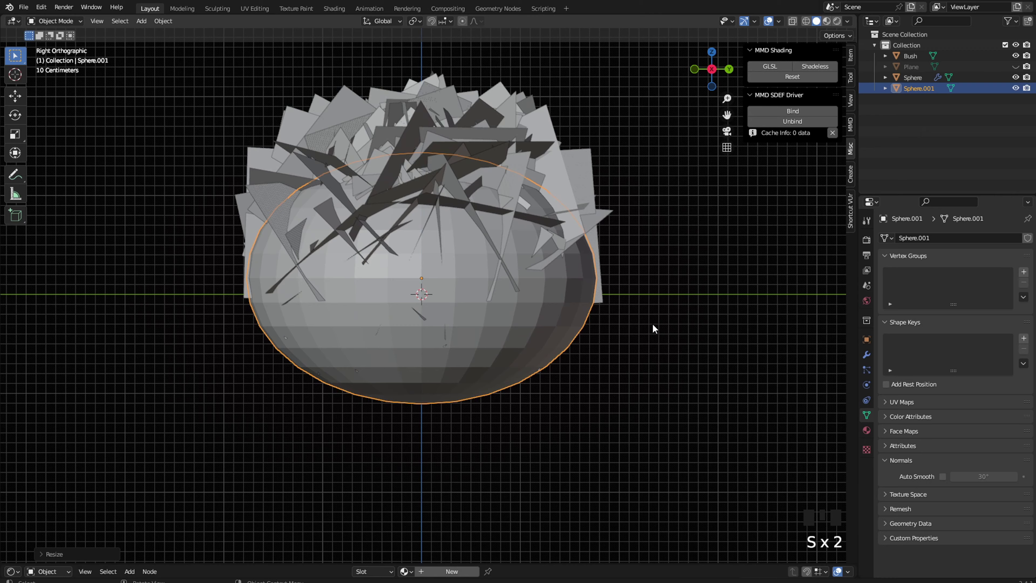
Step: Raise the sphere along Z until it is centred on the foliage and stretch it slightly along Z
shift+middle_drag(649, 338, 626, 365)
scroll(638, 360, down, 2)
key(g)
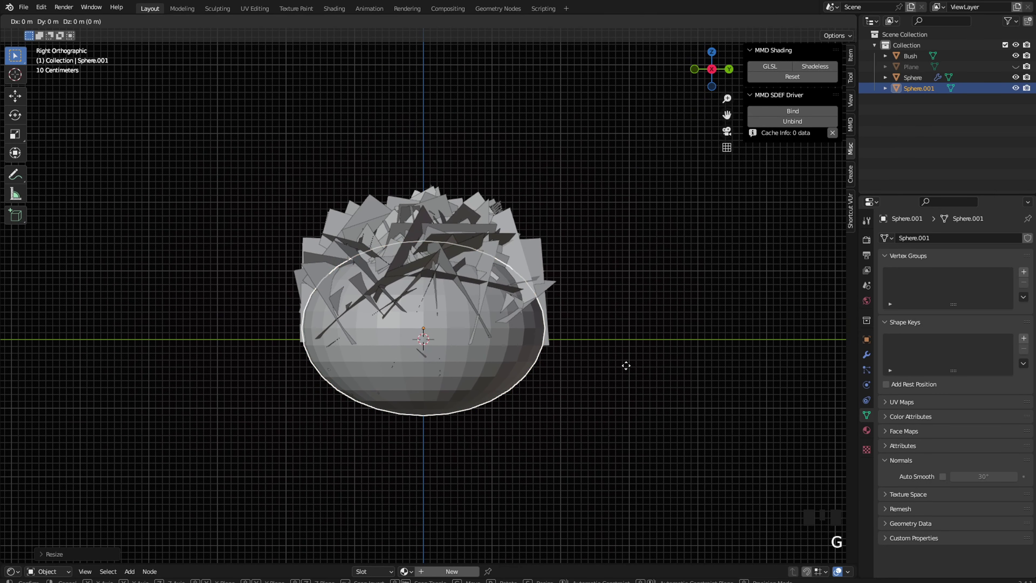
key(z)
click(628, 336)
key(s)
key(z)
click(641, 337)
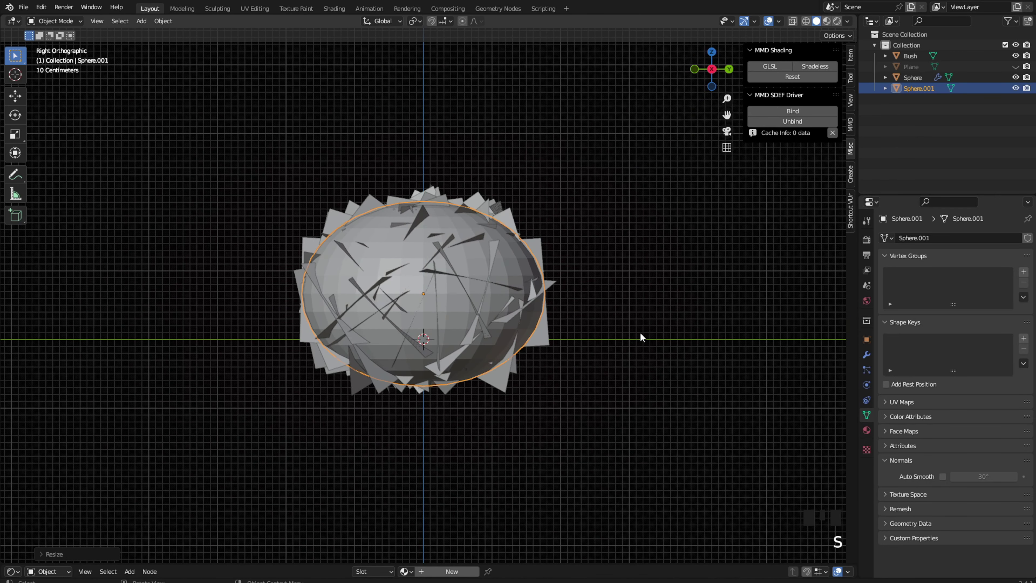
Step: Stretch the sphere further along Z and enlarge it until it encloses nearly all the foliage
key(s)
key(z)
click(656, 316)
shift+middle_drag(635, 314, 636, 328)
key(s)
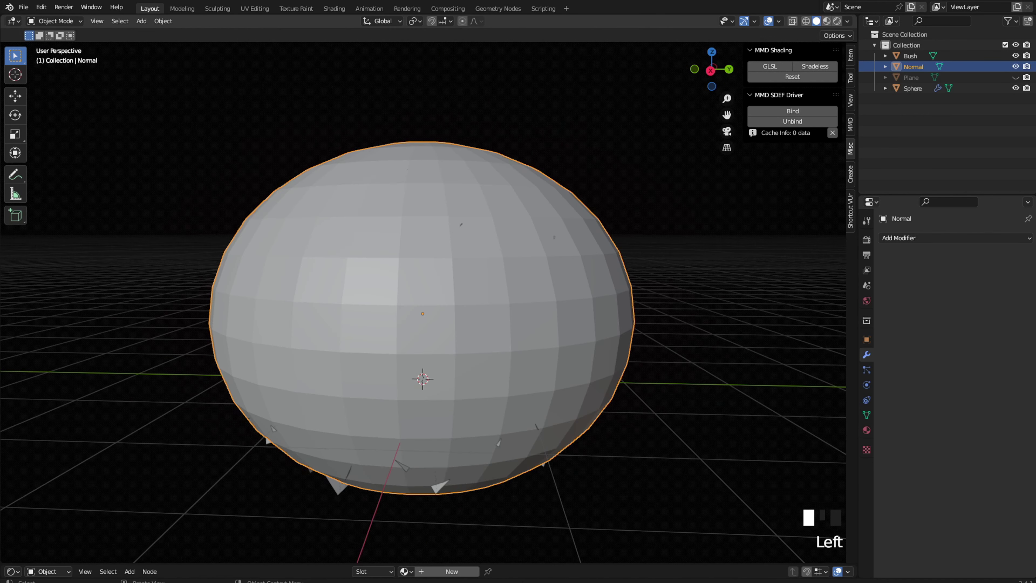
Step: Add a Radial Normal Edit modifier to Bush with the Normal sphere as target, and apply it
click(909, 53)
drag(953, 238, 739, 301)
drag(1012, 285, 913, 67)
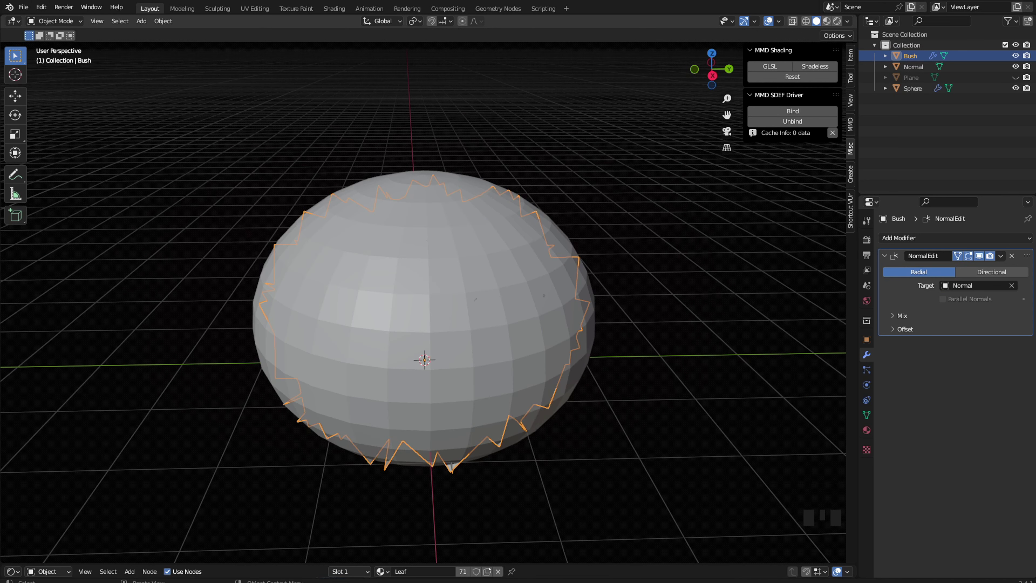
middle_drag(612, 286, 628, 273)
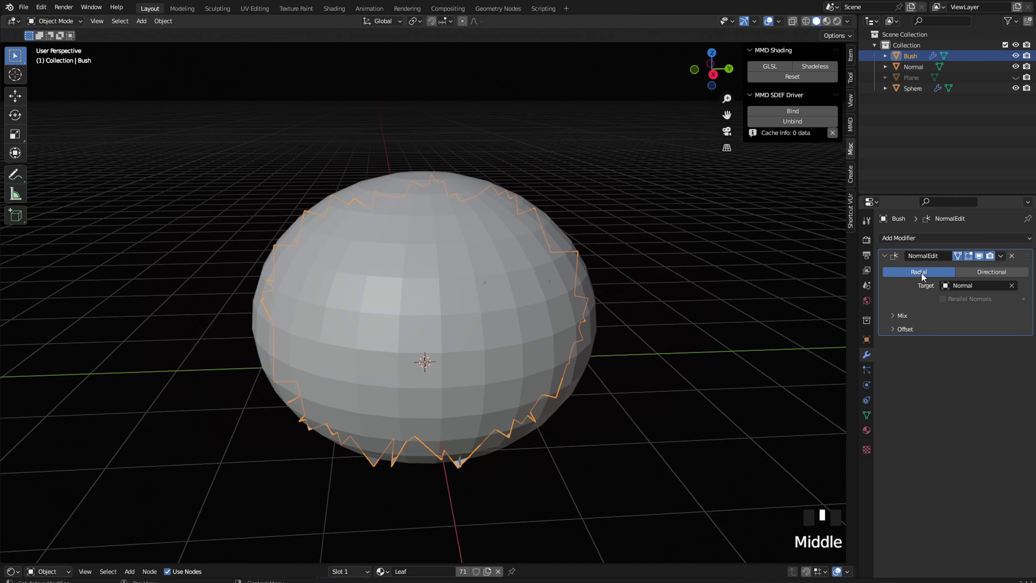
click(1000, 255)
click(950, 268)
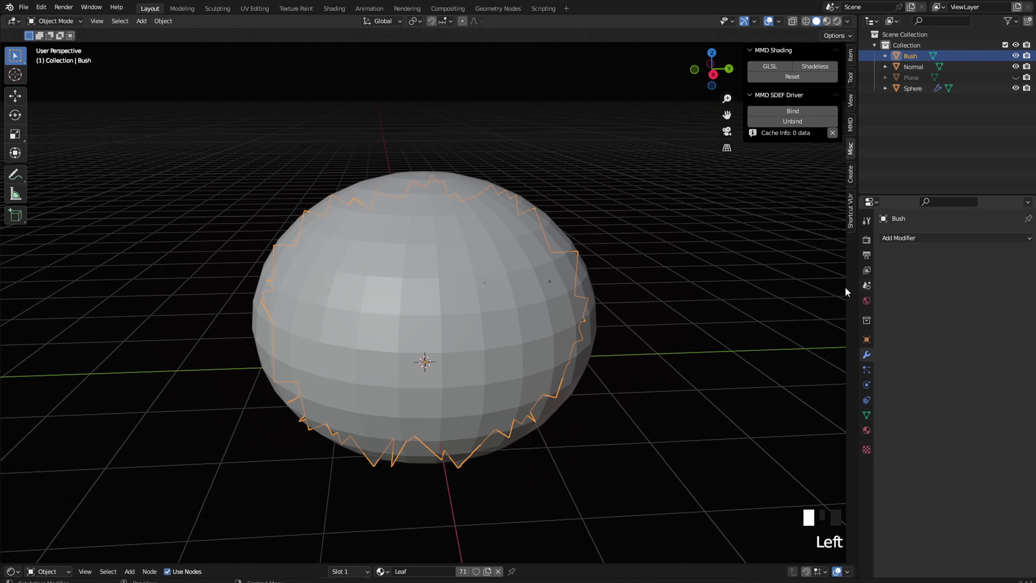
middle_drag(604, 337, 603, 317)
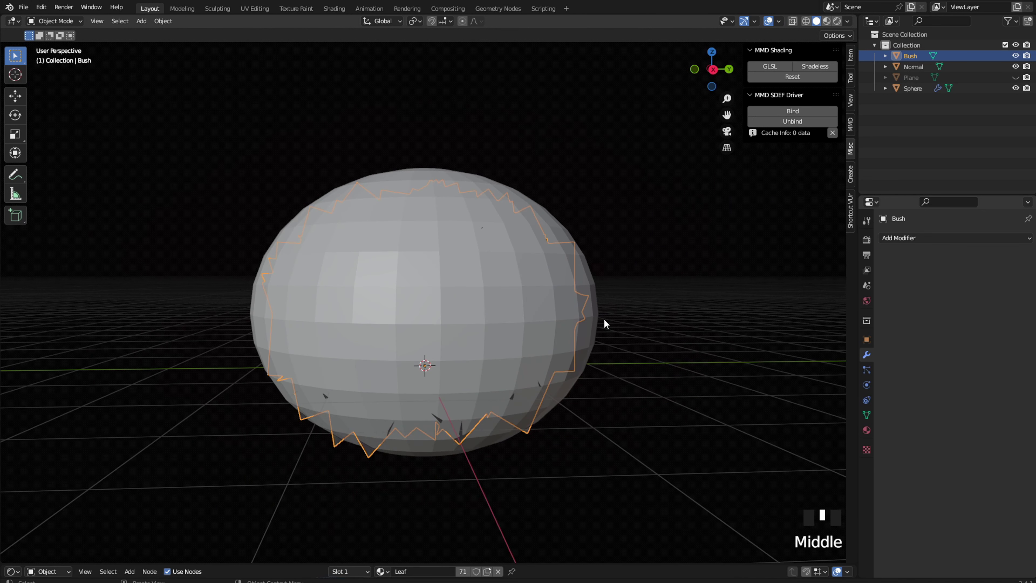
Step: Hide the Normal sphere in the viewport
click(910, 69)
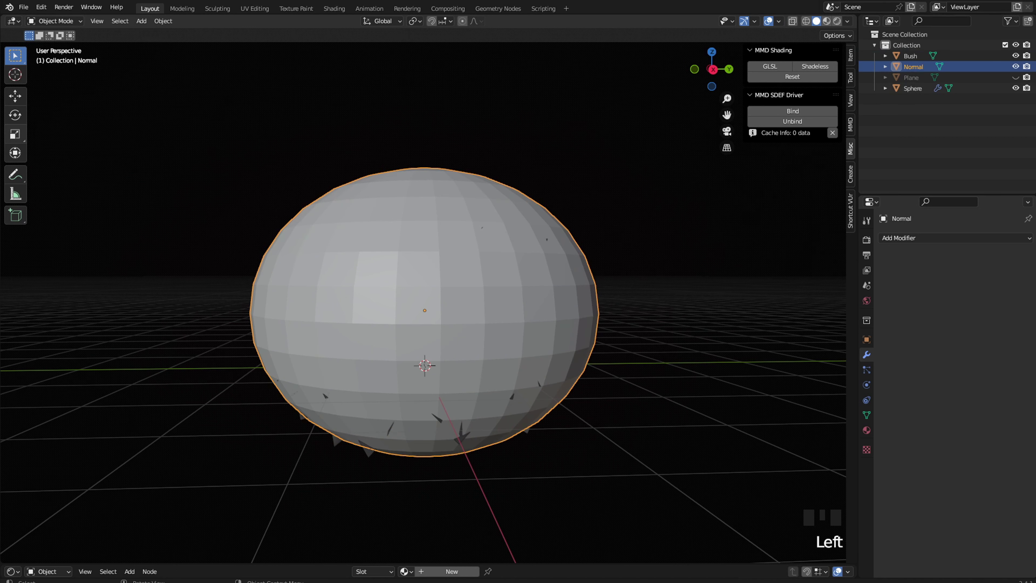
click(1015, 66)
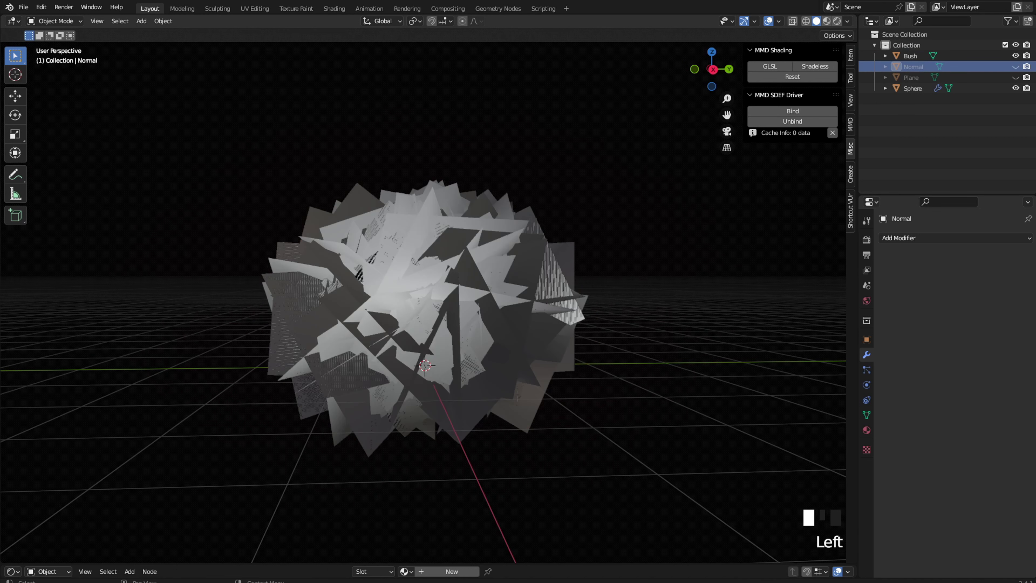
middle_drag(683, 184, 487, 260)
Step: Move the Bush away from the emitter sphere so that both stand side by side
click(487, 260)
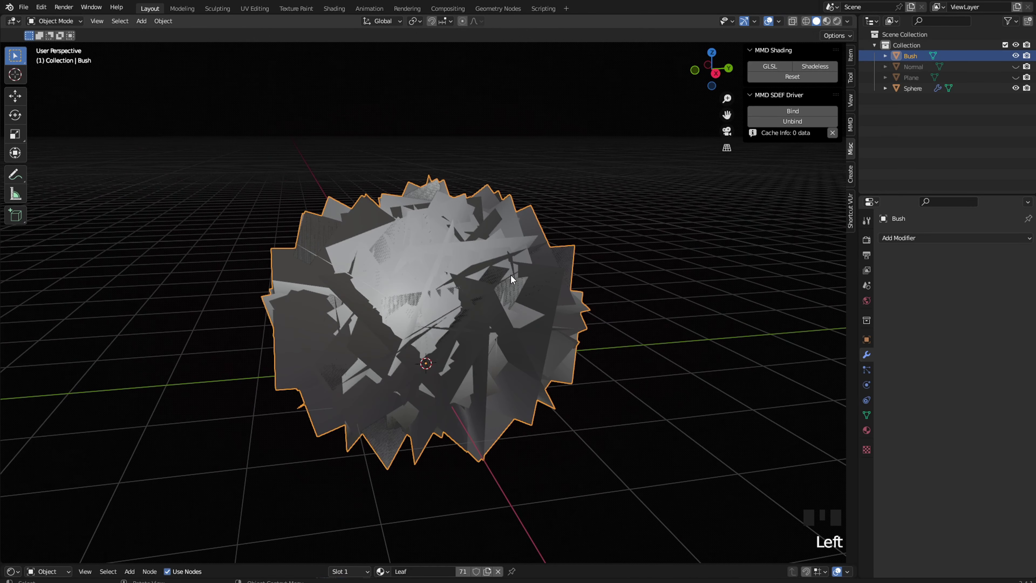
key(g)
click(734, 276)
shift+middle_drag(687, 280, 488, 281)
key(g)
click(590, 284)
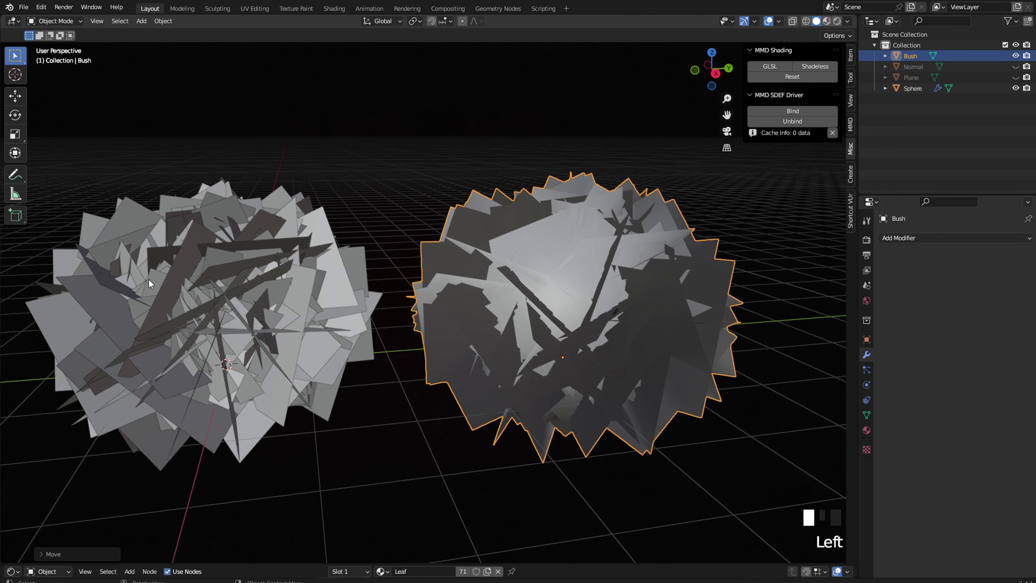
Step: Try to delete the original emitter sphere, and undo the attempt
click(243, 280)
key(x)
key(ctrl+z)
Step: Move the Bush slightly upward, and delete the original emitter Sphere with its particle leaves
click(504, 271)
key(g)
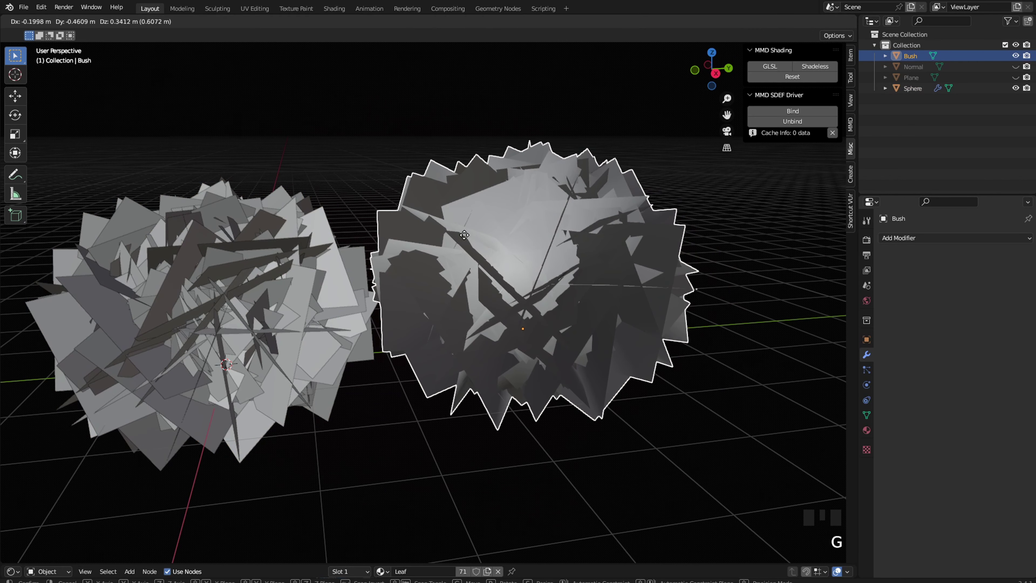
click(459, 238)
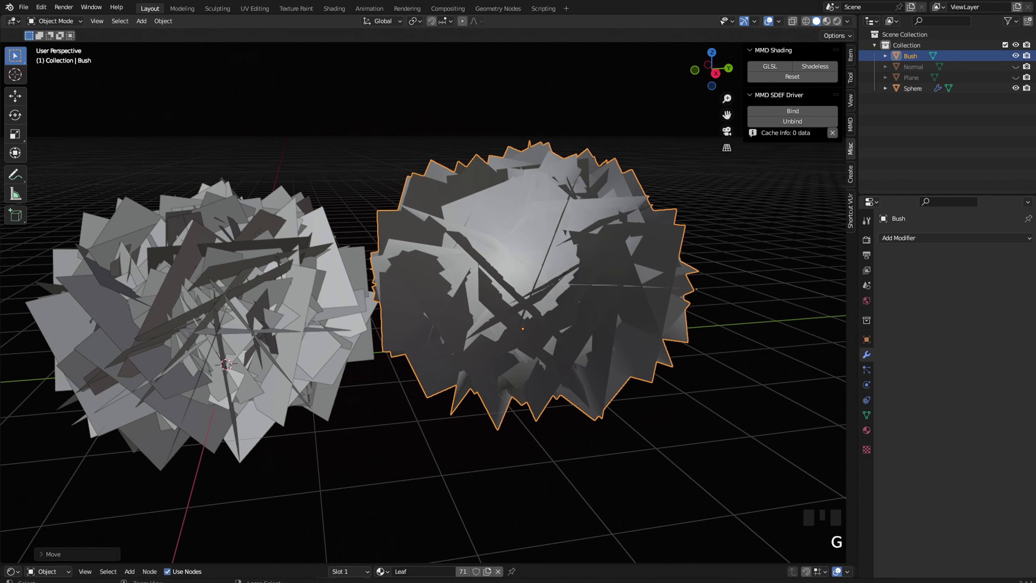
click(299, 269)
key(x)
click(297, 267)
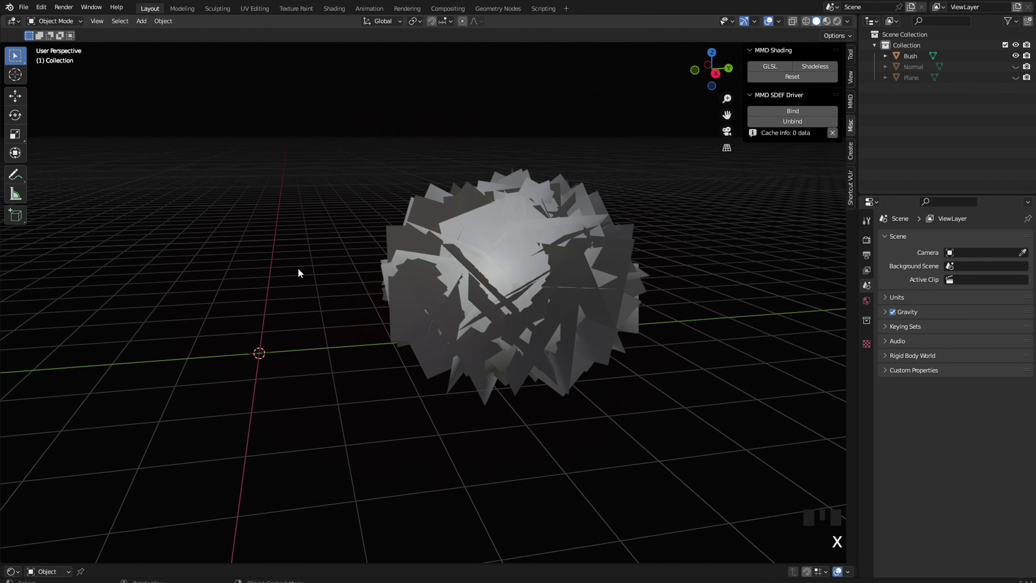
Step: Move the Bush back toward the world origin and toggle Edit Mode on it
click(510, 273)
key(g)
click(277, 288)
middle_drag(278, 288, 155, 278)
key(Tab)
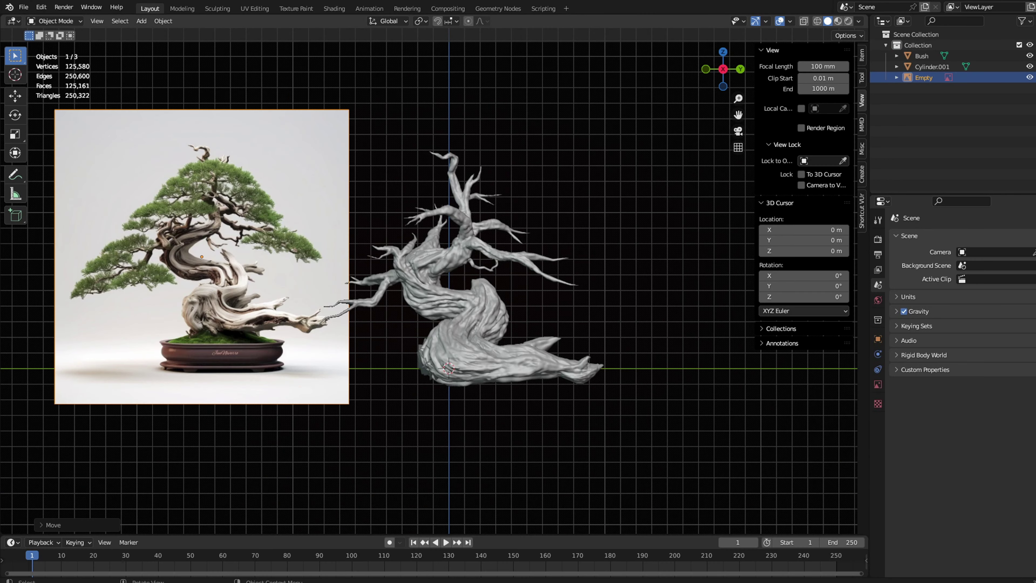
Step: Move the Bush toward the reference image, and bring it out in front of the trunk along the X axis
scroll(550, 294, up, 4)
click(921, 56)
shift+middle_drag(551, 296, 724, 270)
key(g)
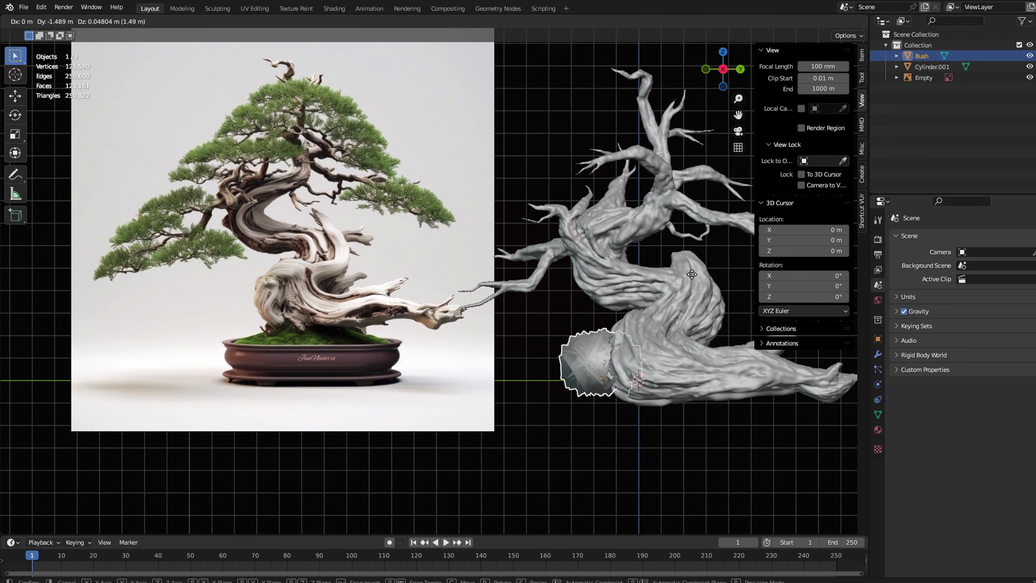
click(641, 260)
middle_drag(640, 259, 616, 286)
key(g)
key(x)
click(442, 374)
Step: In Edit Mode, select a group of the Bush's leaf faces with their linked geometry, and raise it above the rest along Z
shift+middle_drag(441, 374, 403, 178)
scroll(403, 178, up, 5)
key(Tab)
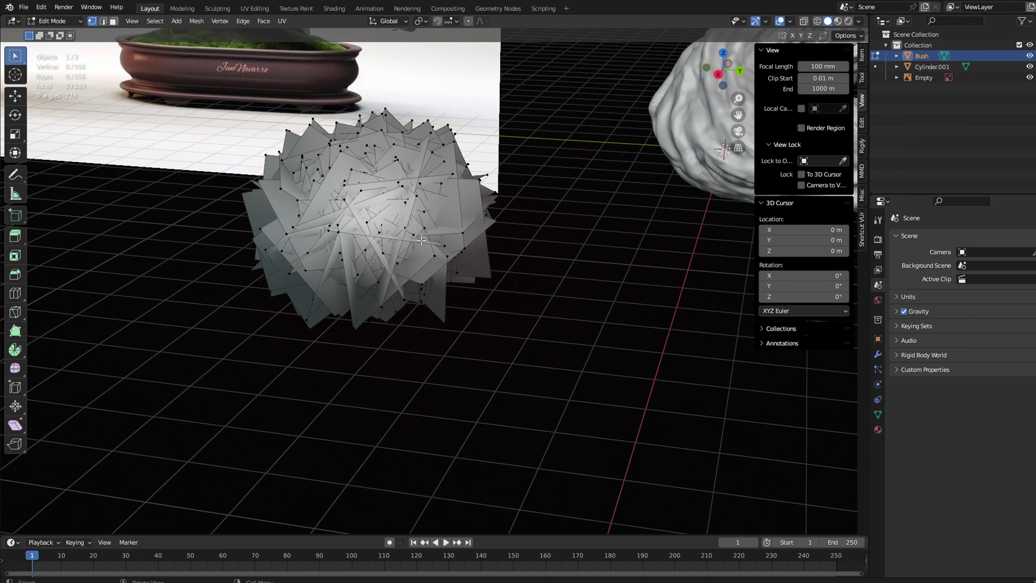
key(3)
drag(409, 157, 373, 182)
key(ctrl+l)
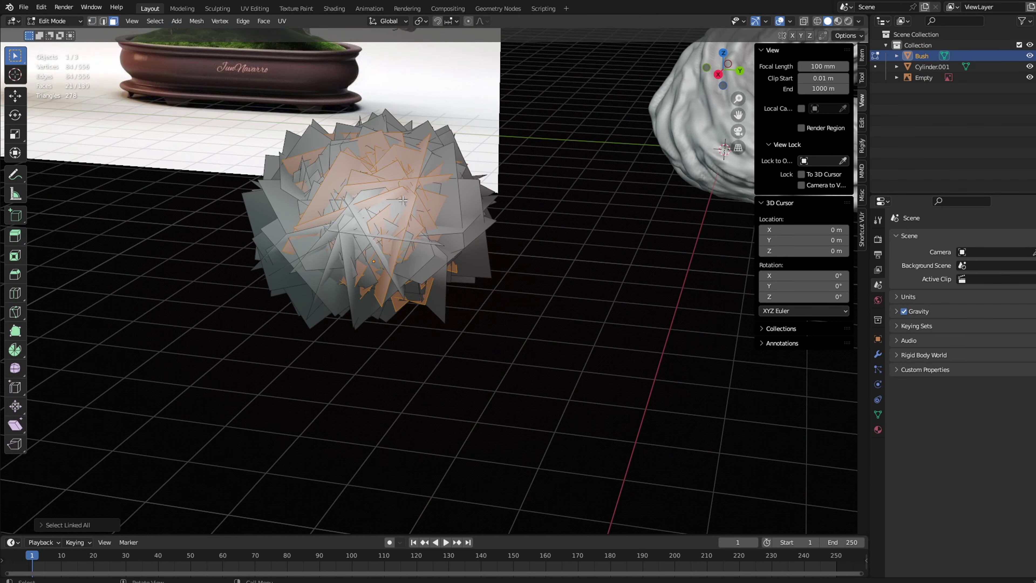
scroll(403, 201, down, 4)
key(g)
key(z)
click(403, 104)
Step: Delete the leaf faces left in the lower cluster, keeping only the raised group
click(390, 253)
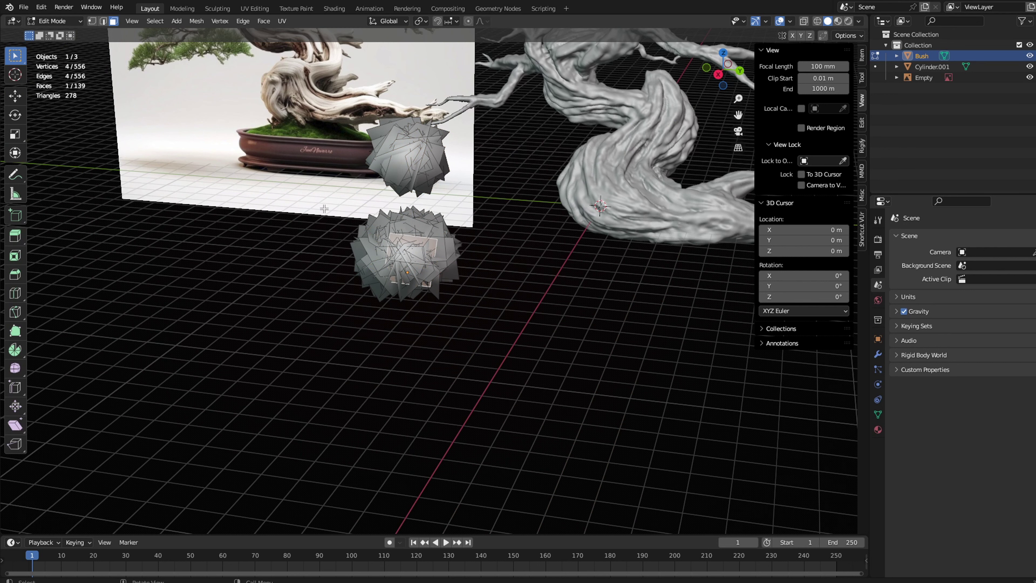
drag(324, 209, 473, 347)
key(x)
click(497, 261)
key(x)
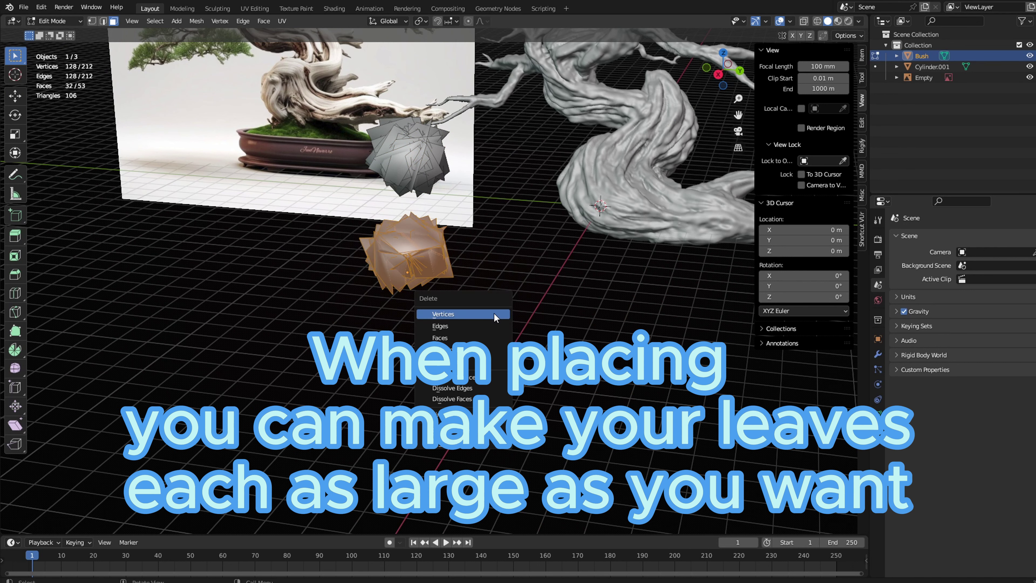
click(443, 314)
Step: Move individual leaf faces of the remaining small cluster outward to loosen its shape
shift+scroll(494, 256, up, 5)
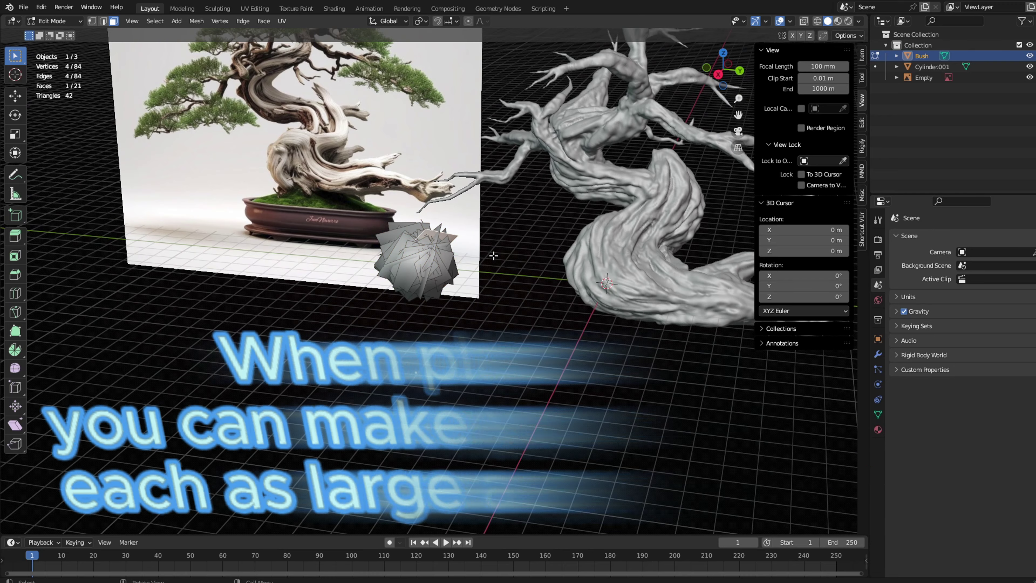
scroll(494, 256, up, 6)
key(g)
click(539, 185)
shift+middle_drag(463, 131, 412, 293)
click(411, 292)
key(g)
click(469, 292)
click(332, 320)
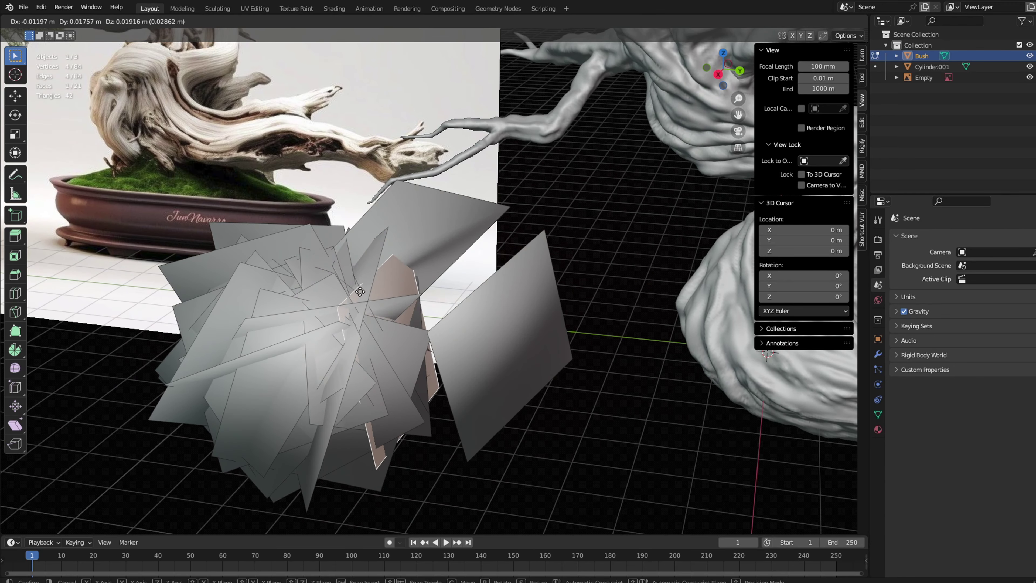
click(292, 315)
Step: Reposition more leaf faces on the other side of the cluster to spread the leaves out
middle_drag(292, 315, 299, 296)
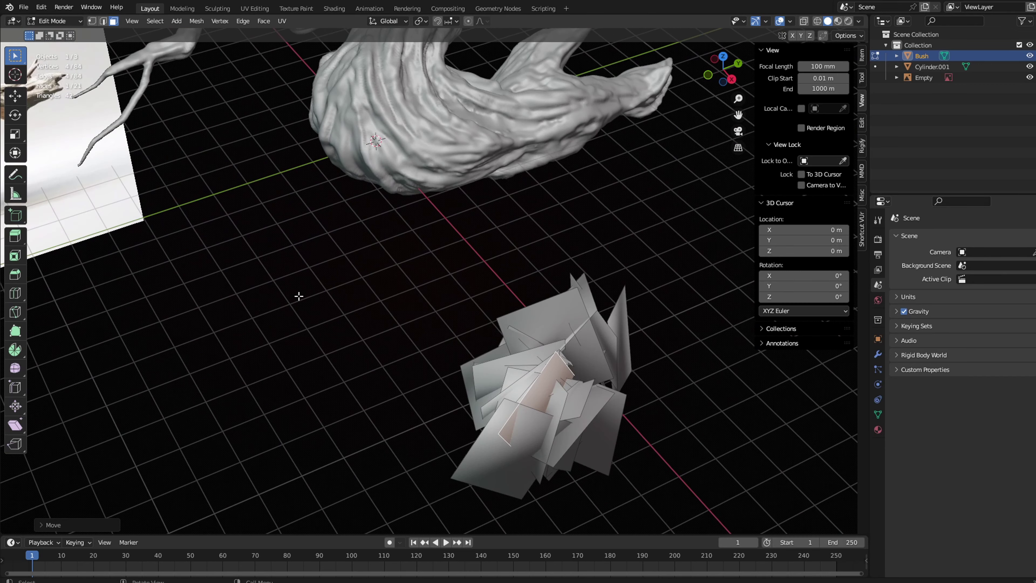
key(g)
click(504, 305)
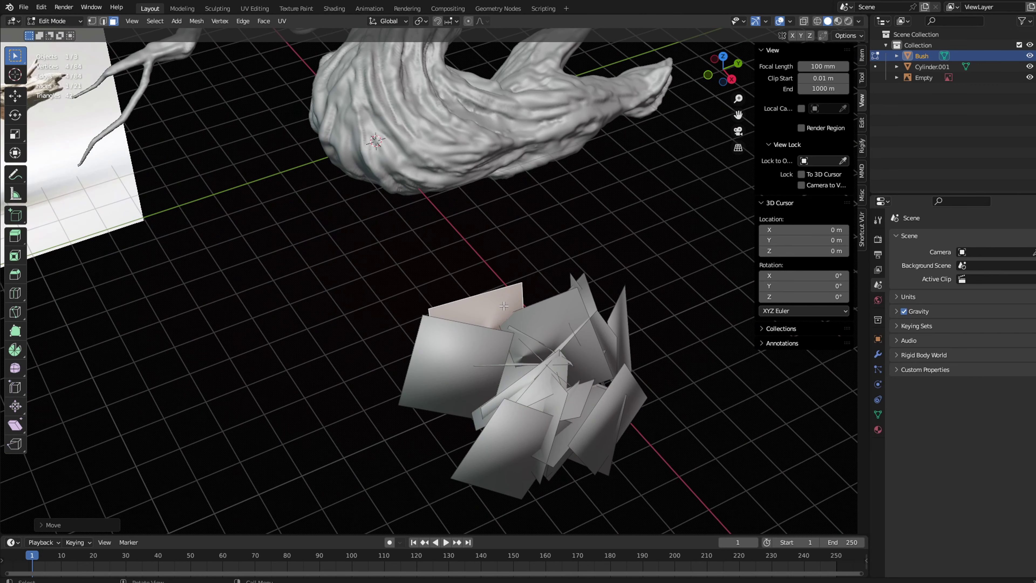
key(g)
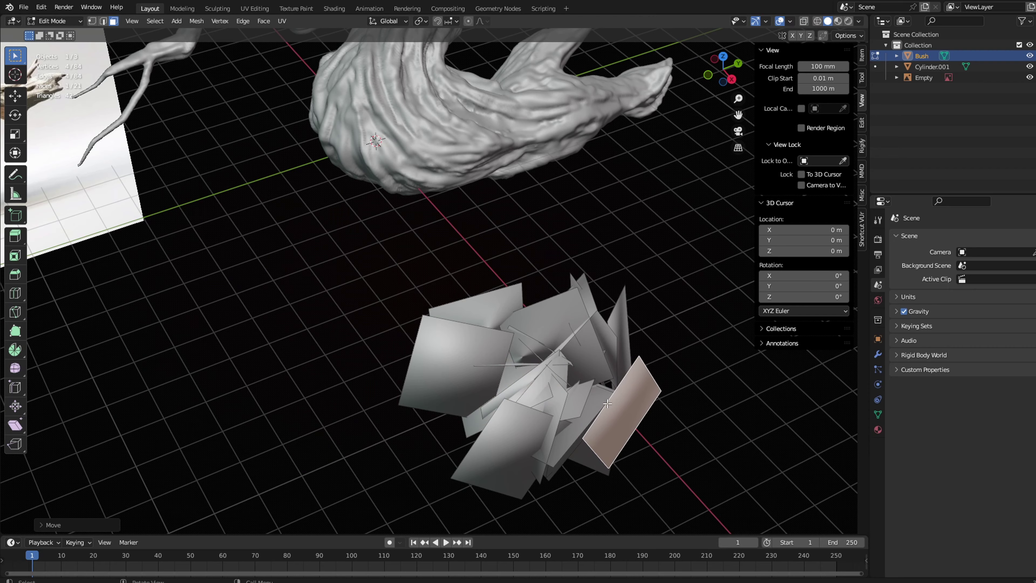
click(624, 382)
Step: Switch to wireframe and vertex selection, and scale the leaf cluster from the right view
scroll(598, 318, down, 5)
key(grave)
click(636, 317)
key(z)
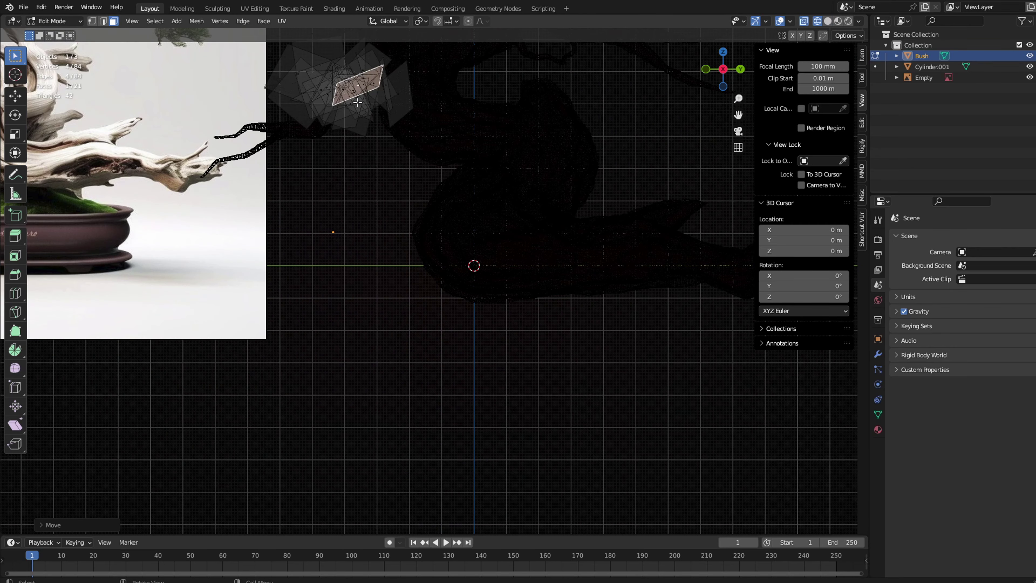
key(1)
scroll(544, 96, down, 3)
shift+middle_drag(544, 96, 564, 191)
click(512, 333)
scroll(542, 306, up, 2)
mouse_move(513, 261)
shift+middle_down()
mouse_move(542, 306)
mouse_move(572, 299)
mouse_move(543, 350)
shift+middle_up()
key(s)
click(527, 303)
Step: Duplicate the leaf cluster and place the copies against the original to widen the foliage
scroll(528, 304, down, 2)
key(shift+d)
key(g)
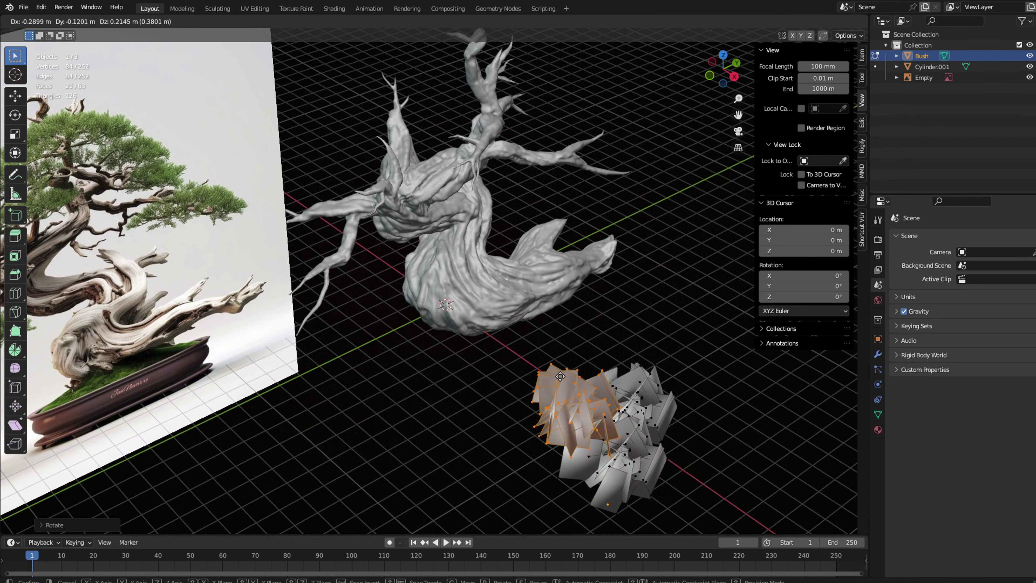
click(560, 376)
Step: Select all leaf clusters, duplicate them, and place the copy beside the originals
key(a)
shift+middle_drag(628, 376, 594, 290)
key(shift+d)
click(606, 335)
Step: From the top view, rotate the duplicated leaves, and add another rotated copy beside the clump
key(grave)
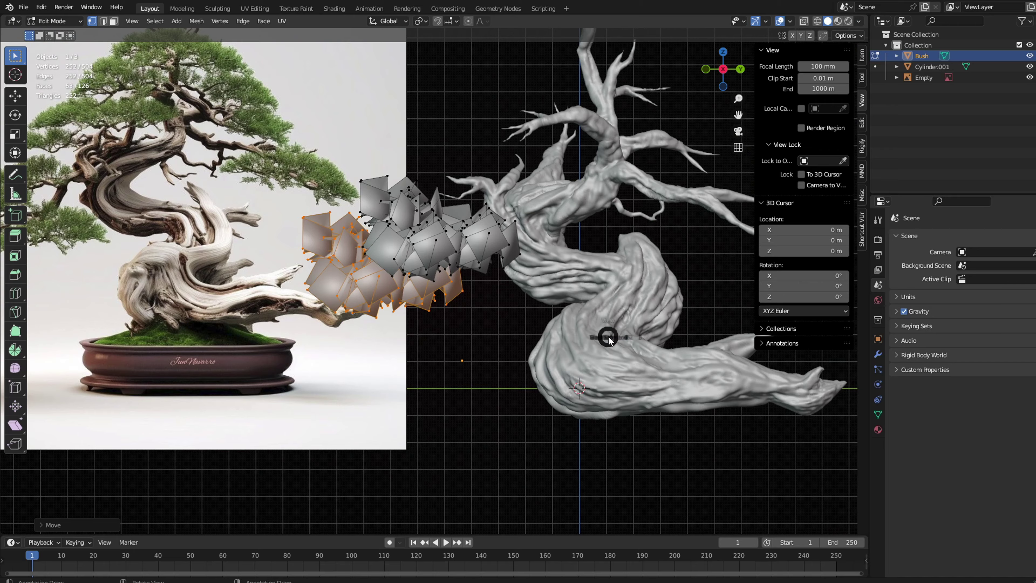
click(608, 272)
key(r)
key(shift+d)
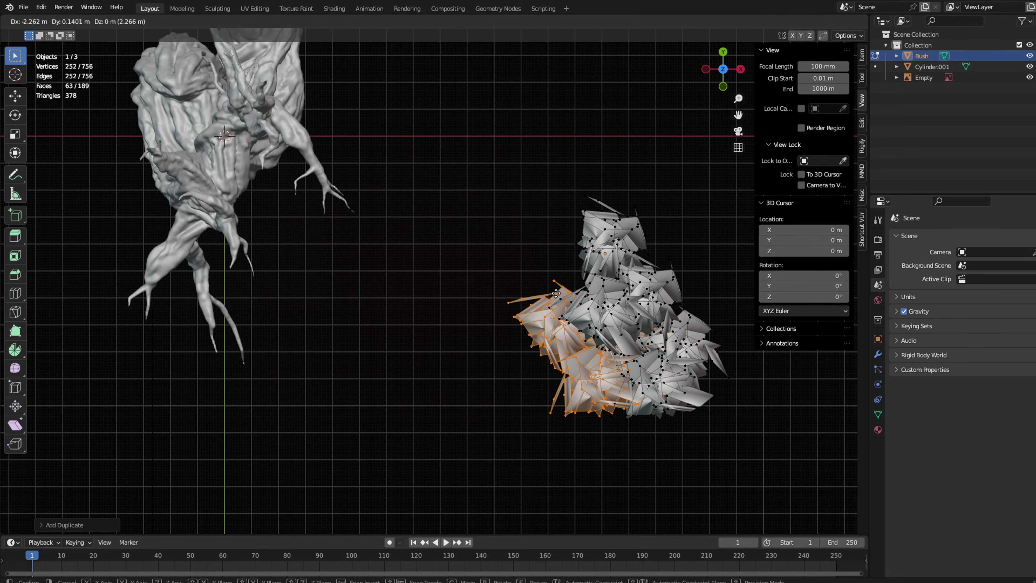
key(r)
click(680, 234)
Step: Duplicate the selected leaf group once more, and move and rotate the copy to extend the end of the clump
shift+middle_drag(680, 234, 546, 124)
key(shift+d)
click(546, 124)
key(g)
click(579, 229)
key(r)
click(369, 405)
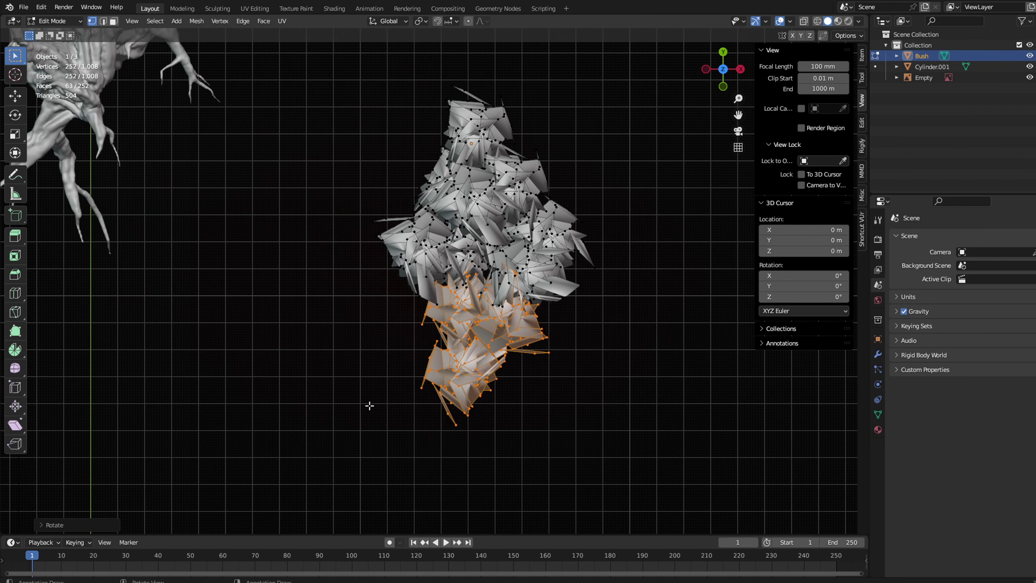
Step: Duplicate the whole foliage clump twice, rotating a copy and placing the last one above the others
key(a)
key(shift+d)
key(r)
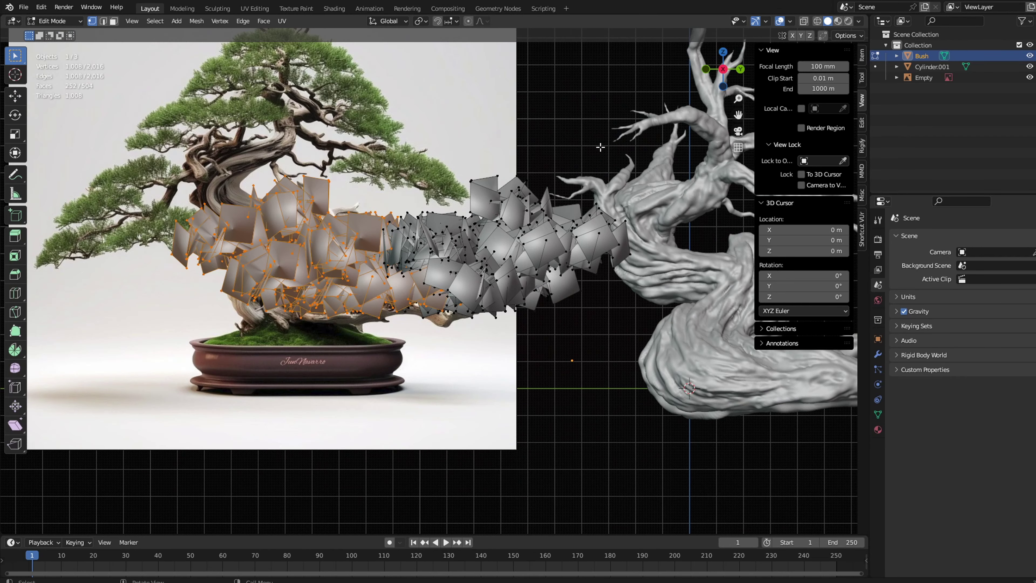
key(g)
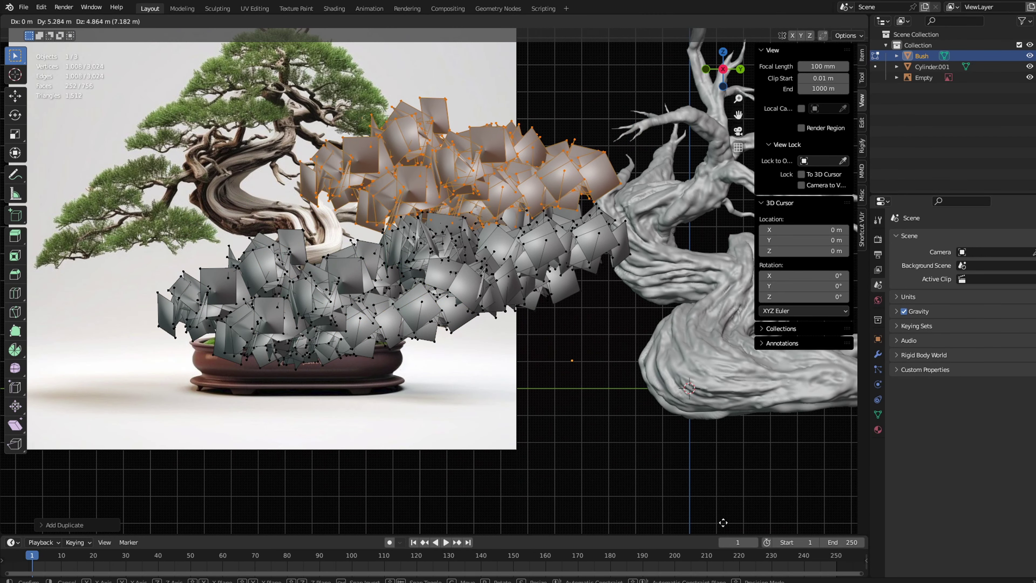
Step: Move all the foliage along the X axis to line it up with the trunk's branches
scroll(451, 208, down, 3)
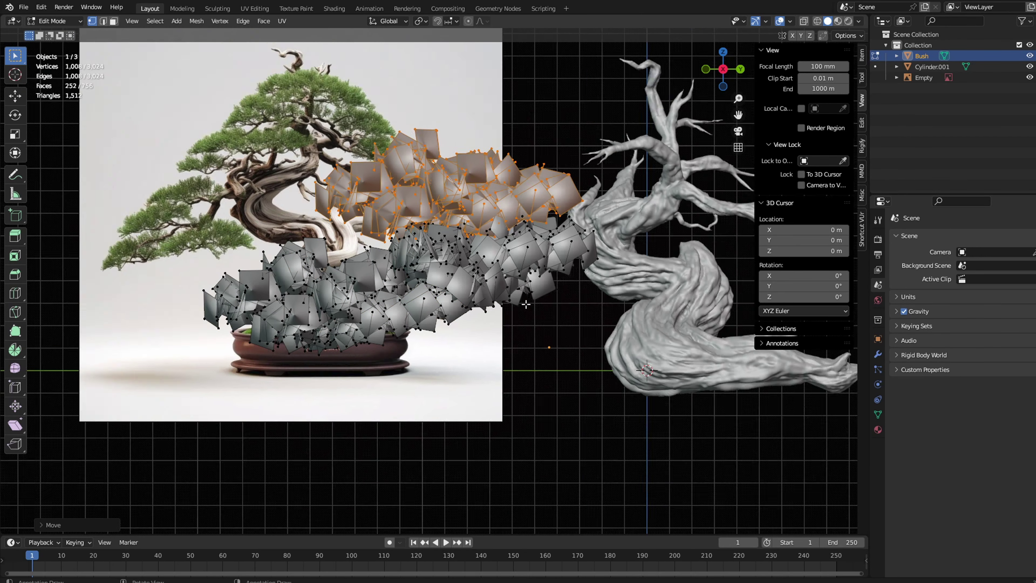
middle_drag(452, 208, 412, 235)
key(g)
key(x)
click(537, 196)
key(grave)
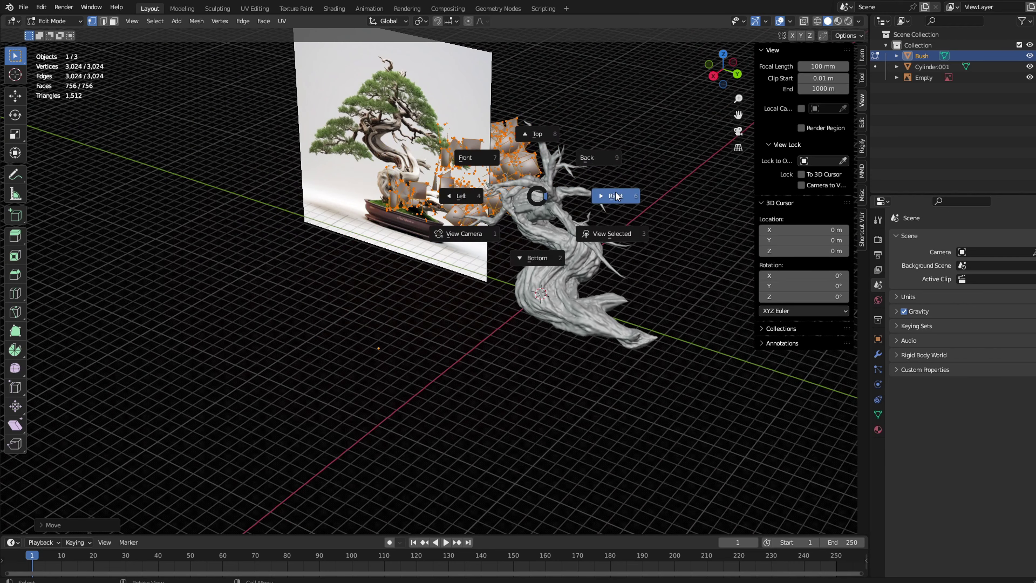
click(598, 201)
scroll(482, 224, up, 2)
middle_drag(479, 225, 504, 243)
key(g)
key(x)
click(510, 257)
Step: Scale down all the foliage, and move it toward the trunk's low side branch
key(grave)
click(581, 264)
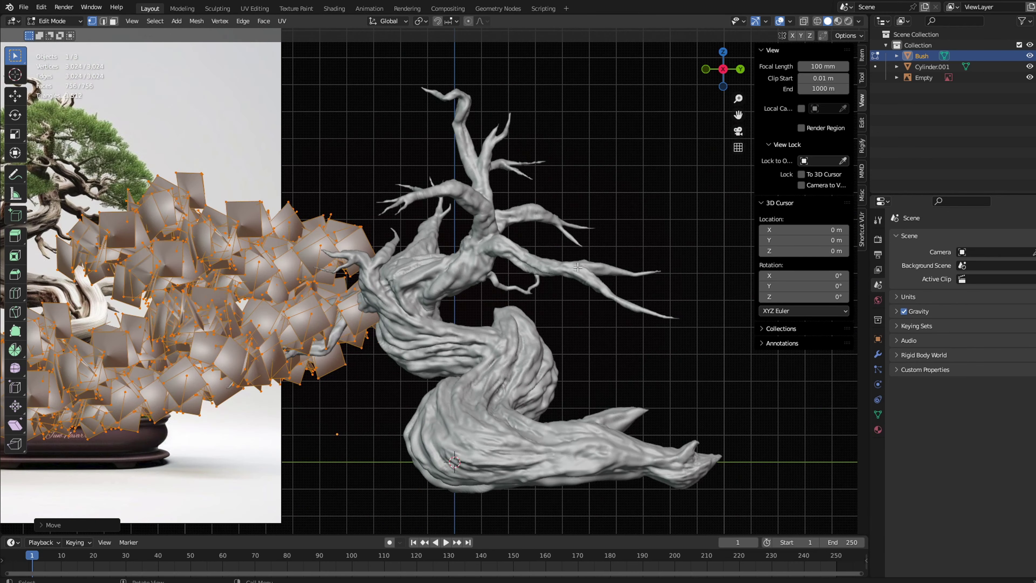
key(s)
click(462, 263)
key(g)
click(569, 207)
Step: Reopen the Bush in Edit Mode from the right view, and rescale its foliage to suit the low branch
shift+middle_drag(300, 227, 415, 196)
key(grave)
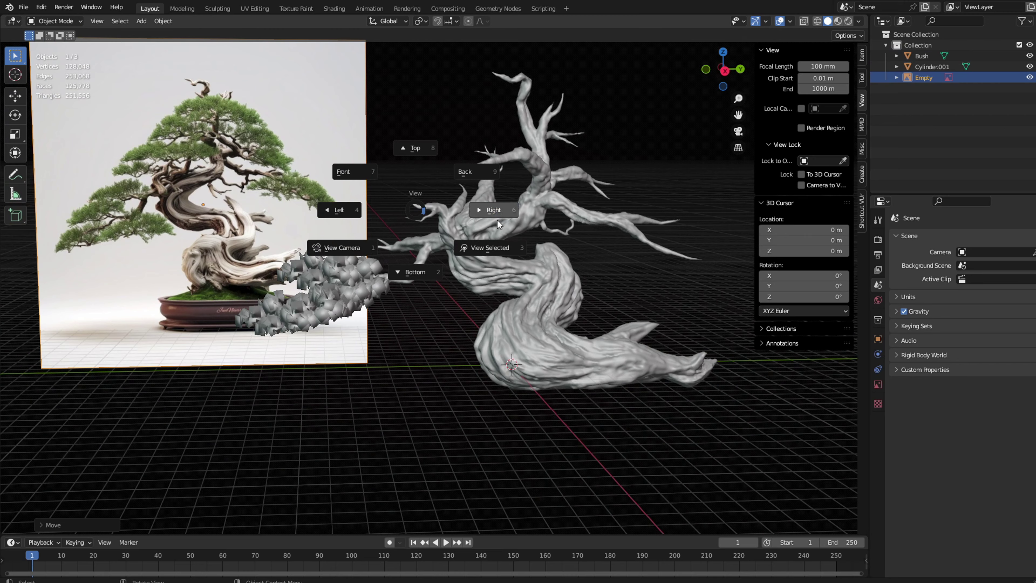
click(486, 210)
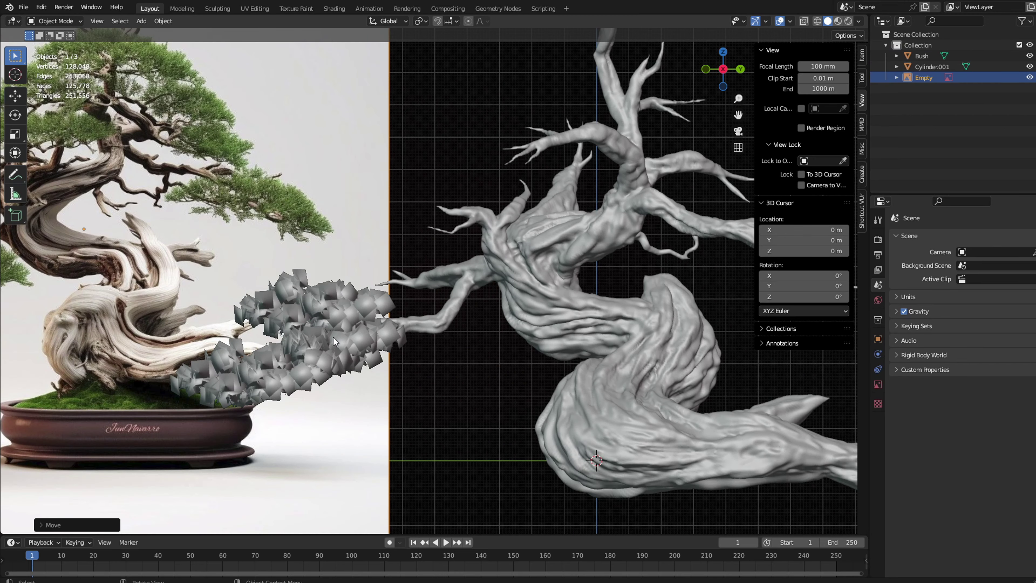
click(359, 343)
key(Tab)
scroll(378, 320, up, 1)
shift+middle_drag(377, 320, 534, 291)
key(s)
click(672, 363)
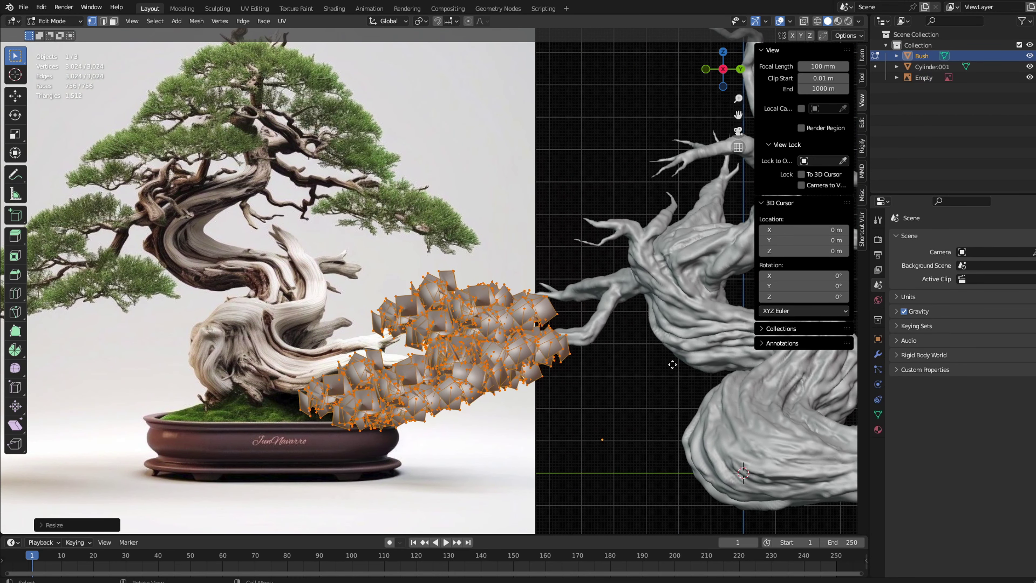
Step: Move and slightly rotate the foliage so that it covers the trunk's low side branch
key(g)
scroll(726, 299, down, 1)
shift+middle_drag(641, 314, 586, 289)
key(r)
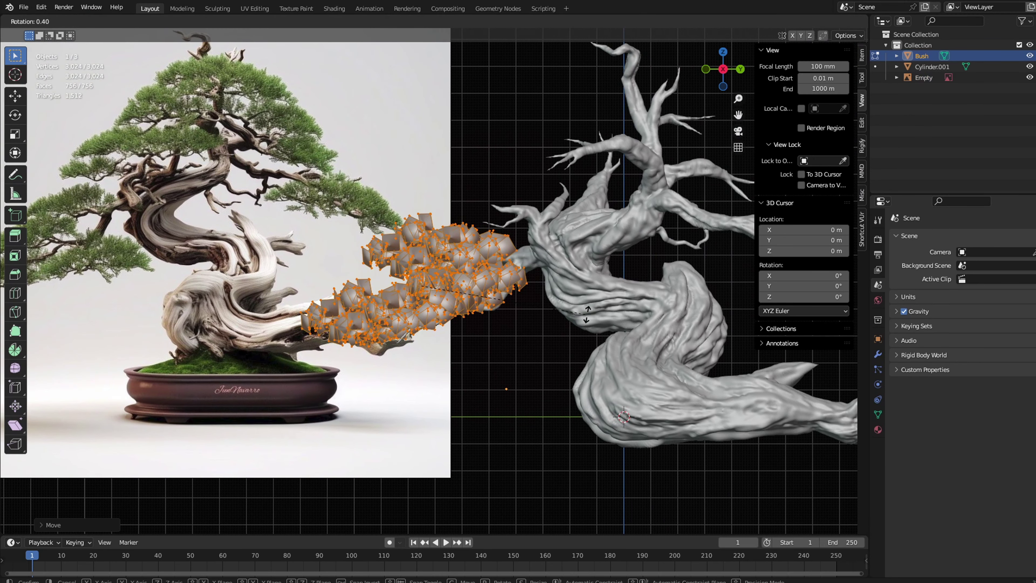
scroll(481, 298, up, 2)
key(g)
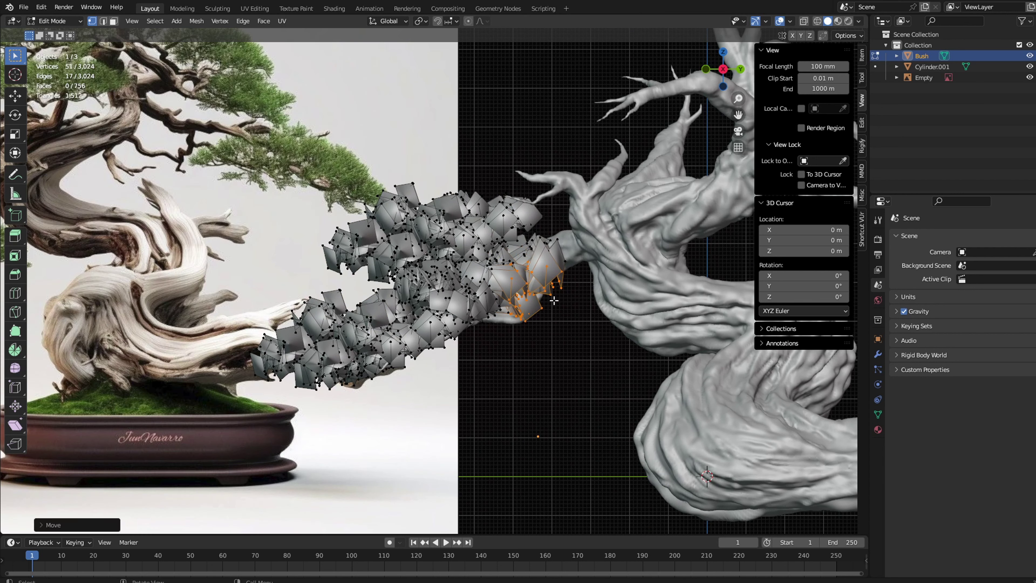
Step: Select the middle and upper leaf groups in turn, and move each to shape separate foliage layers
drag(444, 260, 376, 329)
key(g)
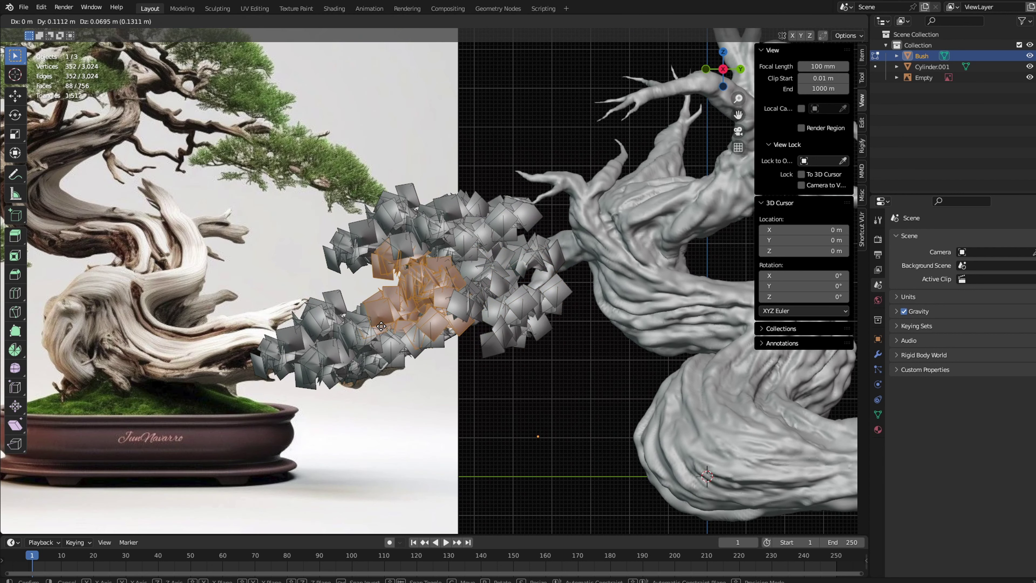
drag(384, 264, 383, 264)
key(g)
click(454, 208)
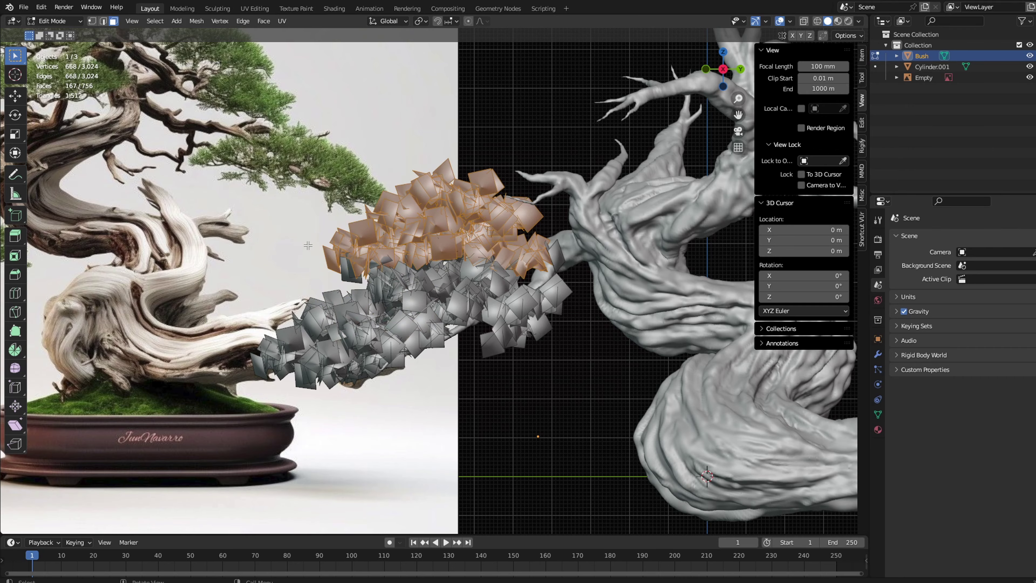
Step: Extend the selection of upper leaves, and shift the group backward along the X axis
middle_drag(449, 192, 284, 398)
scroll(284, 398, up, 2)
shift+drag(451, 254, 335, 341)
key(g)
key(x)
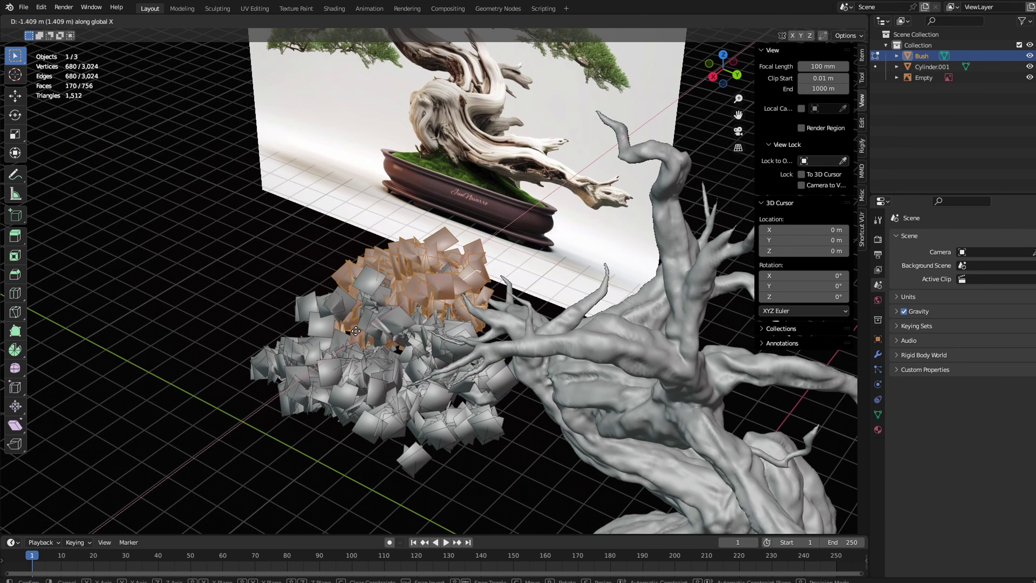
click(386, 309)
Step: Place the selected leaf group over the end of the neighbouring side branch
middle_drag(408, 294, 359, 347)
shift+middle_drag(627, 261, 460, 330)
key(g)
click(485, 326)
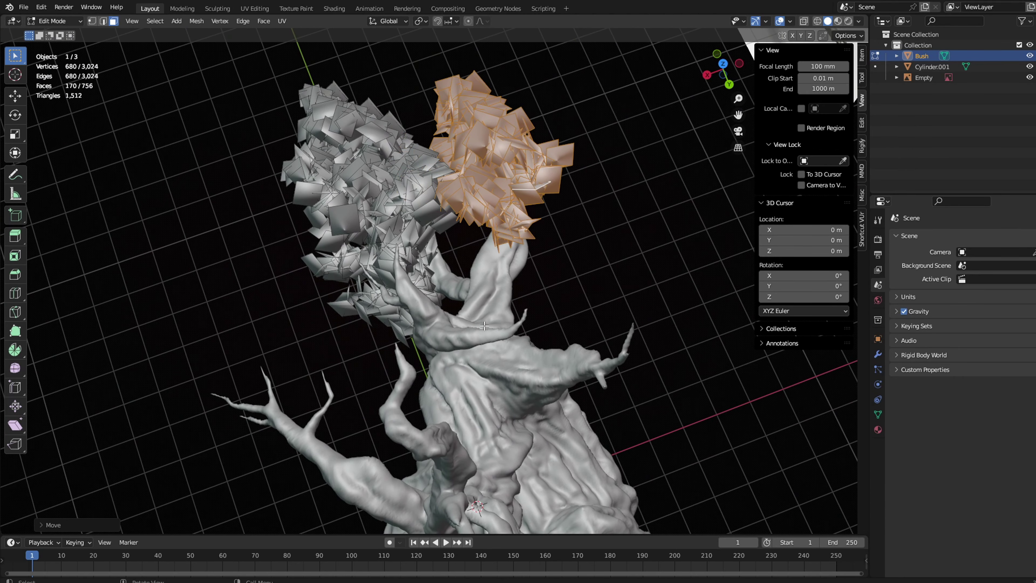
Step: Select a smaller group of leaves within the other foliage mass, and move it closer to its branch
drag(388, 229, 373, 251)
key(g)
click(403, 253)
middle_drag(404, 261, 407, 284)
key(grave)
click(469, 283)
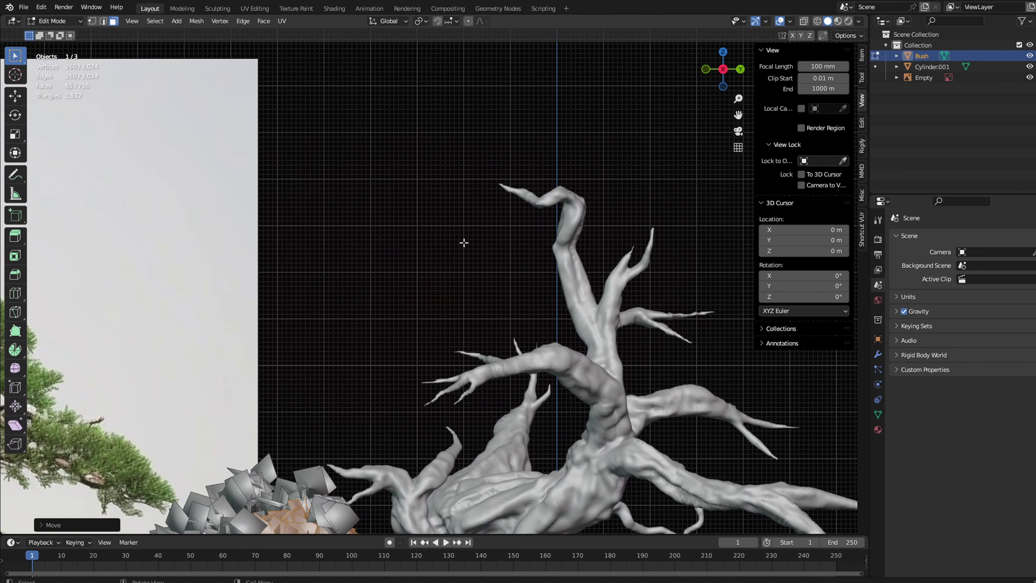
Step: Leave Edit Mode and reposition the Bush against the trunk's branches
scroll(417, 220, down, 3)
shift+middle_drag(417, 221, 479, 45)
scroll(479, 45, up, 2)
shift+middle_drag(223, 65, 498, 261)
key(Tab)
key(g)
click(442, 220)
Step: In Edit Mode, move the selected upper leaf group along Z to fit the branch beneath it
key(Tab)
key(g)
key(z)
click(310, 294)
key(Tab)
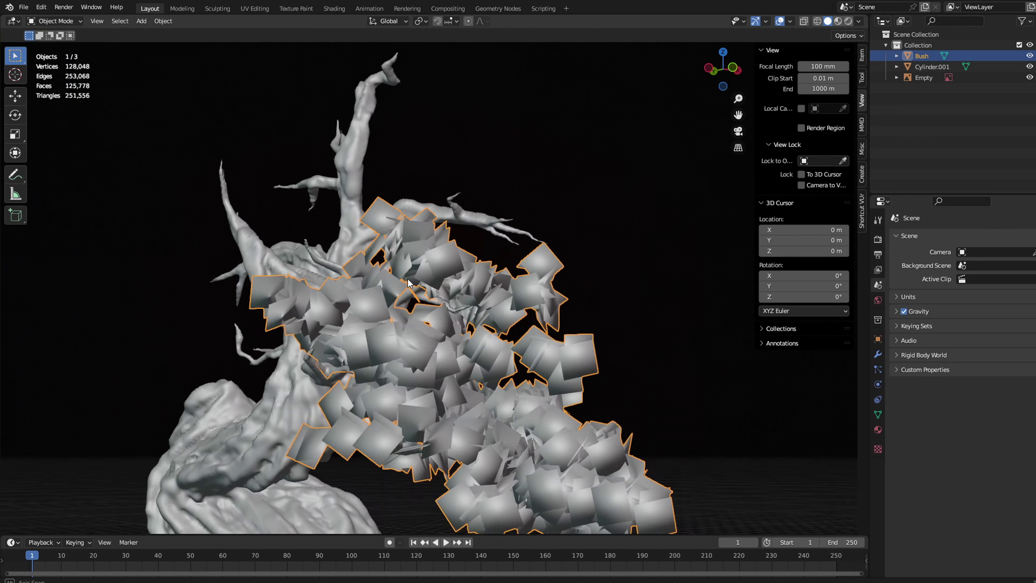
key(Tab)
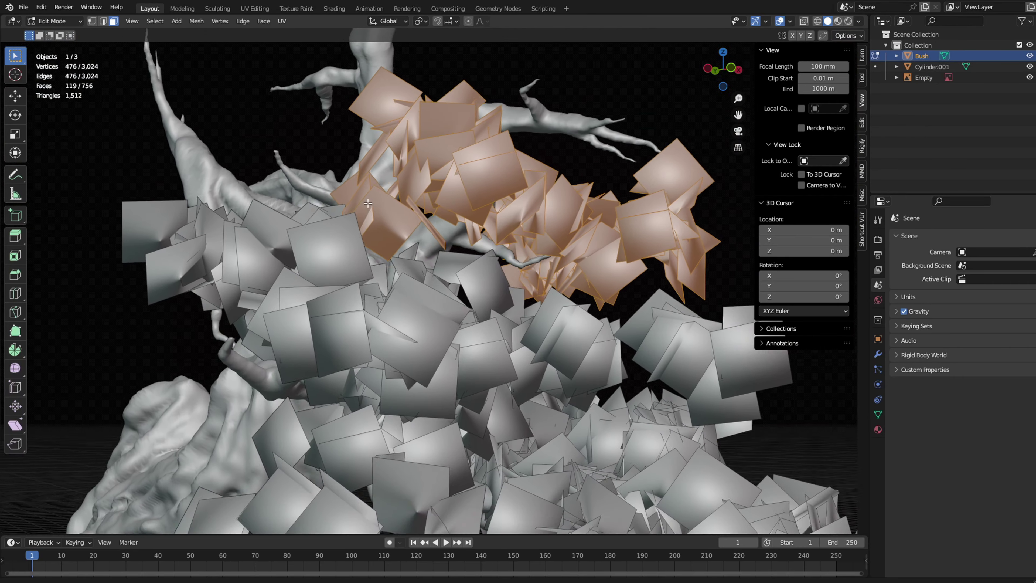